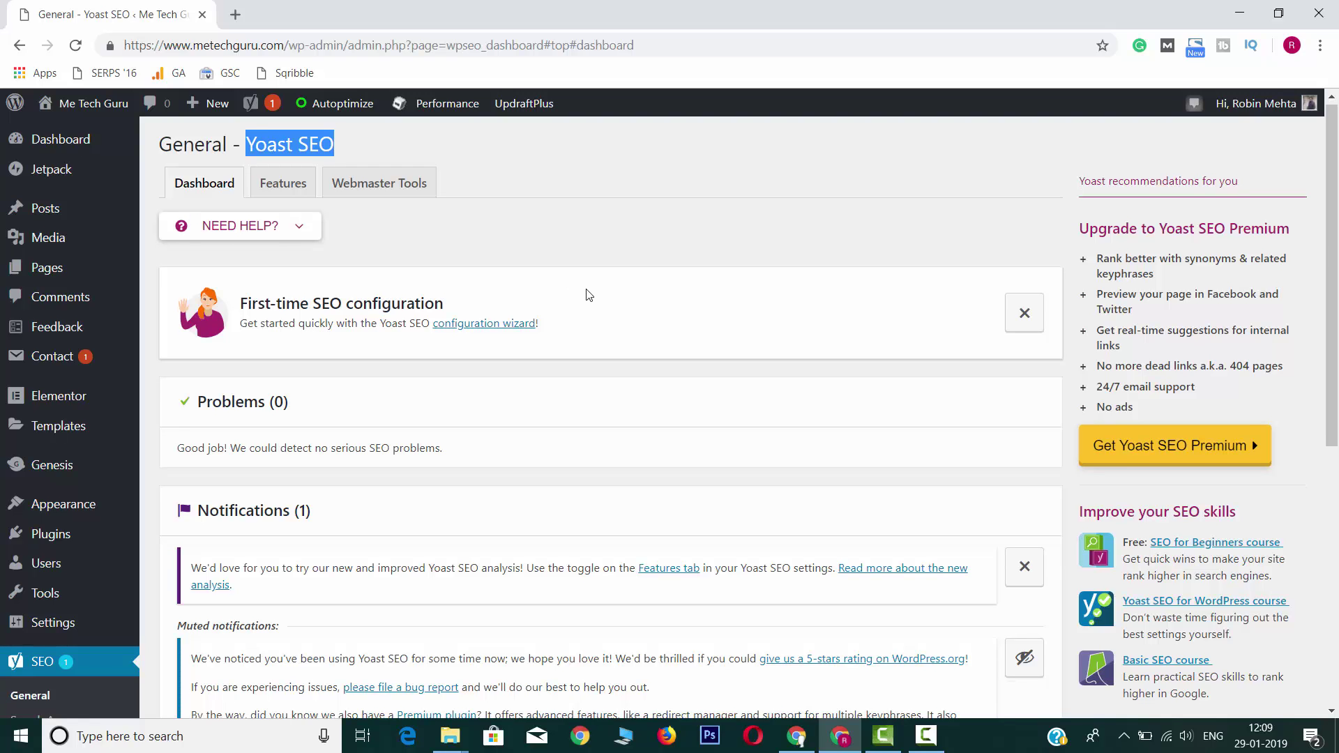
- Review the first-time configuration, problems and notifications sections on the Yoast SEO general dashboard
{"action": "scroll", "coordinate": [588, 295], "scroll_direction": "down", "scroll_amount": 1}
{"action": "scroll", "coordinate": [588, 294], "scroll_direction": "up", "scroll_amount": 1}
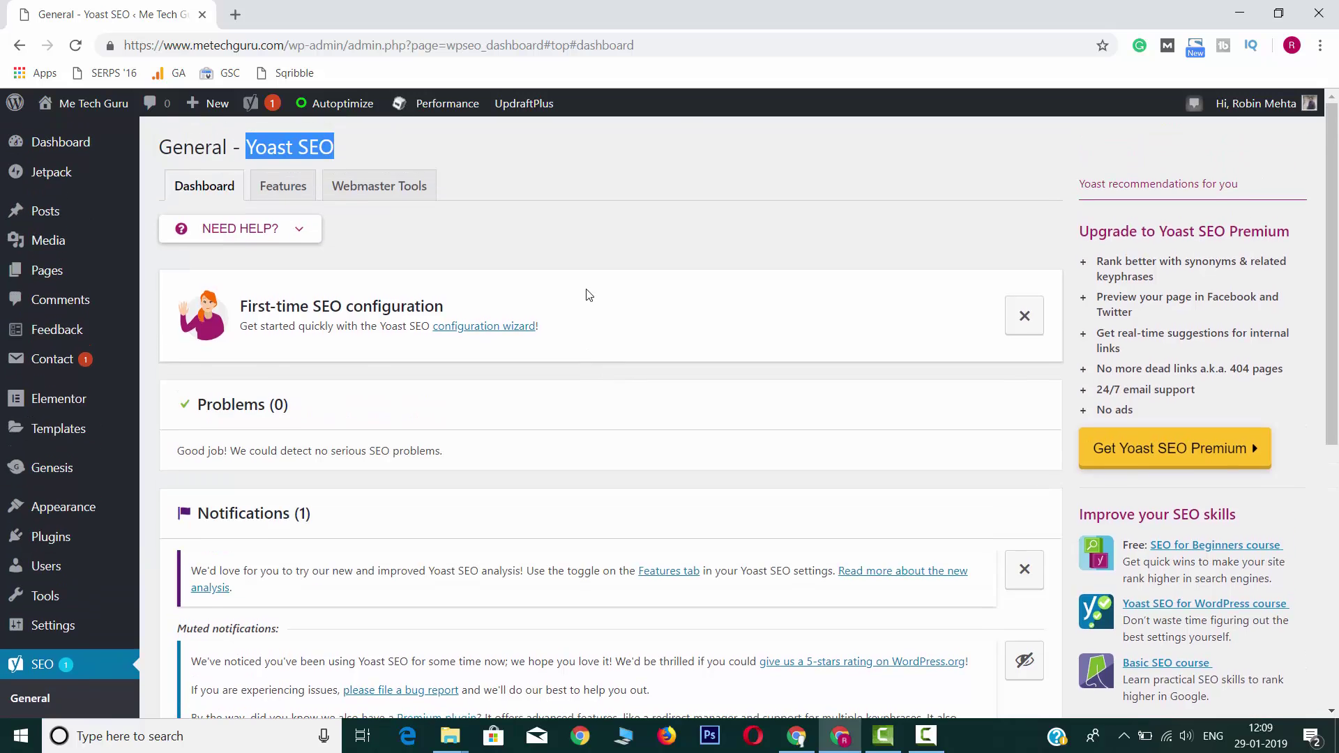
{"action": "left_click", "coordinate": [295, 141]}
{"action": "left_click_drag", "start_coordinate": [263, 144], "coordinate": [370, 141]}
{"action": "scroll", "coordinate": [509, 214], "scroll_direction": "down", "scroll_amount": 4}
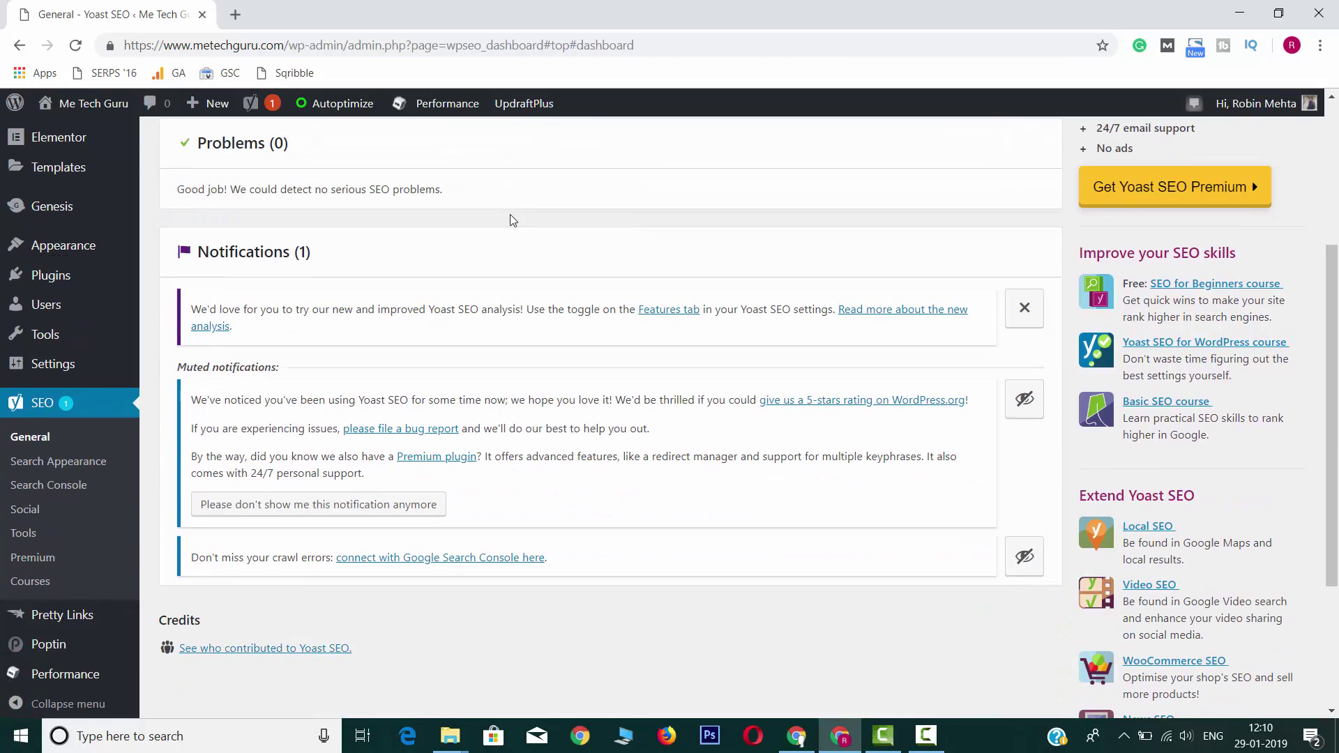
{"action": "scroll", "coordinate": [310, 359], "scroll_direction": "up", "scroll_amount": 4}
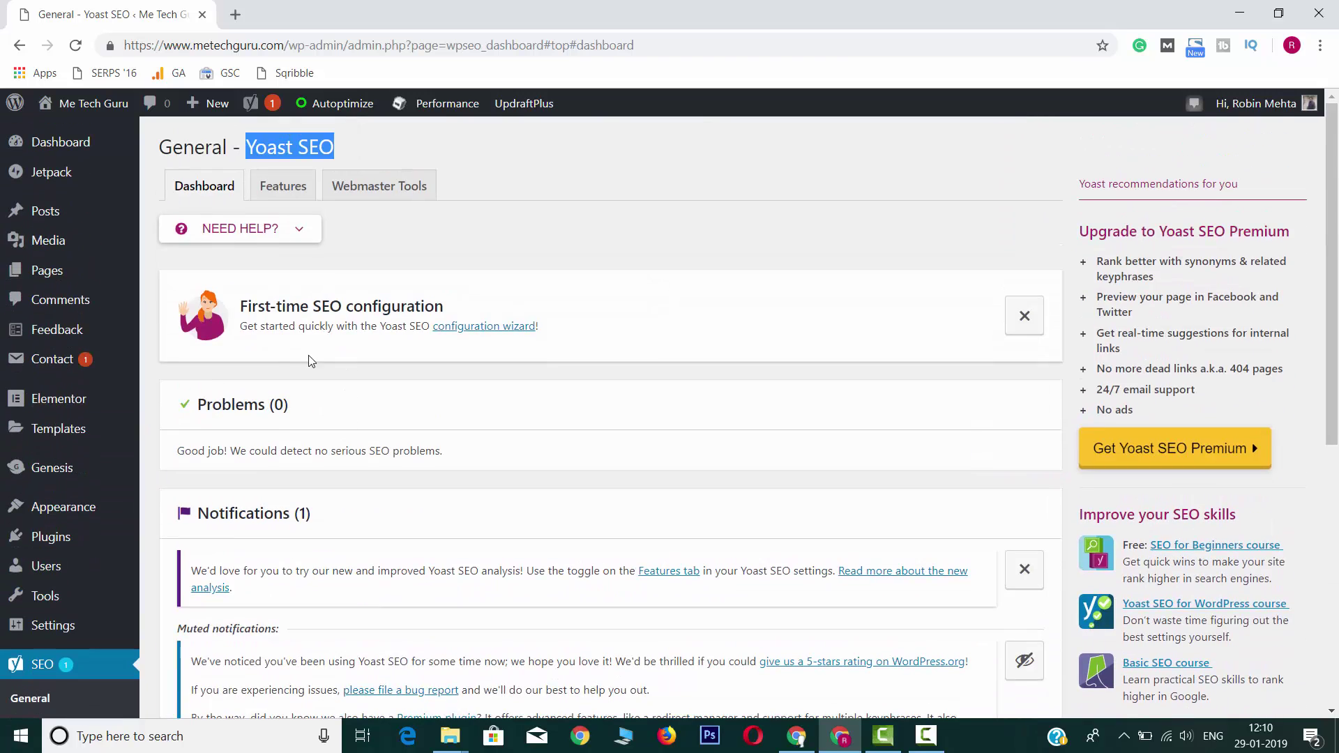
{"action": "scroll", "coordinate": [439, 469], "scroll_direction": "down", "scroll_amount": 5}
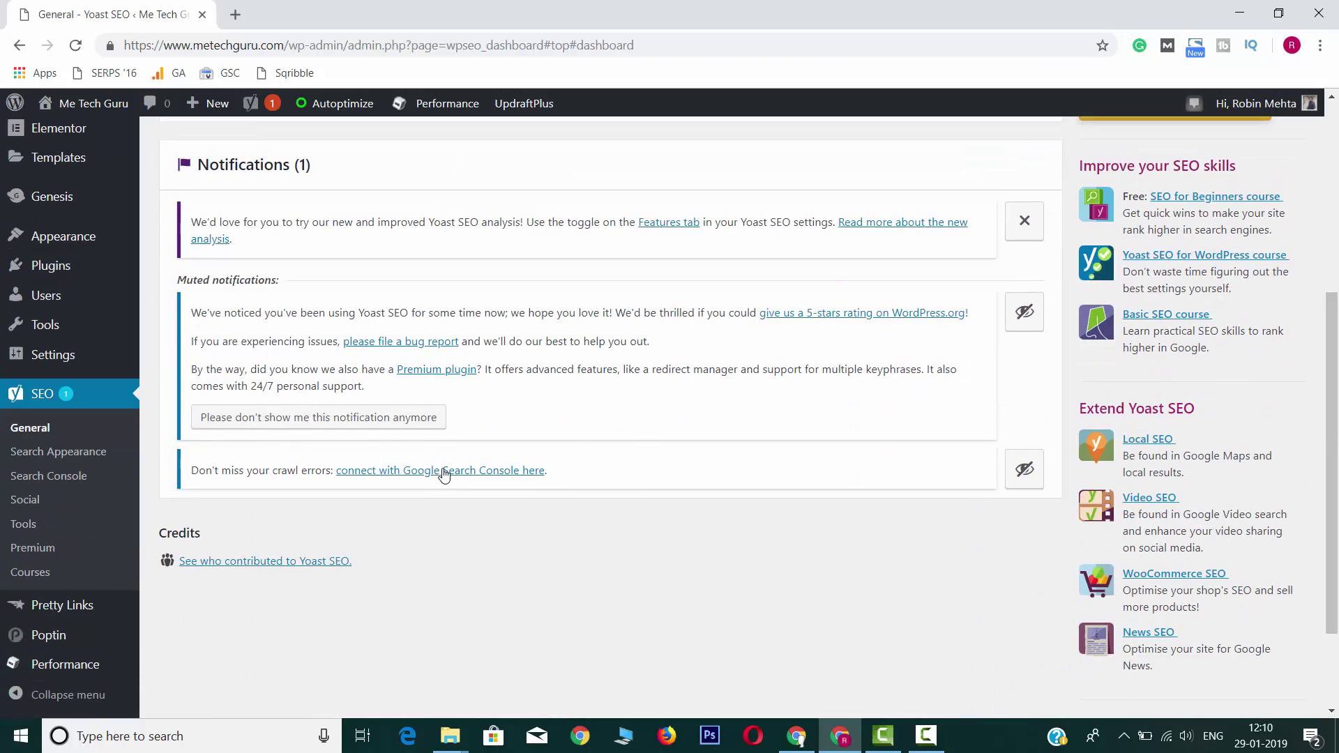
{"action": "scroll", "coordinate": [442, 469], "scroll_direction": "up", "scroll_amount": 5}
- Open the Yoast SEO Features settings and review the on/off state of each listed feature
{"action": "left_click", "coordinate": [301, 187]}
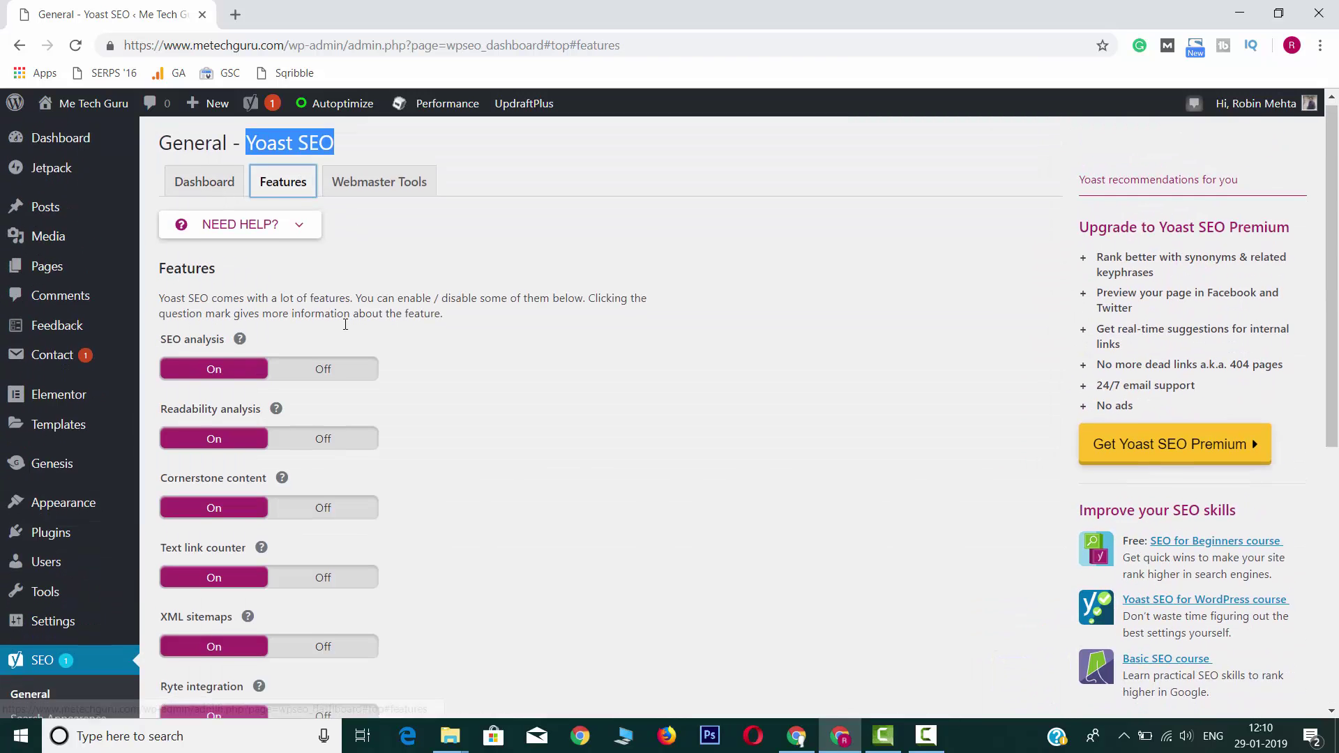
{"action": "scroll", "coordinate": [344, 323], "scroll_direction": "down", "scroll_amount": 1}
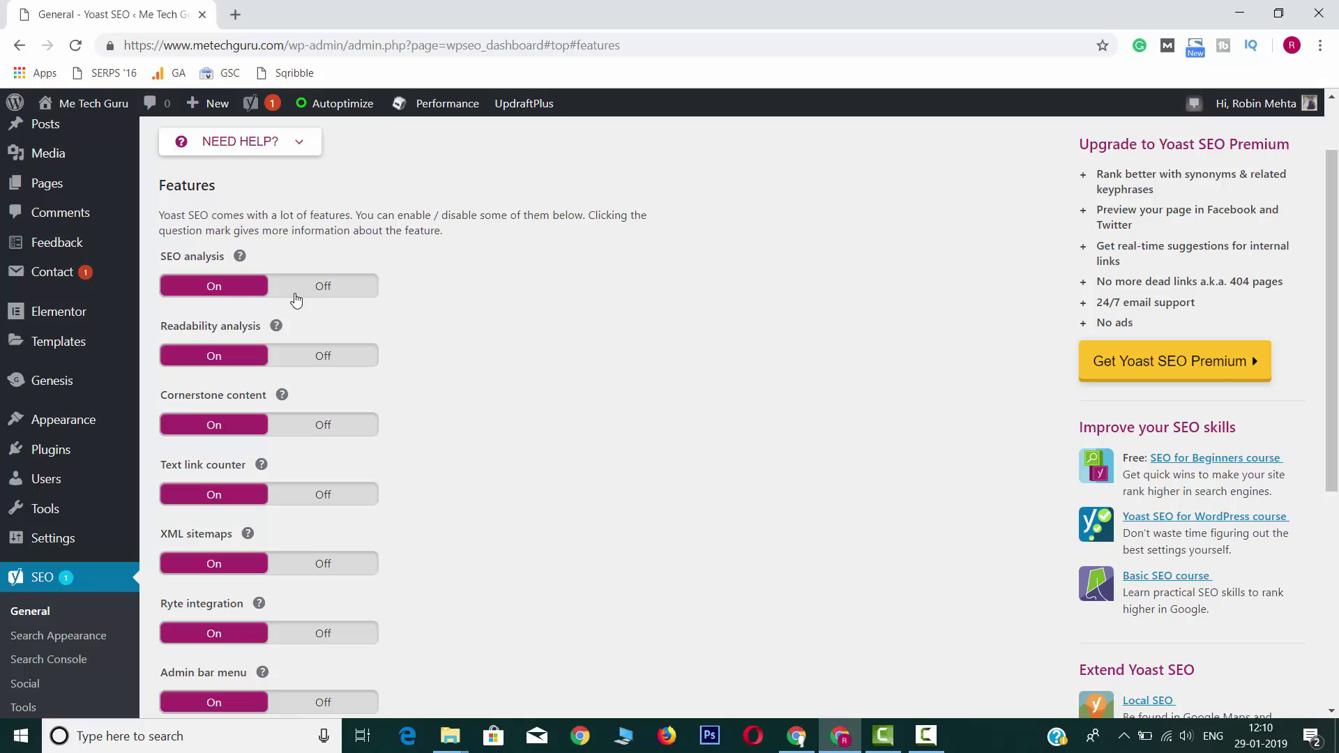
{"action": "scroll", "coordinate": [291, 297], "scroll_direction": "down", "scroll_amount": 1}
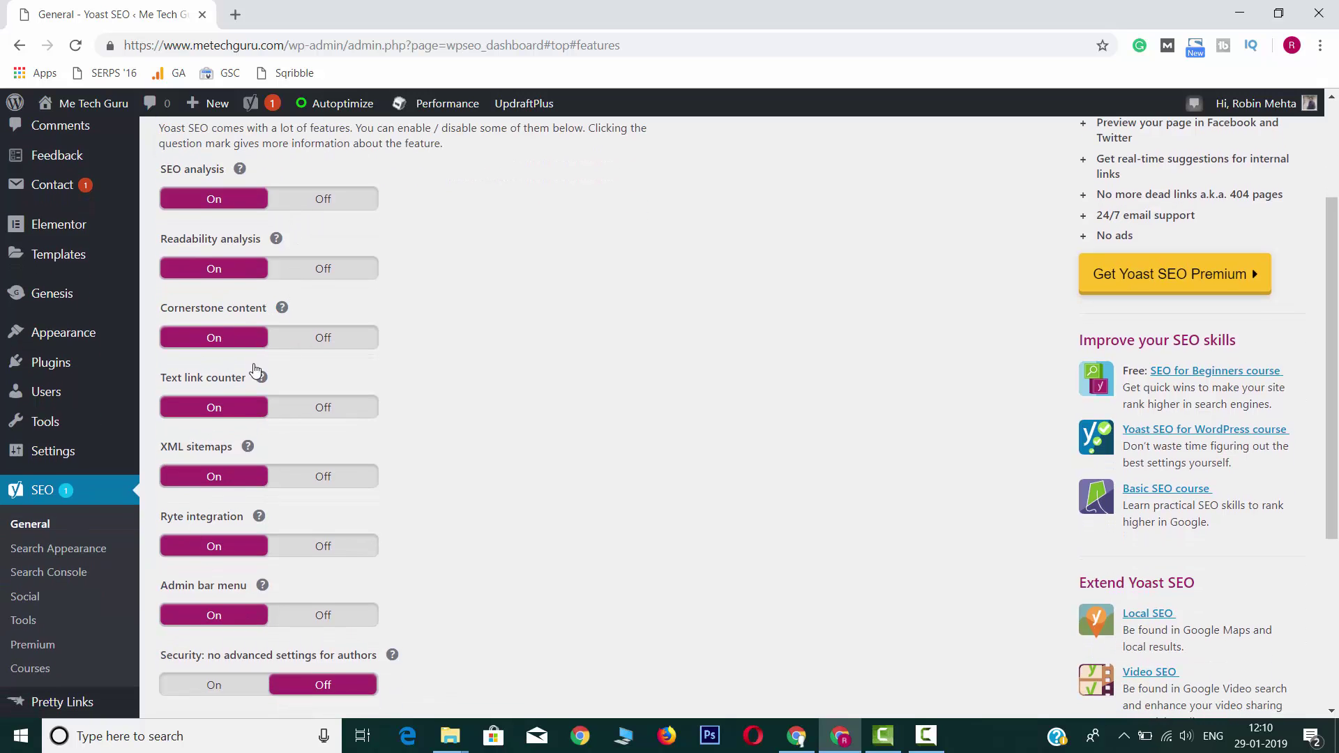
{"action": "scroll", "coordinate": [344, 463], "scroll_direction": "down", "scroll_amount": 1}
{"action": "scroll", "coordinate": [345, 464], "scroll_direction": "up", "scroll_amount": 3}
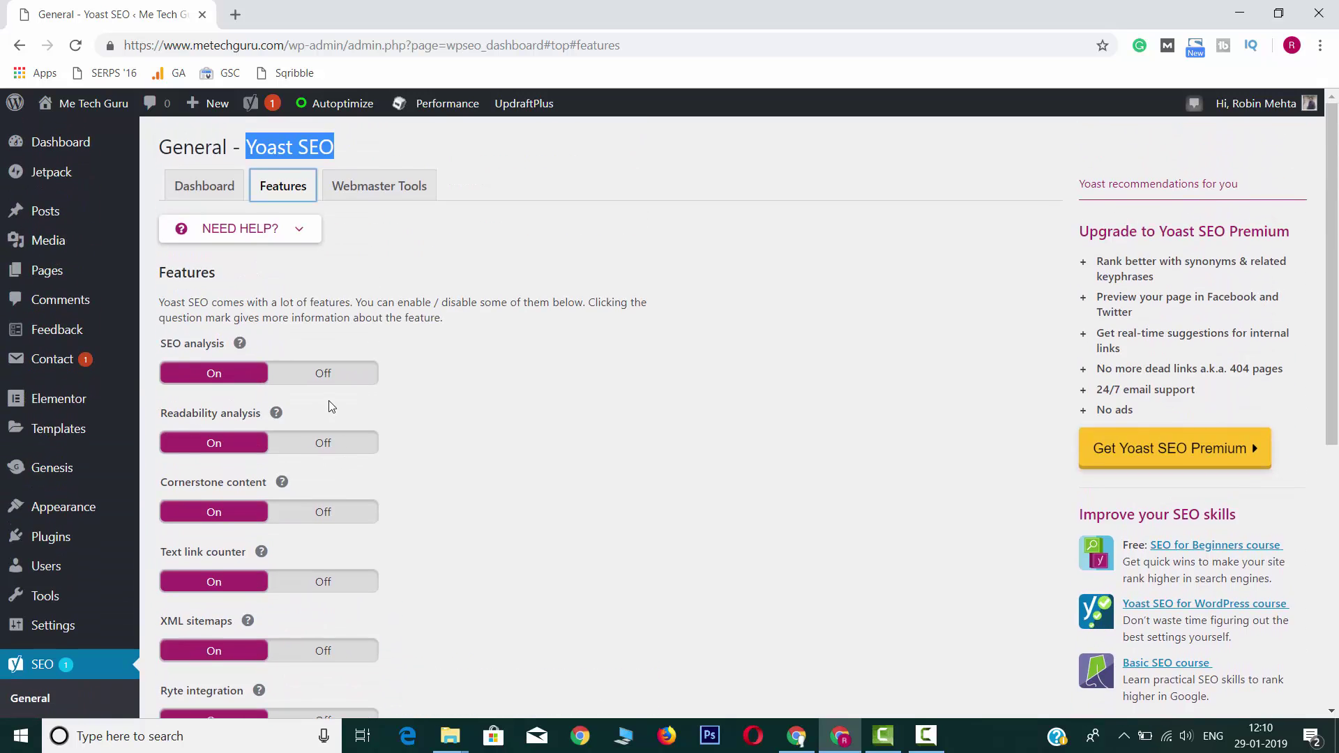
{"action": "scroll", "coordinate": [329, 403], "scroll_direction": "down", "scroll_amount": 1}
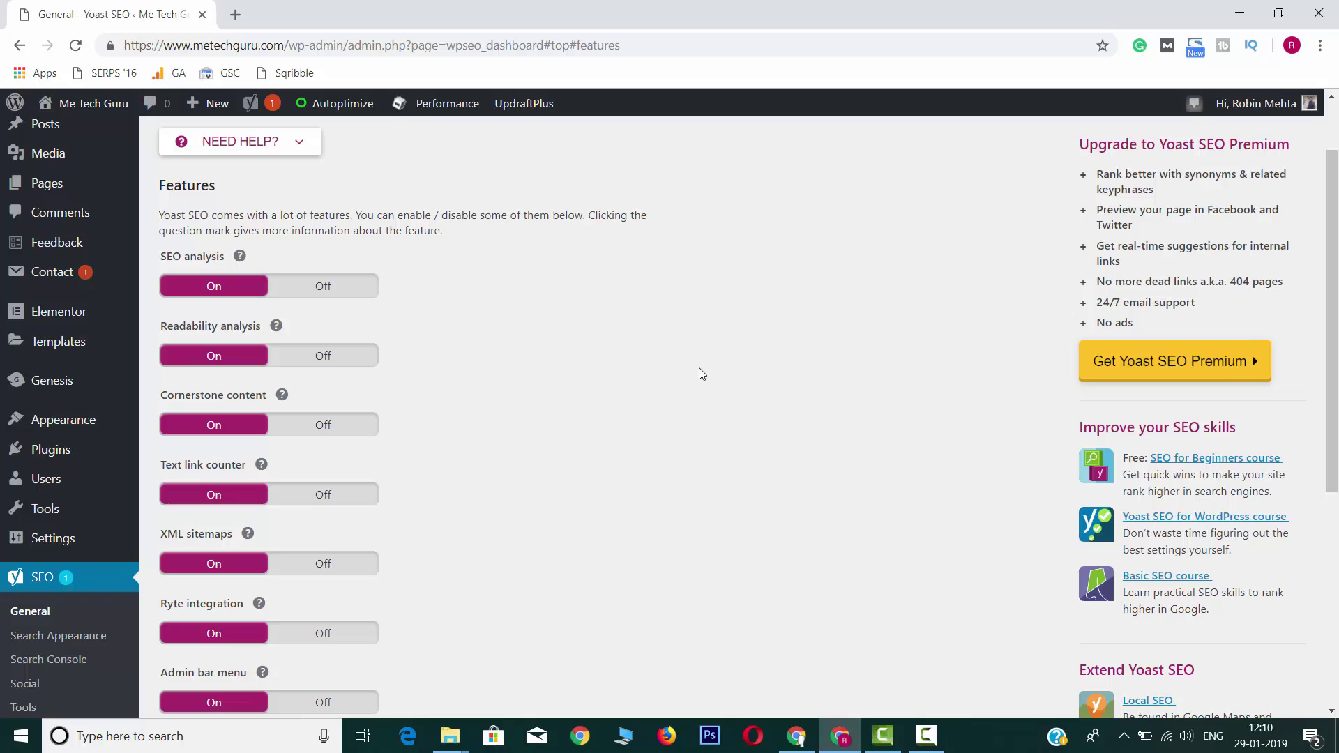
{"action": "scroll", "coordinate": [611, 416], "scroll_direction": "down", "scroll_amount": 1}
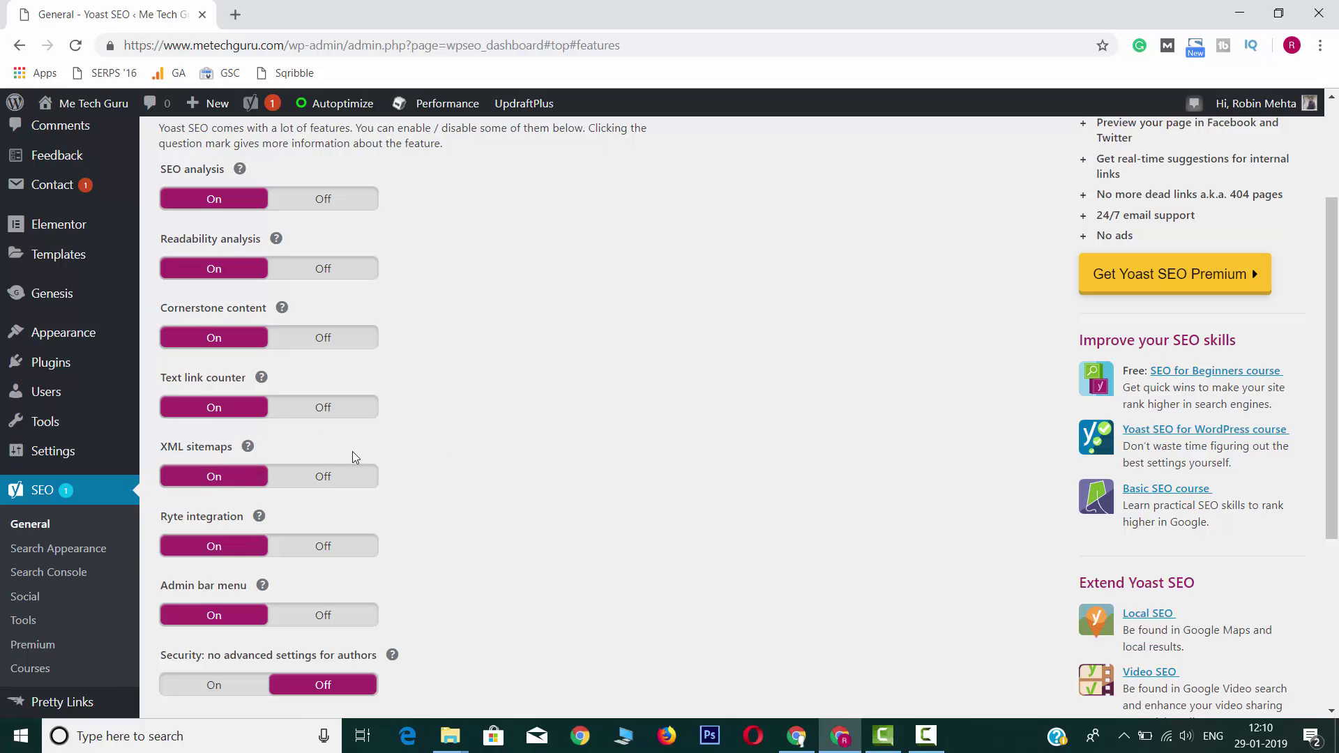
- Open the site's XML sitemap from the XML sitemaps feature's help text and examine its sitemap_index.xml address
{"action": "left_click", "coordinate": [250, 450]}
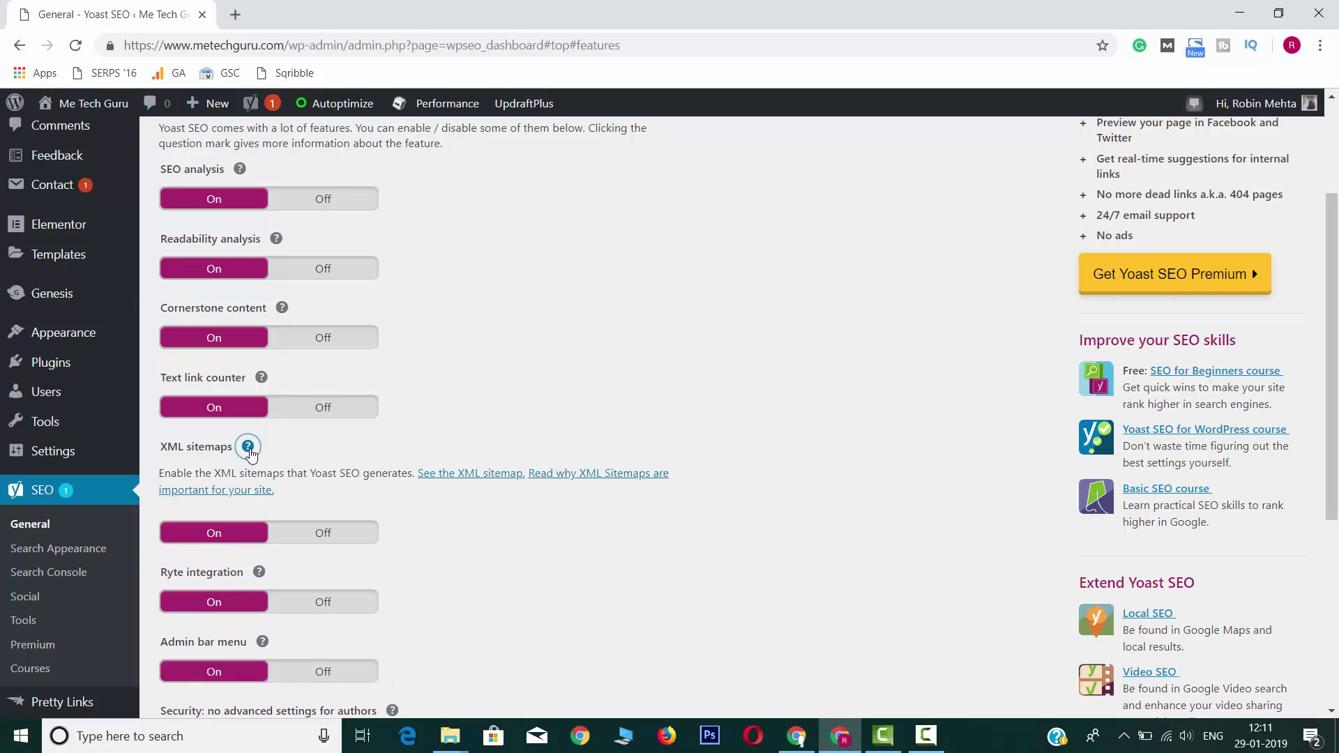
{"action": "left_click", "coordinate": [467, 480]}
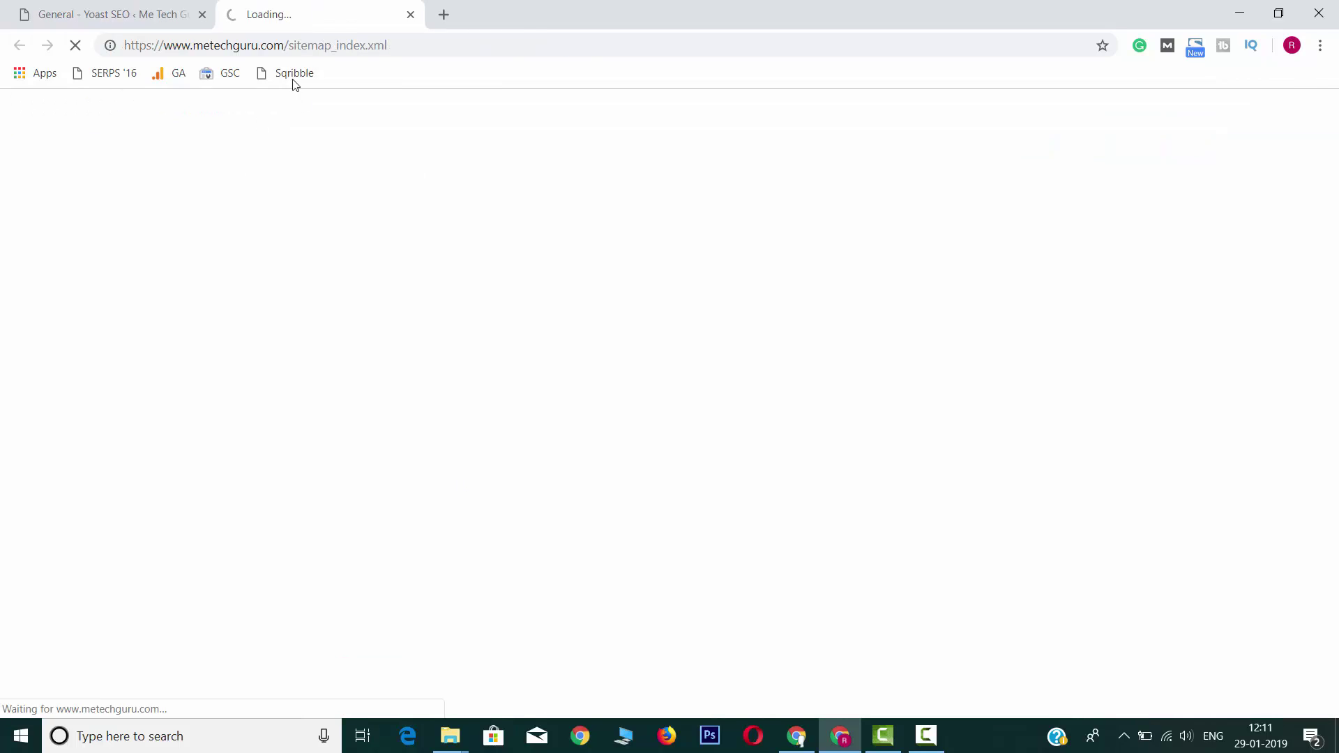
{"action": "left_click", "coordinate": [401, 46]}
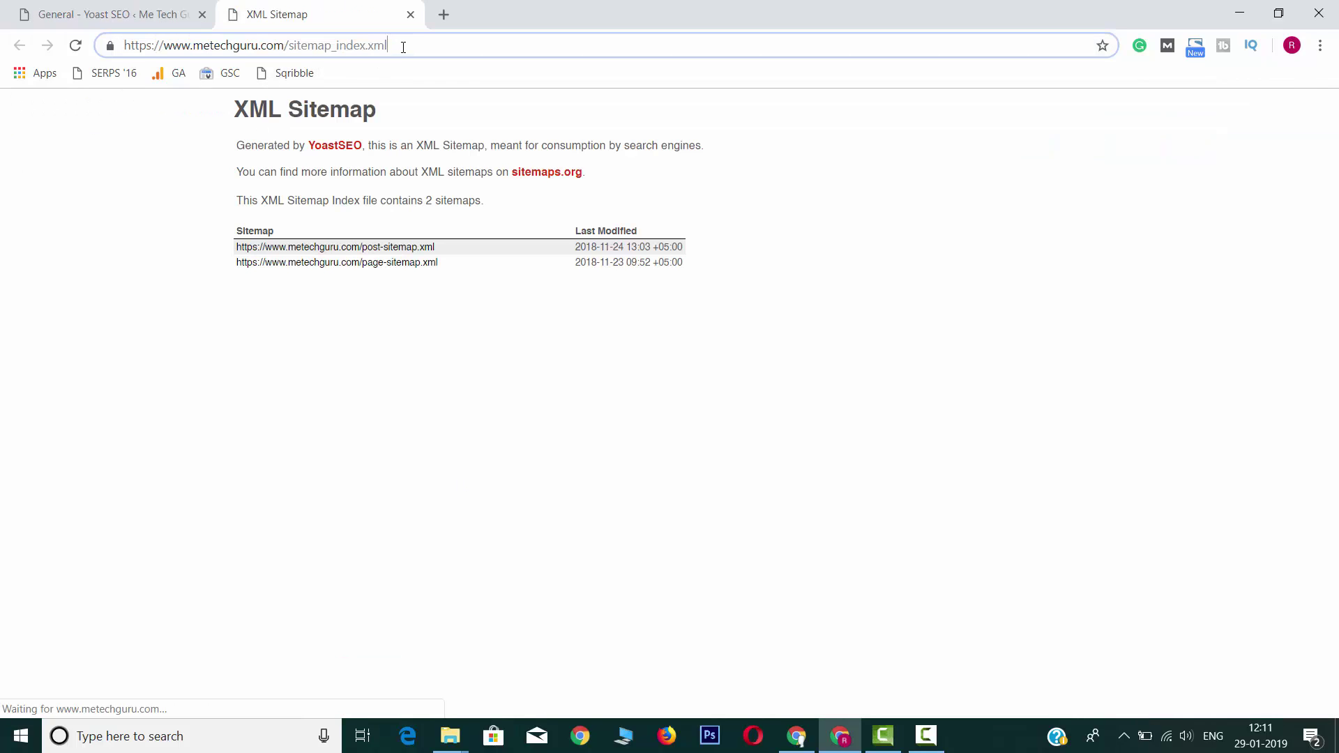
{"action": "left_click_drag", "start_coordinate": [401, 46], "coordinate": [107, 46]}
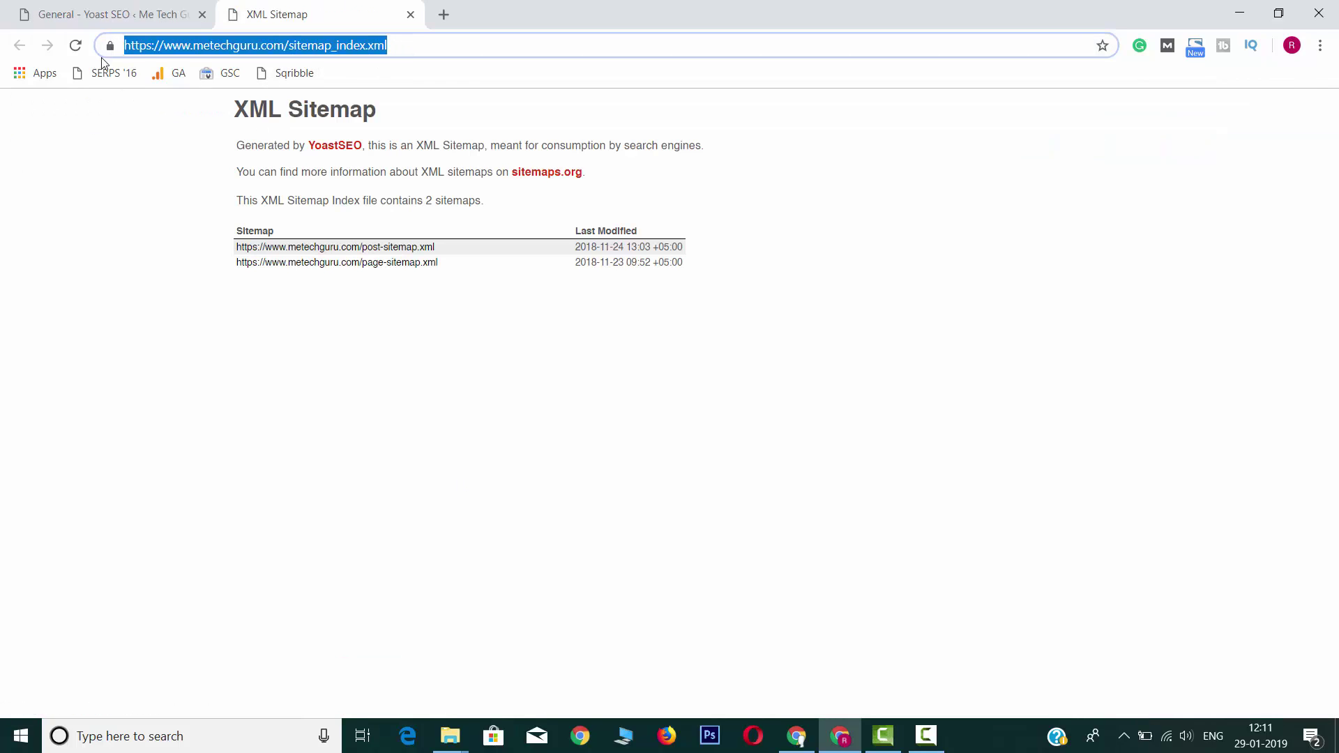
{"action": "left_click", "coordinate": [291, 45]}
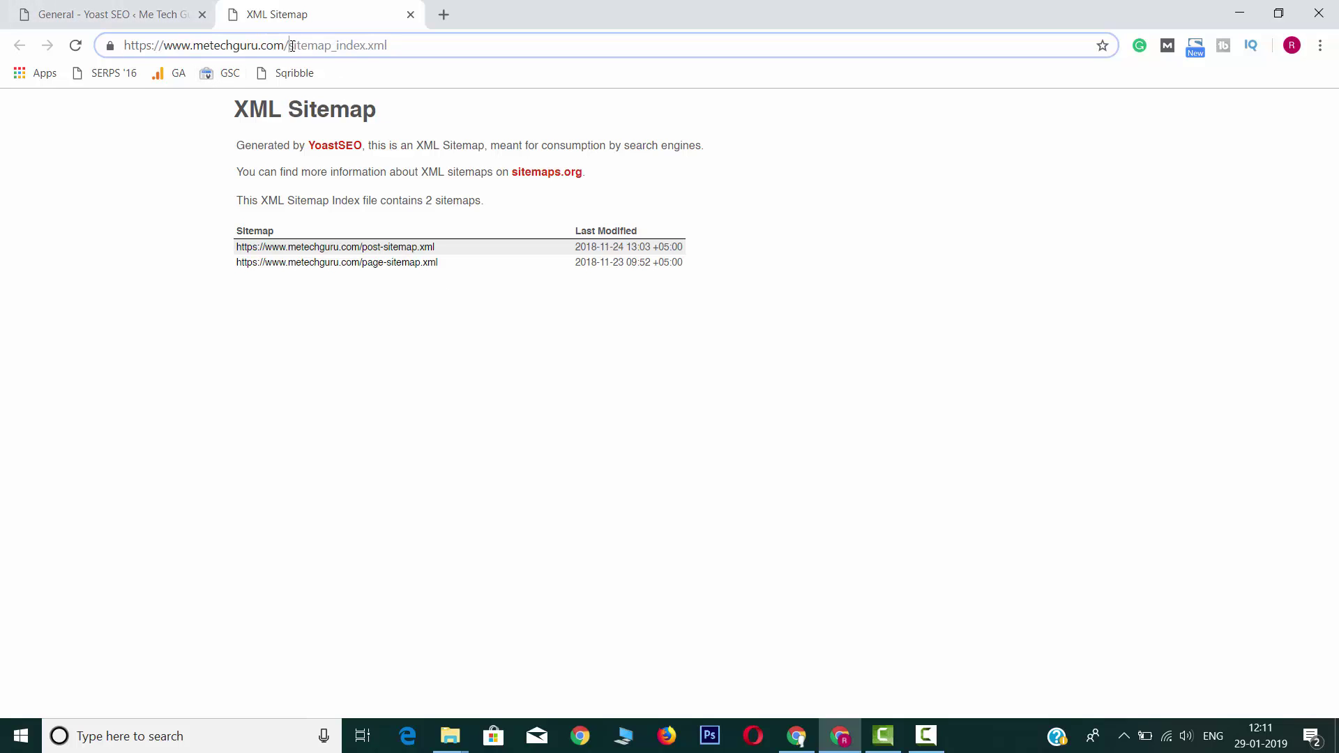
{"action": "left_click_drag", "start_coordinate": [291, 46], "coordinate": [428, 46]}
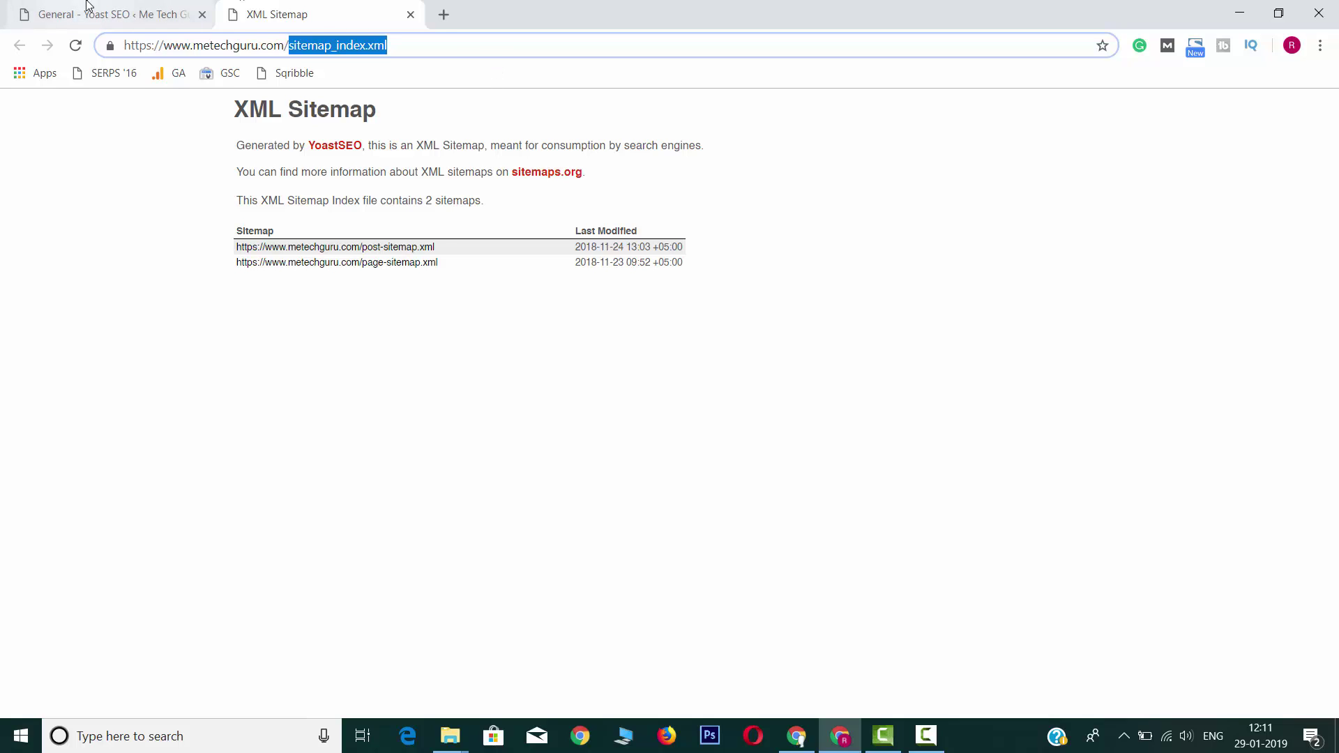
{"action": "left_click", "coordinate": [401, 46]}
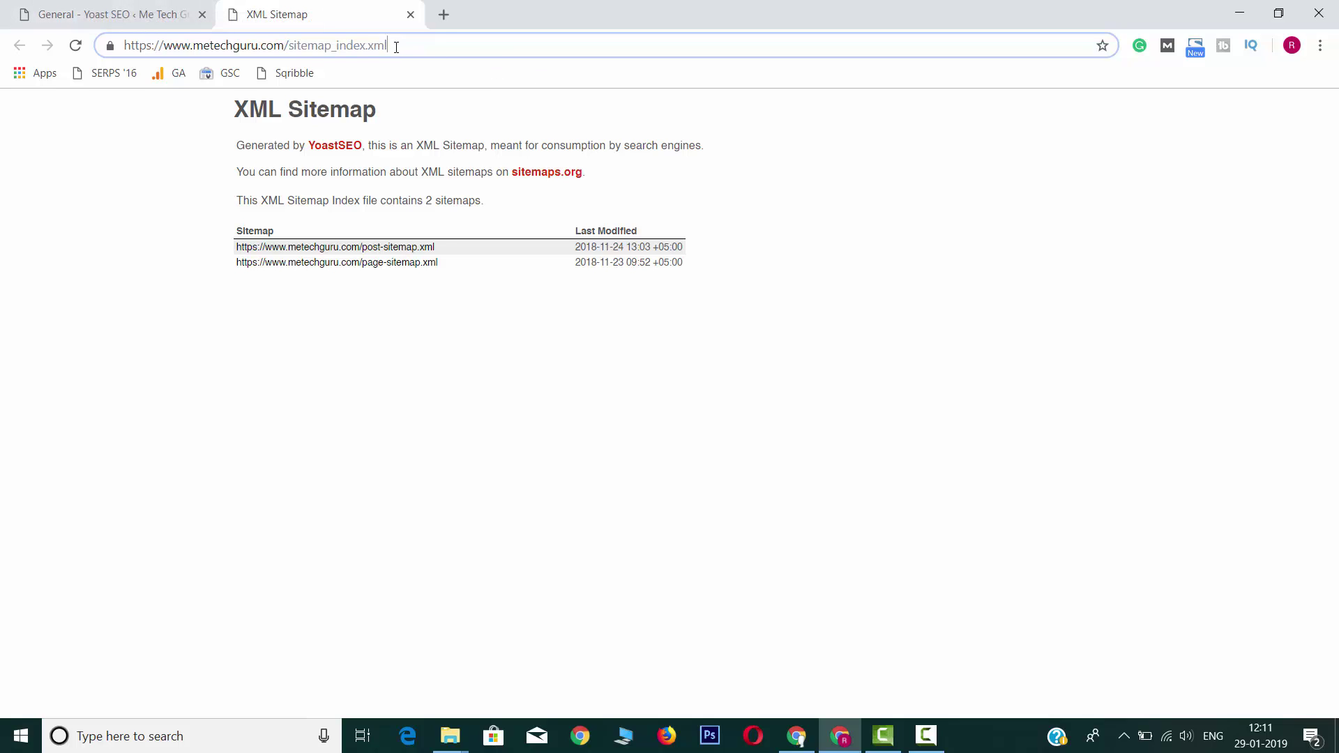
{"action": "key", "text": "ctrl+a"}
{"action": "left_click", "coordinate": [459, 49]}
- Return to the Yoast SEO settings and show the Webmaster Tools verification fields
{"action": "left_click", "coordinate": [145, 13]}
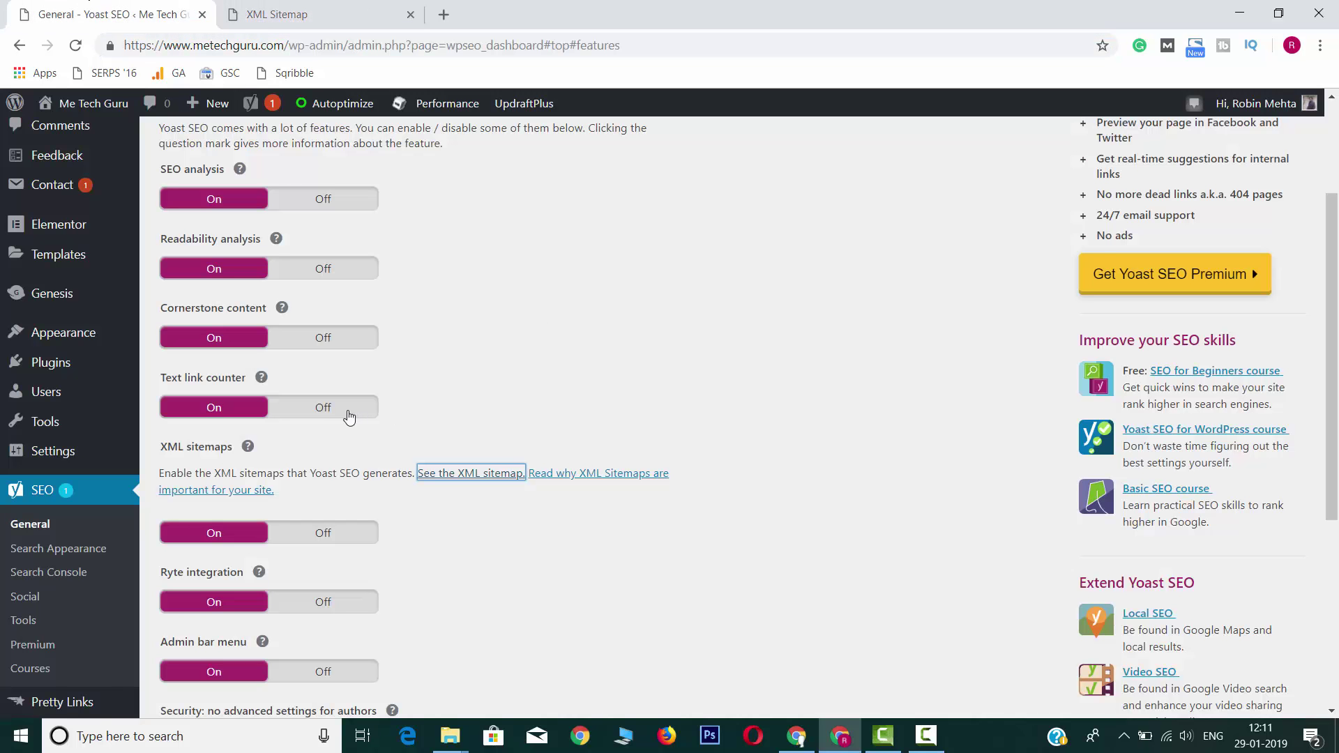
{"action": "scroll", "coordinate": [379, 432], "scroll_direction": "up", "scroll_amount": 3}
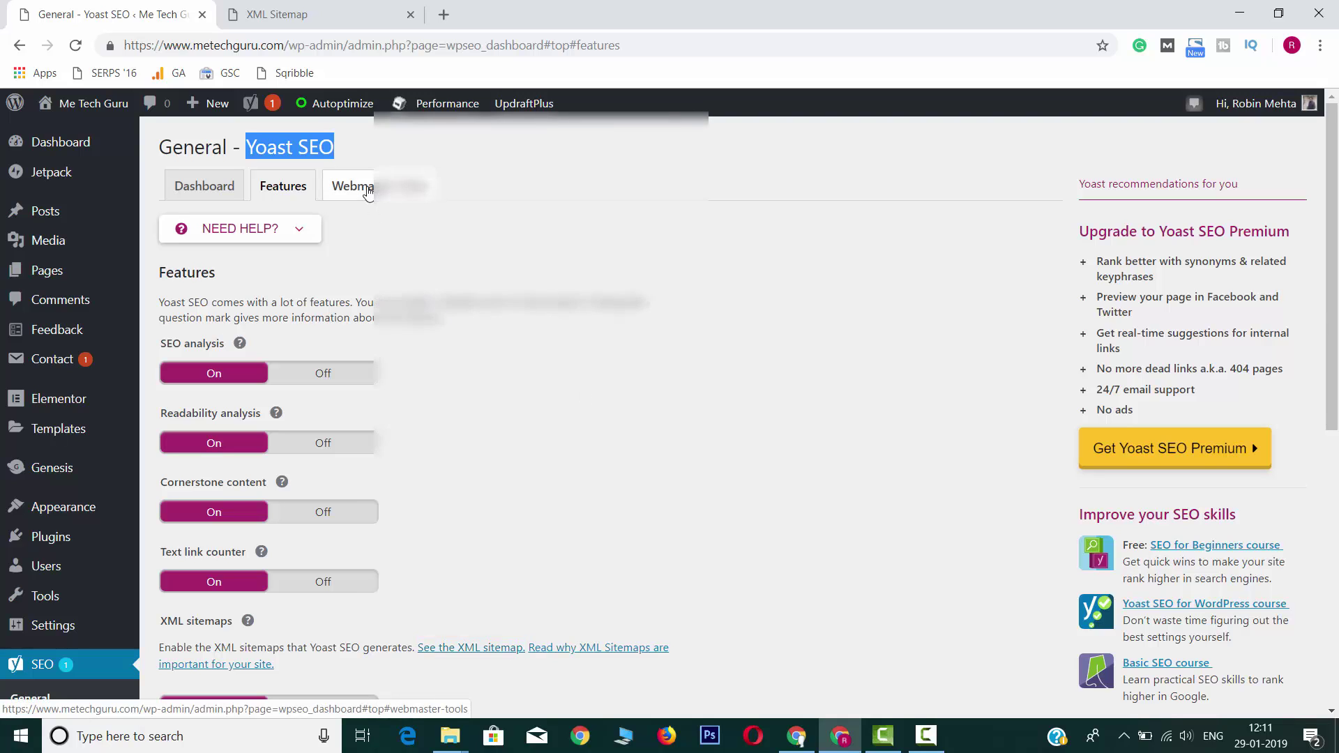
{"action": "left_click", "coordinate": [368, 192]}
{"action": "scroll", "coordinate": [669, 418], "scroll_direction": "down", "scroll_amount": 1}
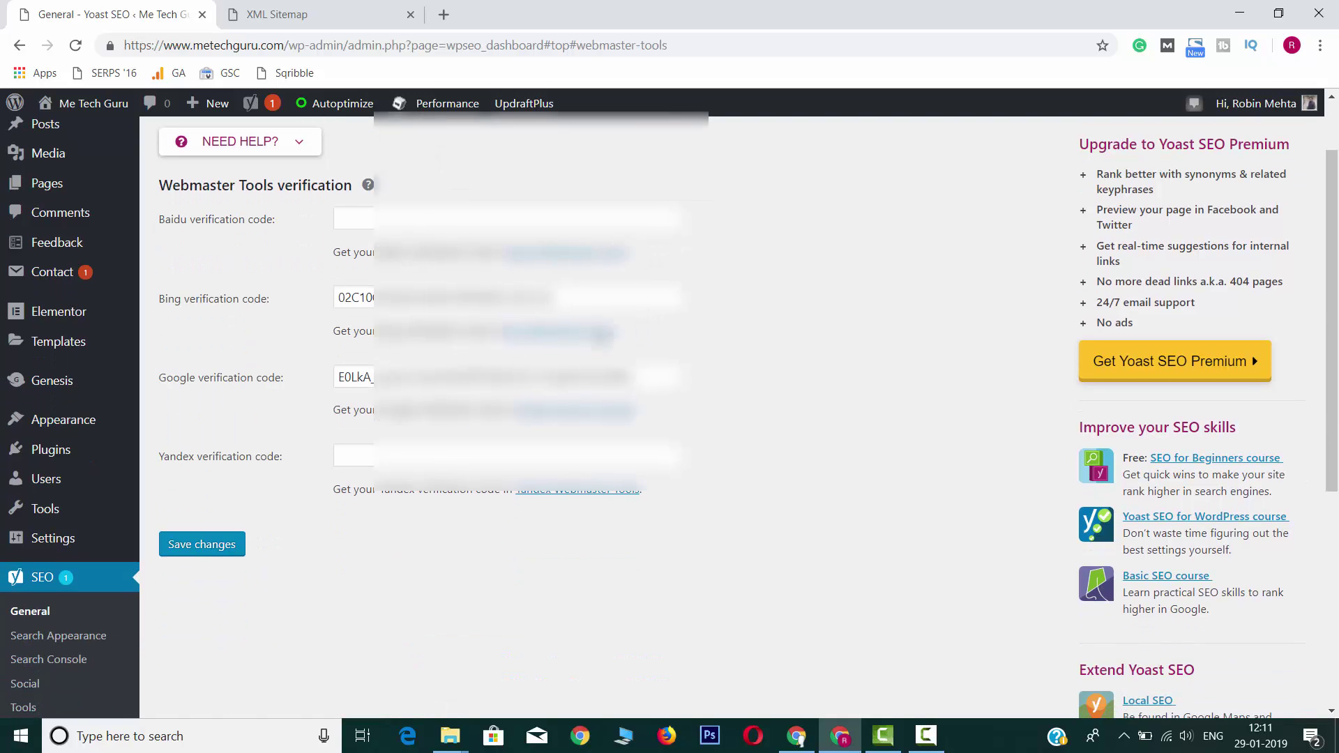
{"action": "scroll", "coordinate": [311, 332], "scroll_direction": "down", "scroll_amount": 1}
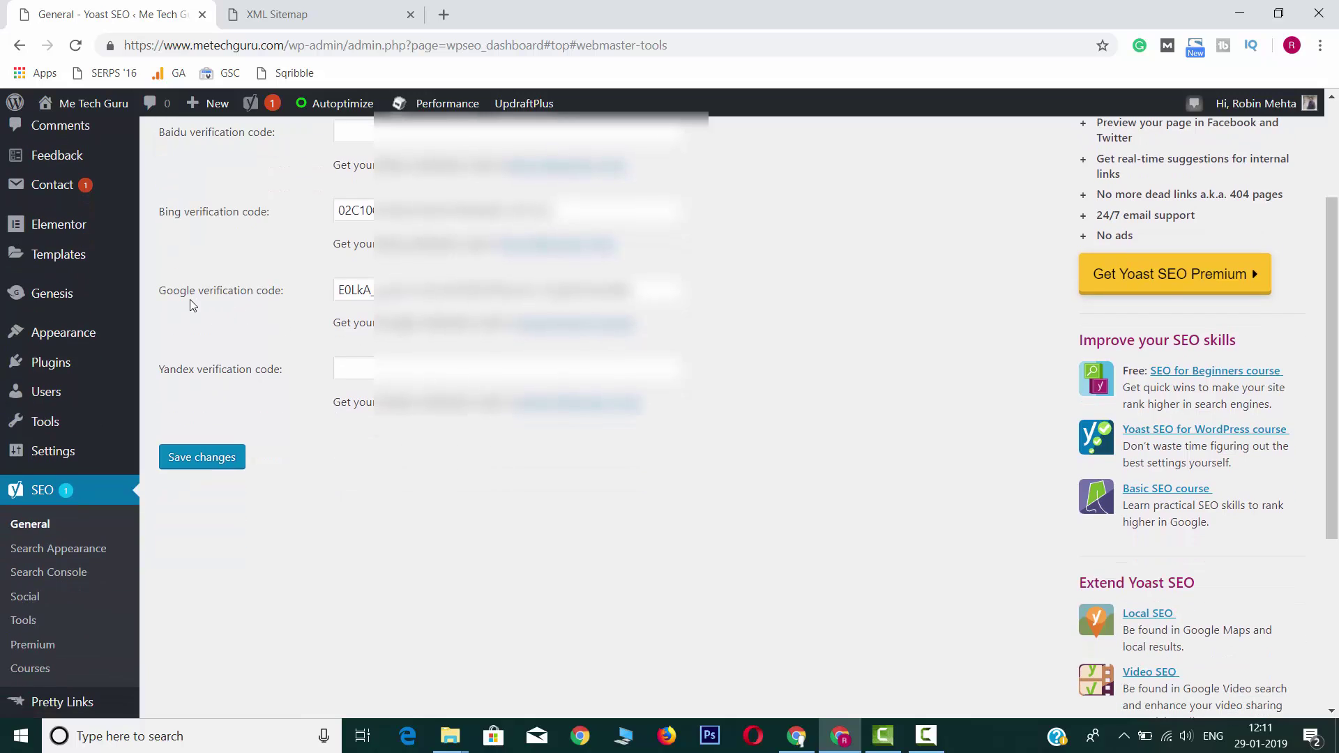
- Examine the Bing and Google verification code fields in the Webmaster Tools verification settings
{"action": "left_click_drag", "start_coordinate": [213, 214], "coordinate": [240, 213]}
{"action": "left_click", "coordinate": [355, 210]}
{"action": "key", "text": "ctrl+a"}
{"action": "key", "text": "Tab"}
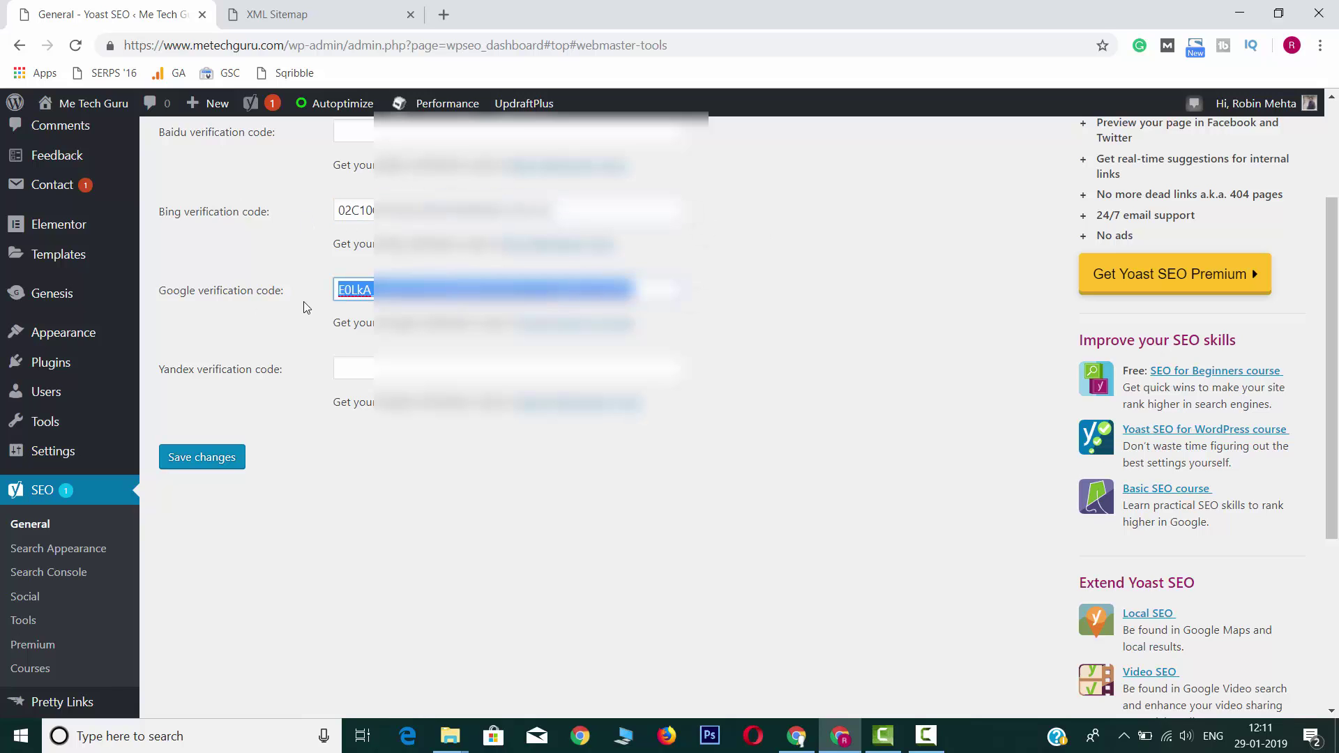
{"action": "scroll", "coordinate": [958, 326], "scroll_direction": "up", "scroll_amount": 2}
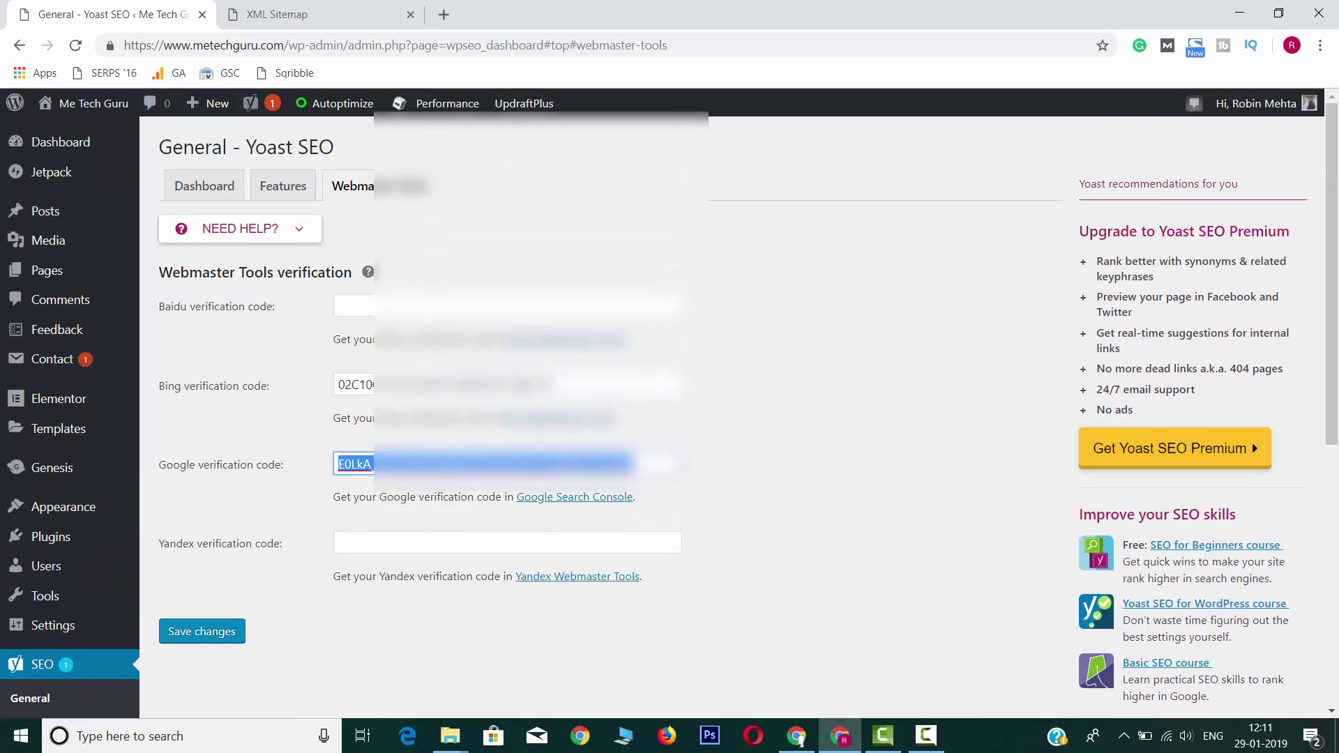
{"action": "key", "text": "shift+Tab"}
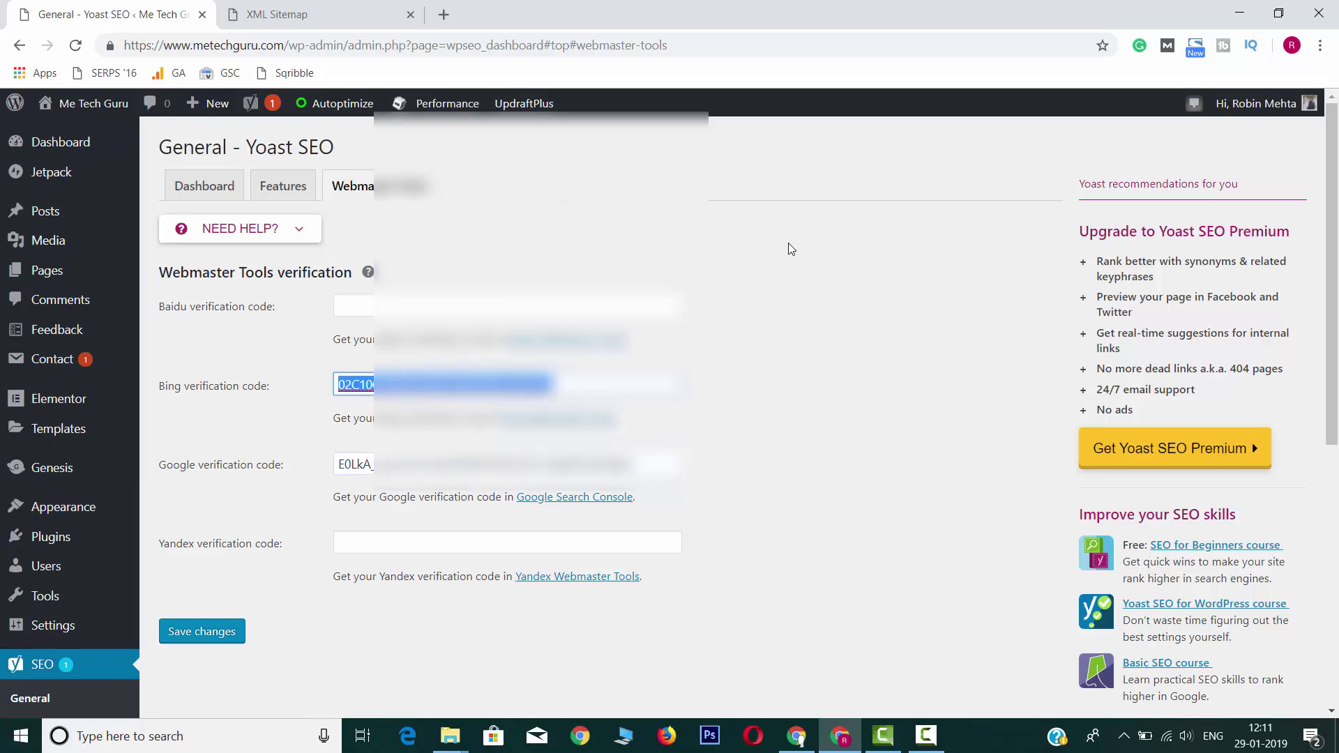
{"action": "double_click", "coordinate": [338, 464]}
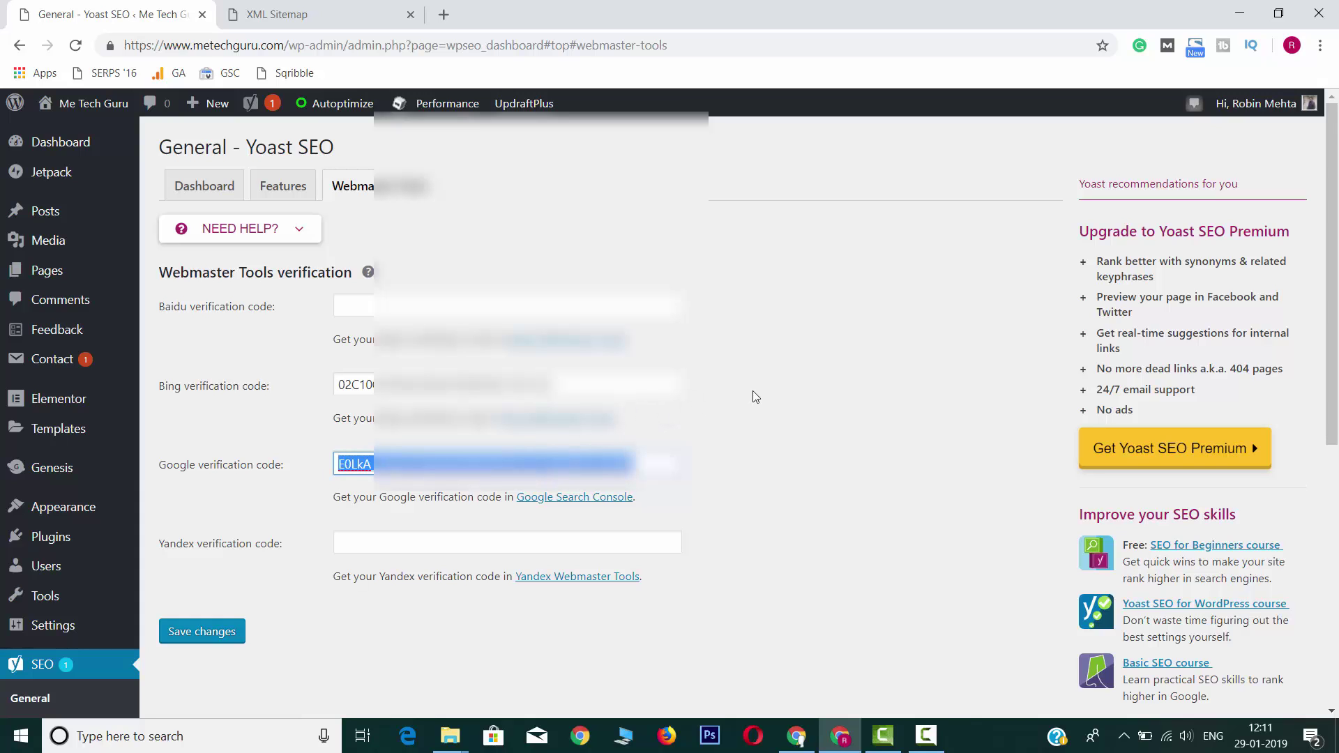
- Open Yoast's Search Appearance settings and examine the Title Separator options in the general section
{"action": "scroll", "coordinate": [754, 391], "scroll_direction": "down", "scroll_amount": 1}
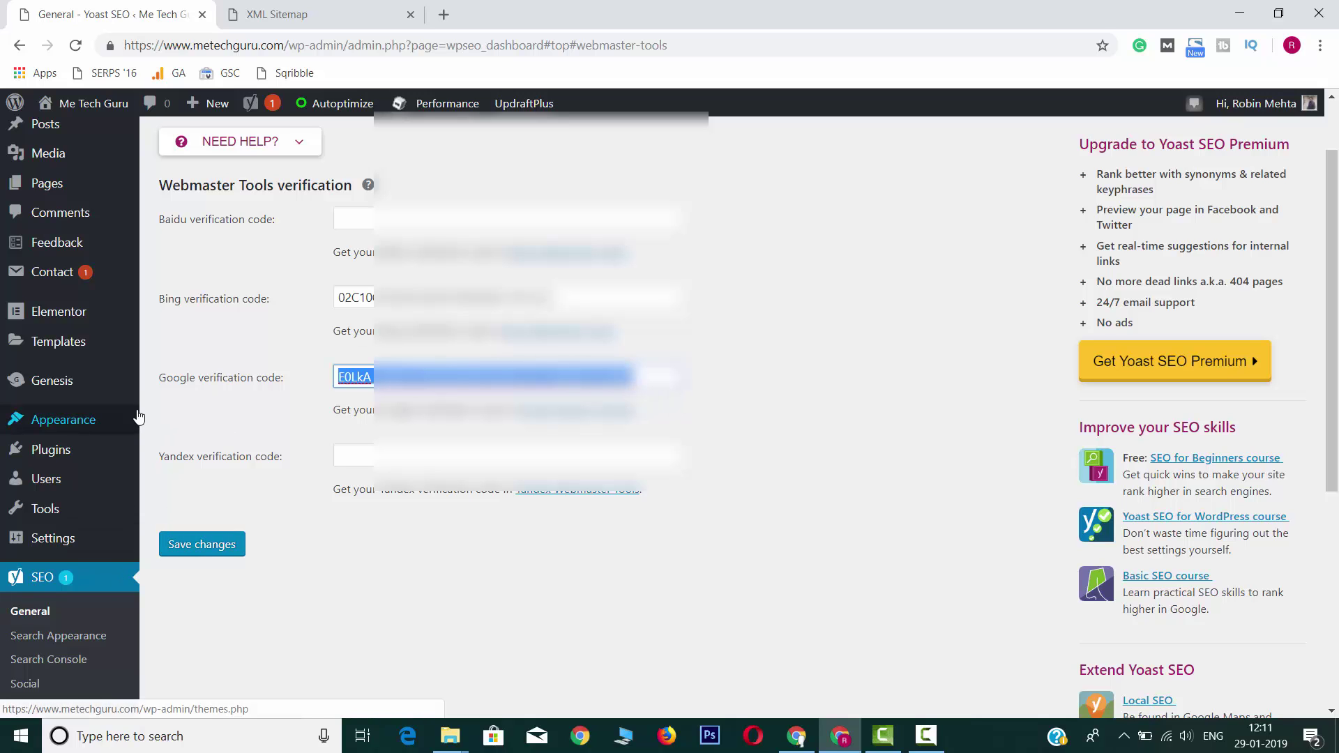
{"action": "scroll", "coordinate": [244, 569], "scroll_direction": "down", "scroll_amount": 1}
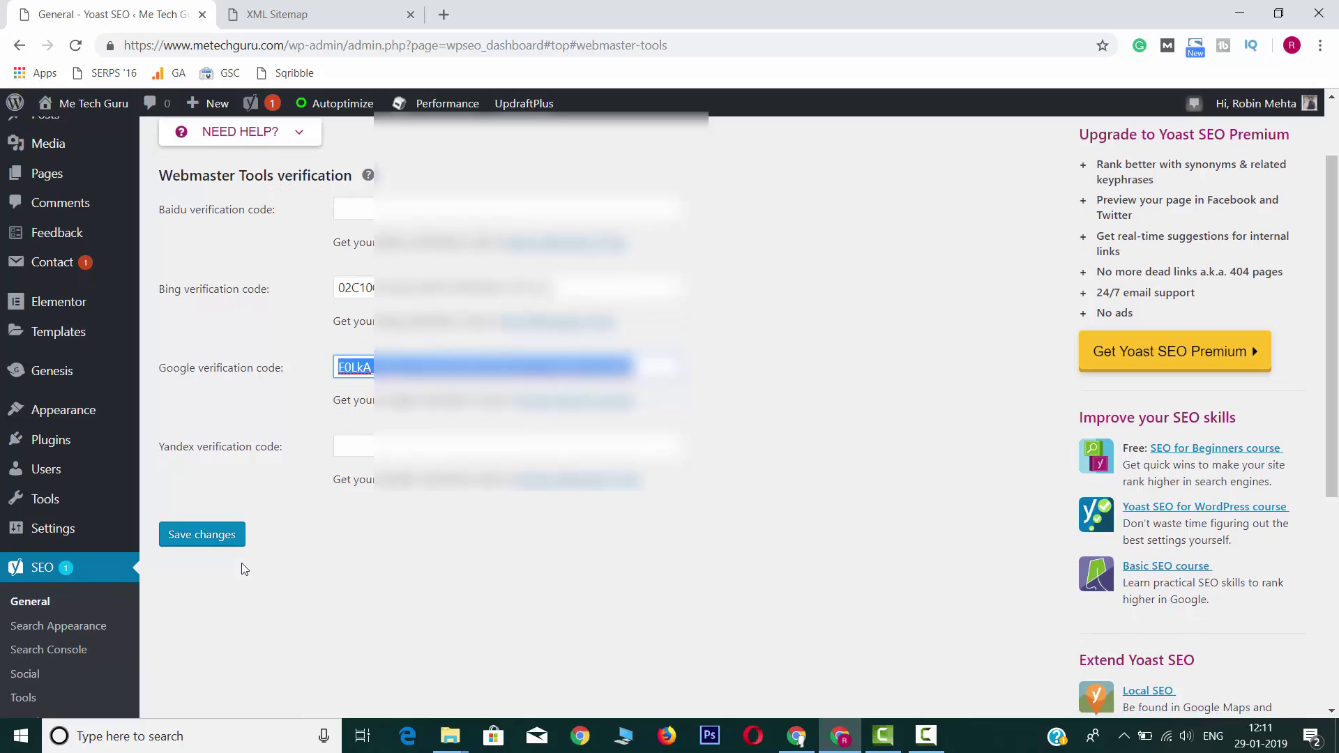
{"action": "scroll", "coordinate": [244, 569], "scroll_direction": "down", "scroll_amount": 2}
{"action": "left_click", "coordinate": [75, 466]}
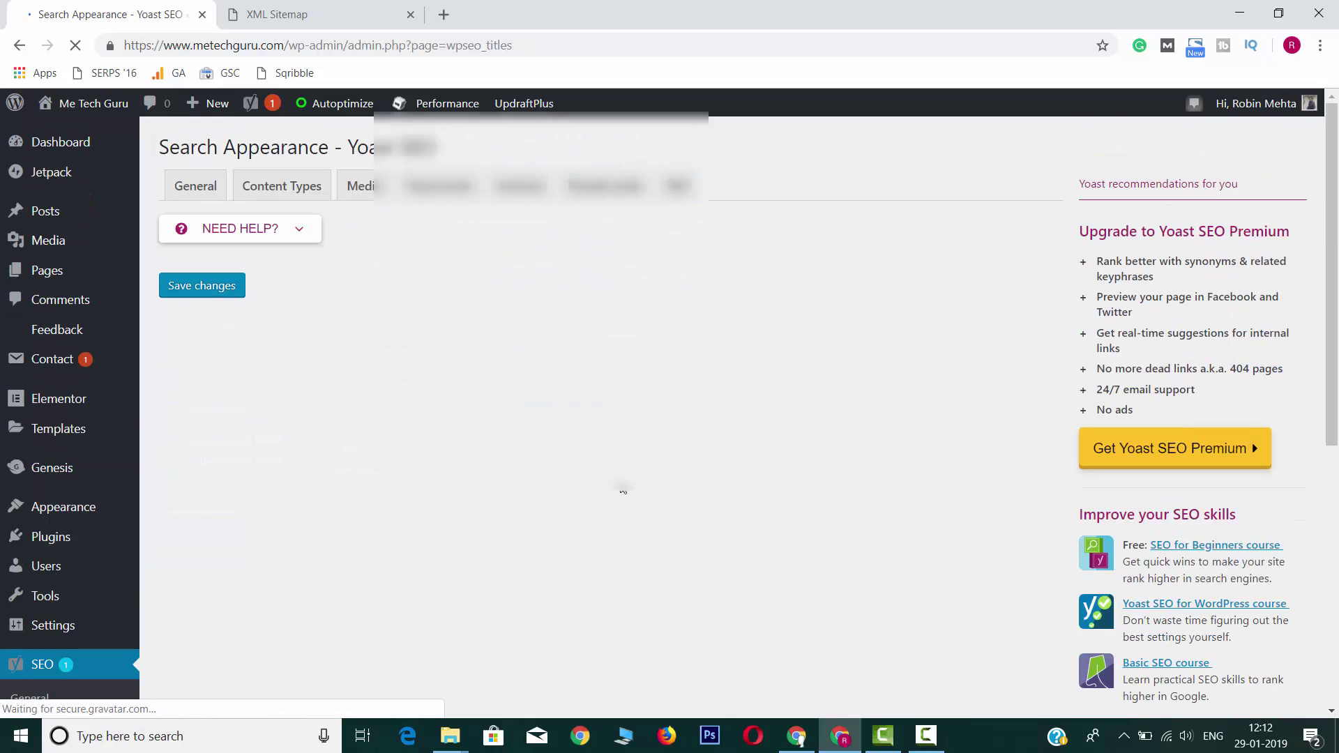
{"action": "scroll", "coordinate": [751, 520], "scroll_direction": "down", "scroll_amount": 3}
{"action": "scroll", "coordinate": [782, 518], "scroll_direction": "up", "scroll_amount": 3}
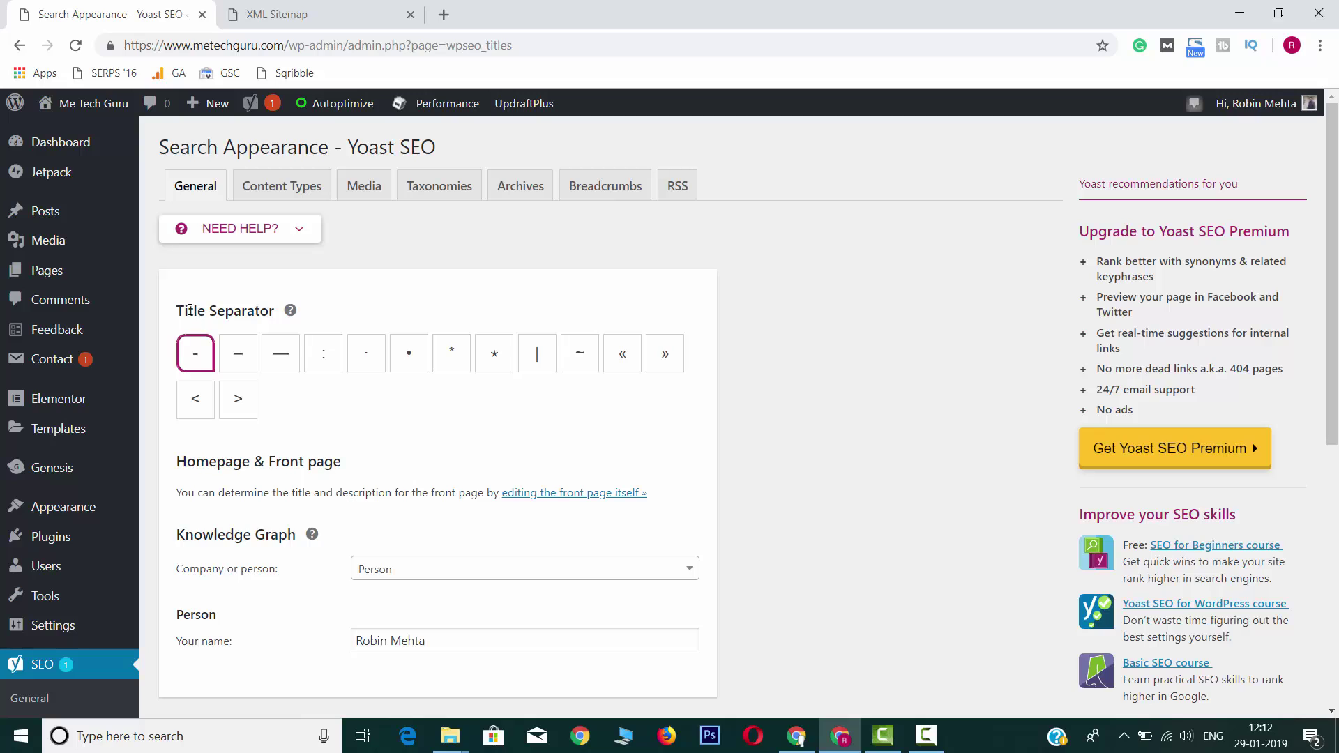
{"action": "left_click_drag", "start_coordinate": [177, 311], "coordinate": [259, 311]}
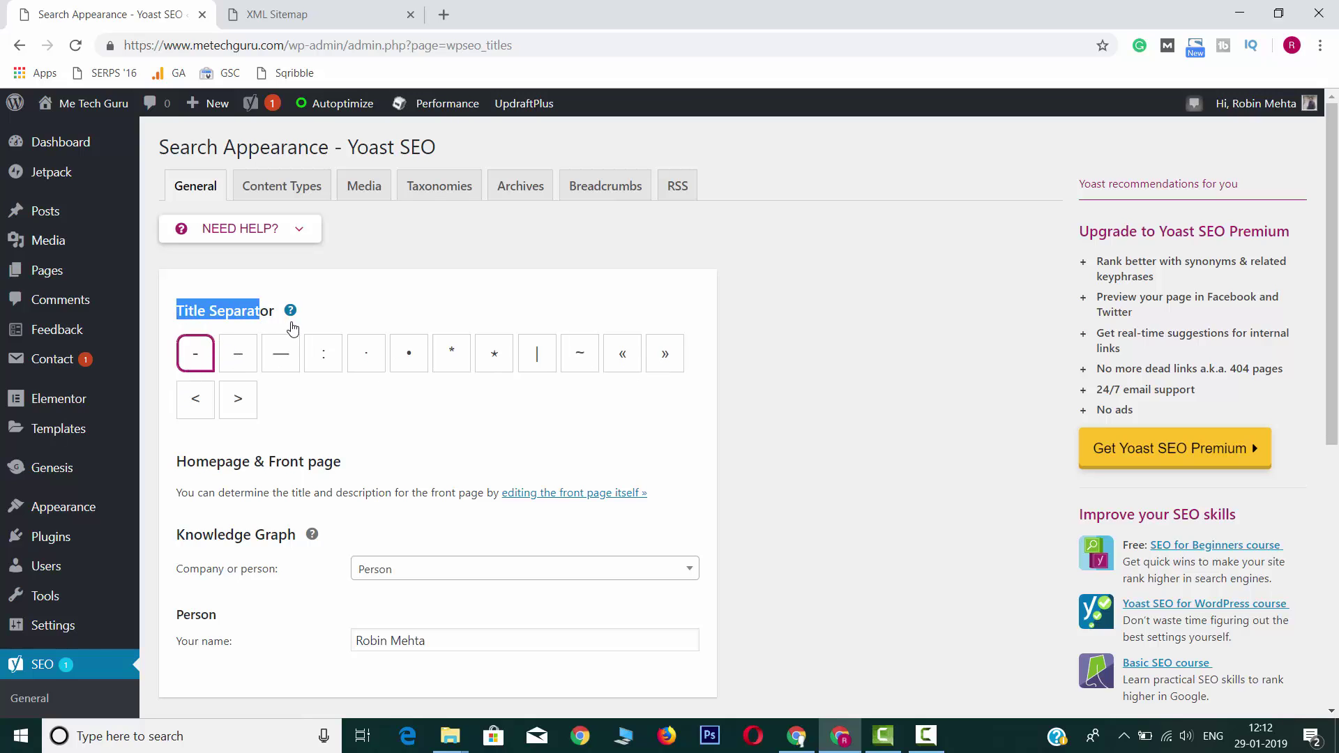
{"action": "left_click_drag", "start_coordinate": [271, 312], "coordinate": [240, 298]}
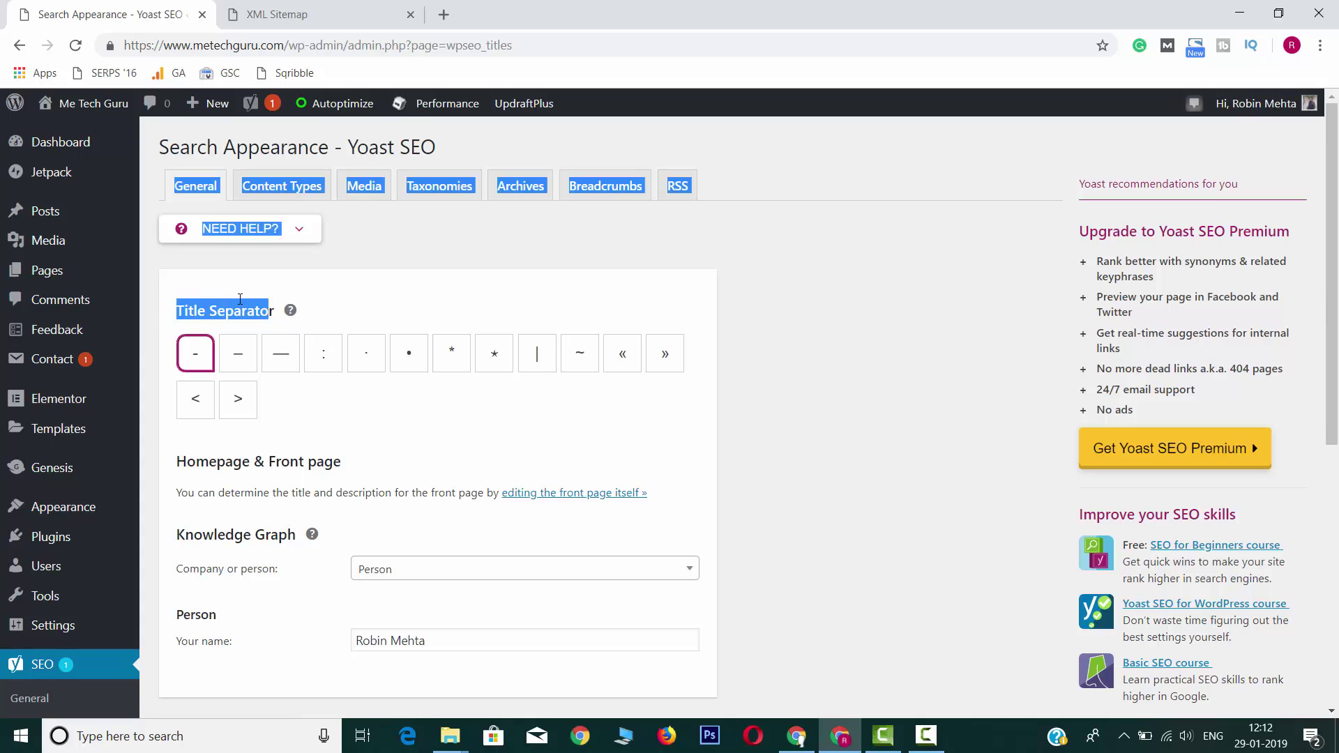
{"action": "left_click", "coordinate": [378, 236]}
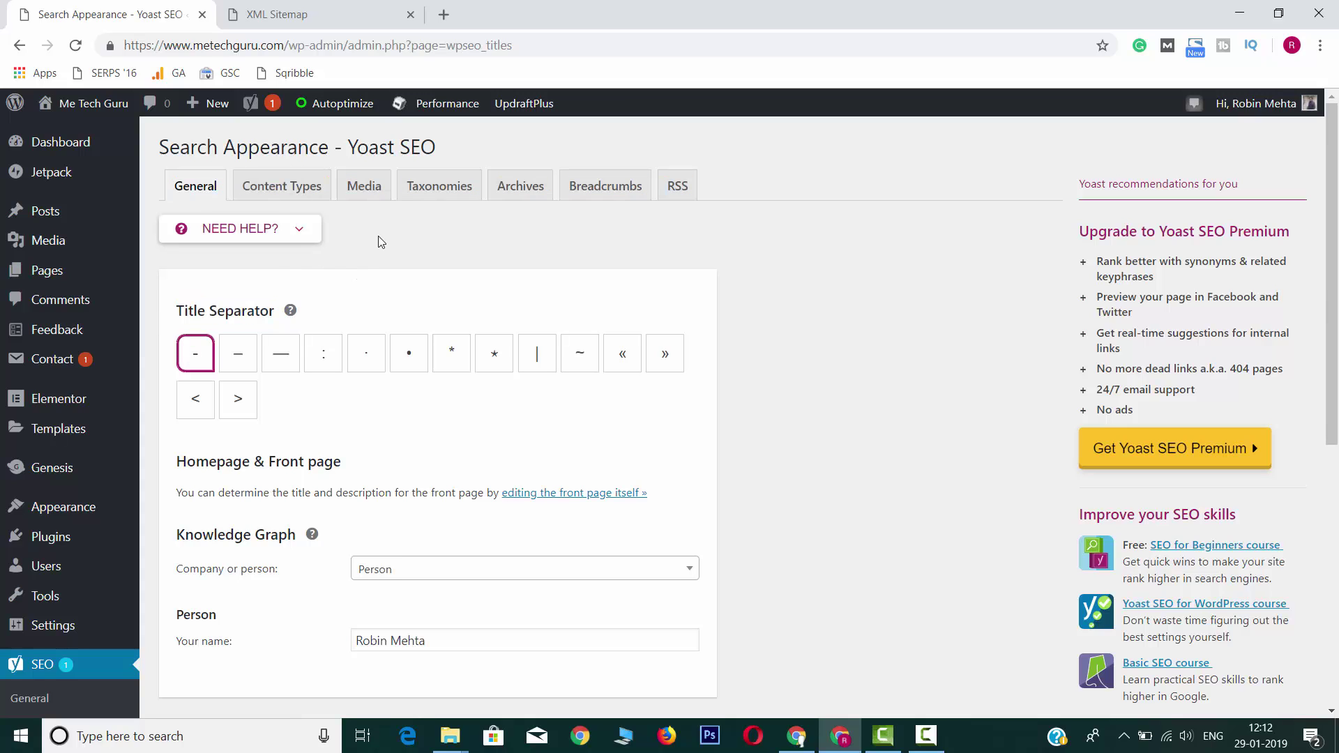
- Open the Content Types settings of Search Appearance and view the options for single post URLs
{"action": "left_click", "coordinate": [302, 193]}
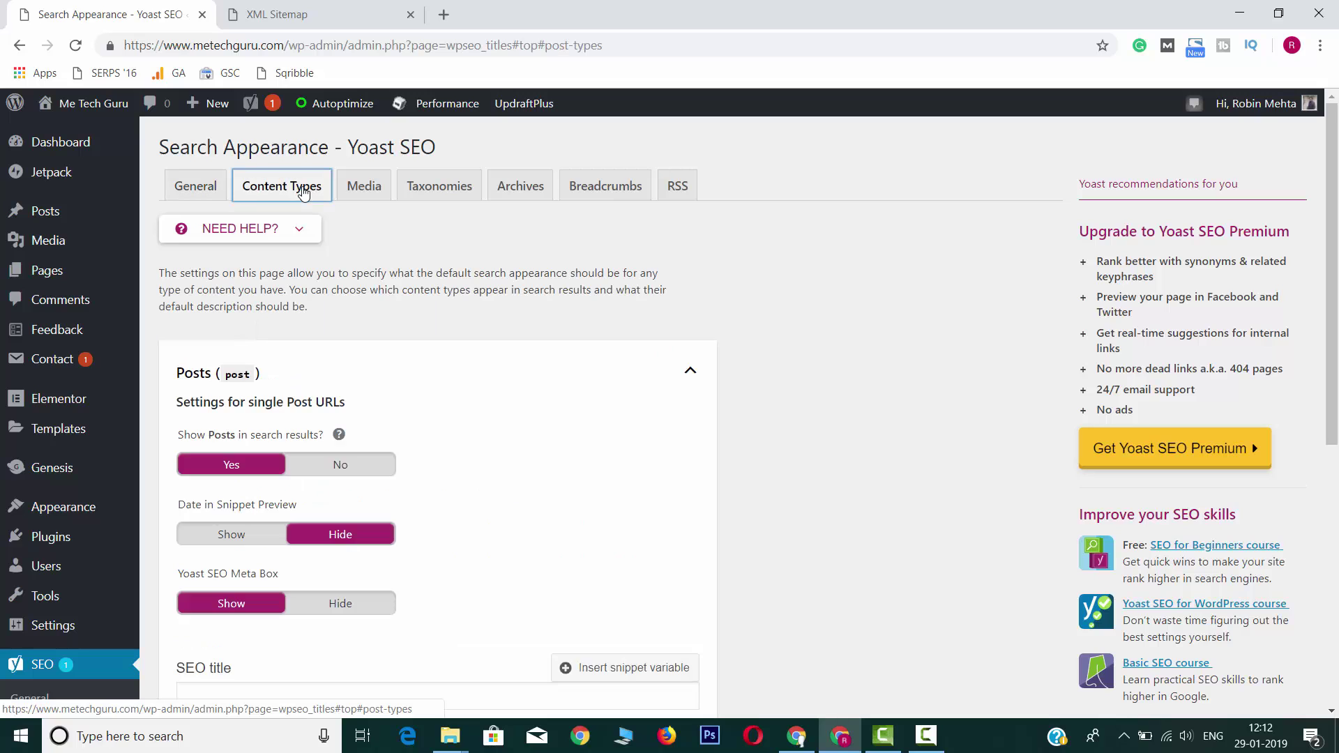
{"action": "scroll", "coordinate": [740, 399], "scroll_direction": "down", "scroll_amount": 1}
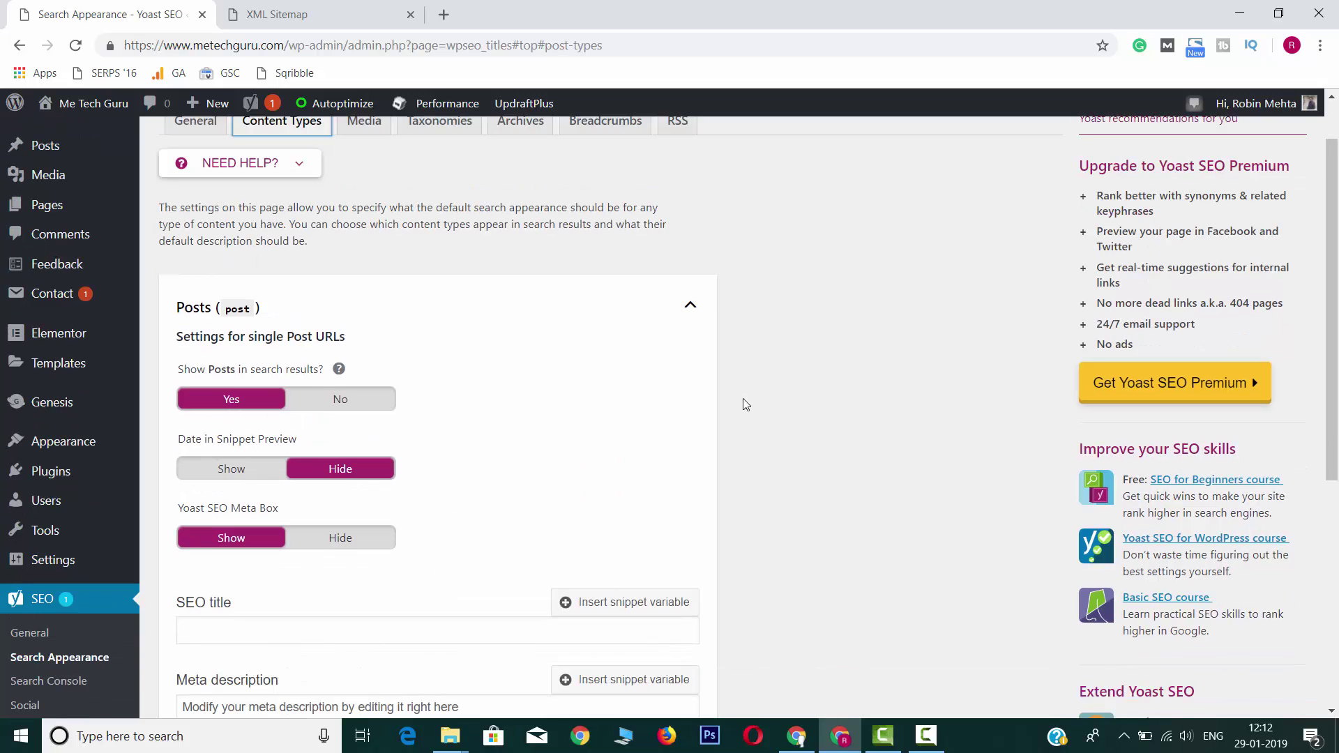
{"action": "scroll", "coordinate": [722, 407], "scroll_direction": "down", "scroll_amount": 1}
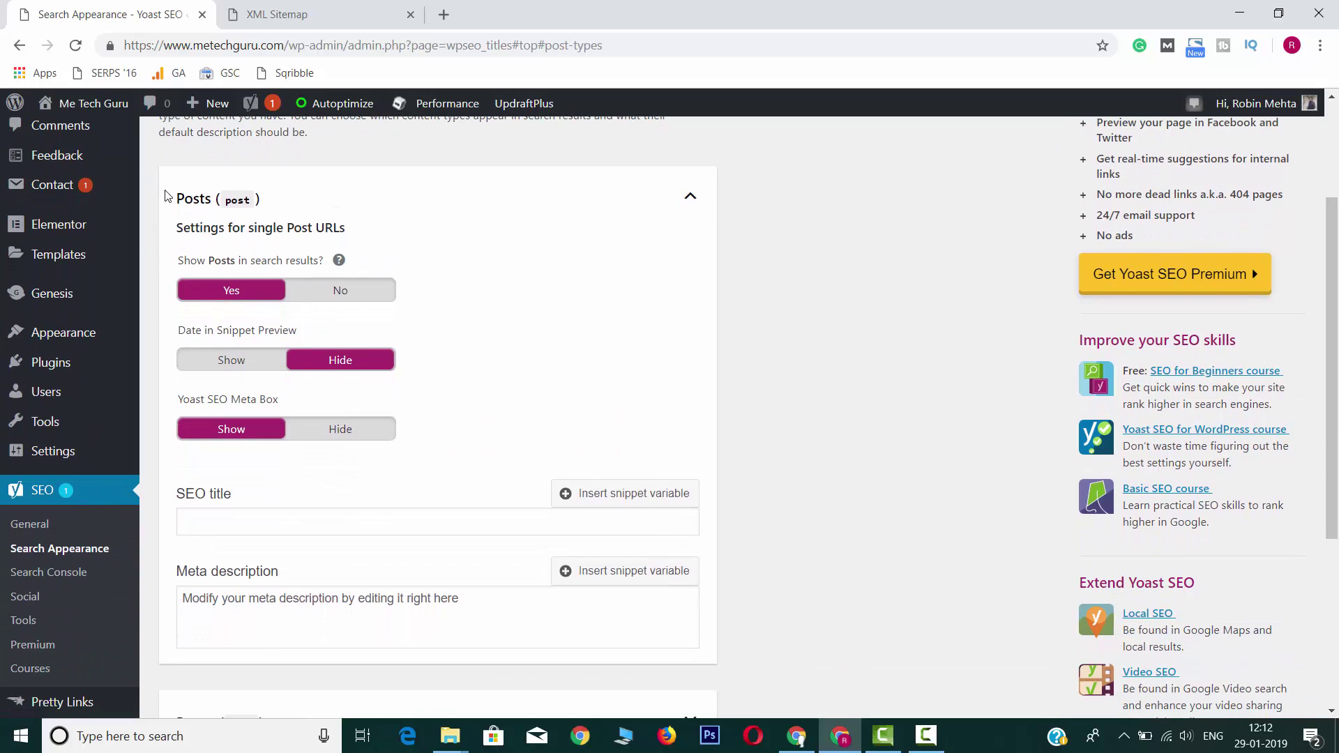
- Examine the Show Posts in search results setting in the Posts section of the content types
{"action": "scroll", "coordinate": [286, 384], "scroll_direction": "down", "scroll_amount": 3}
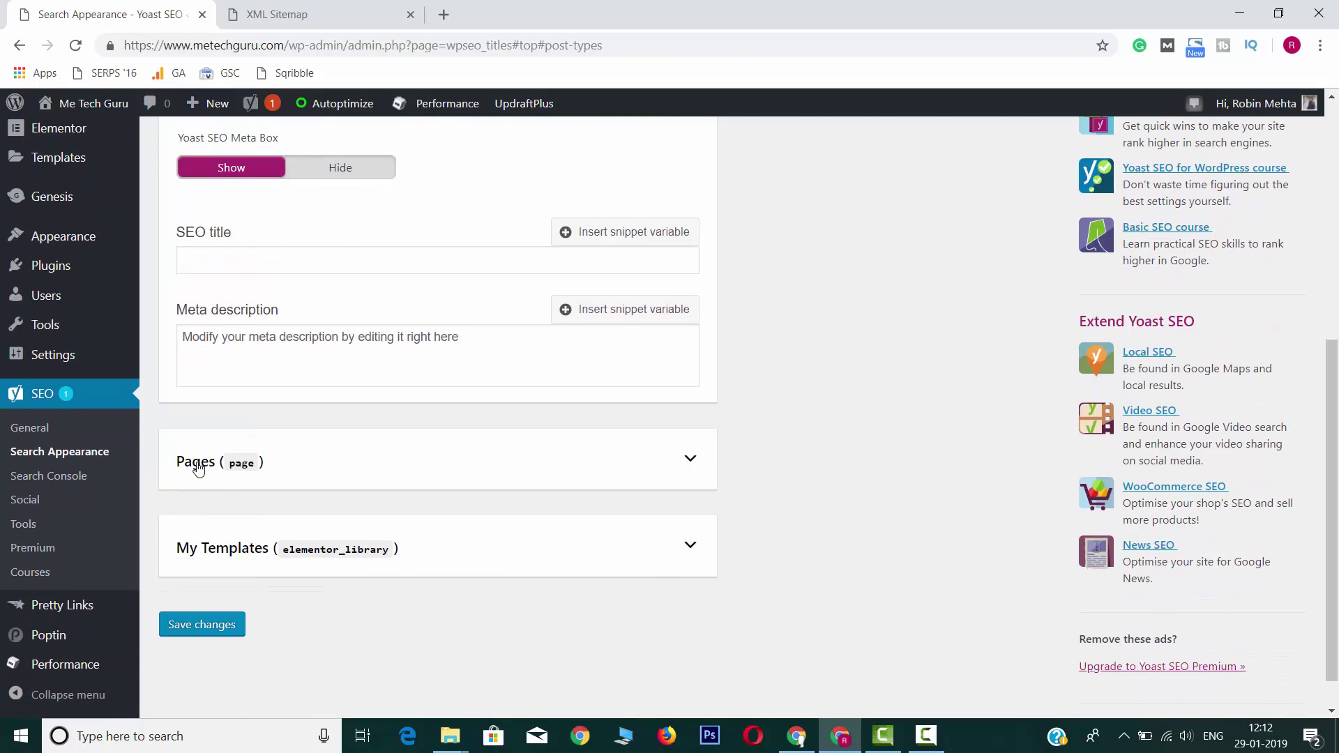
{"action": "scroll", "coordinate": [240, 370], "scroll_direction": "up", "scroll_amount": 5}
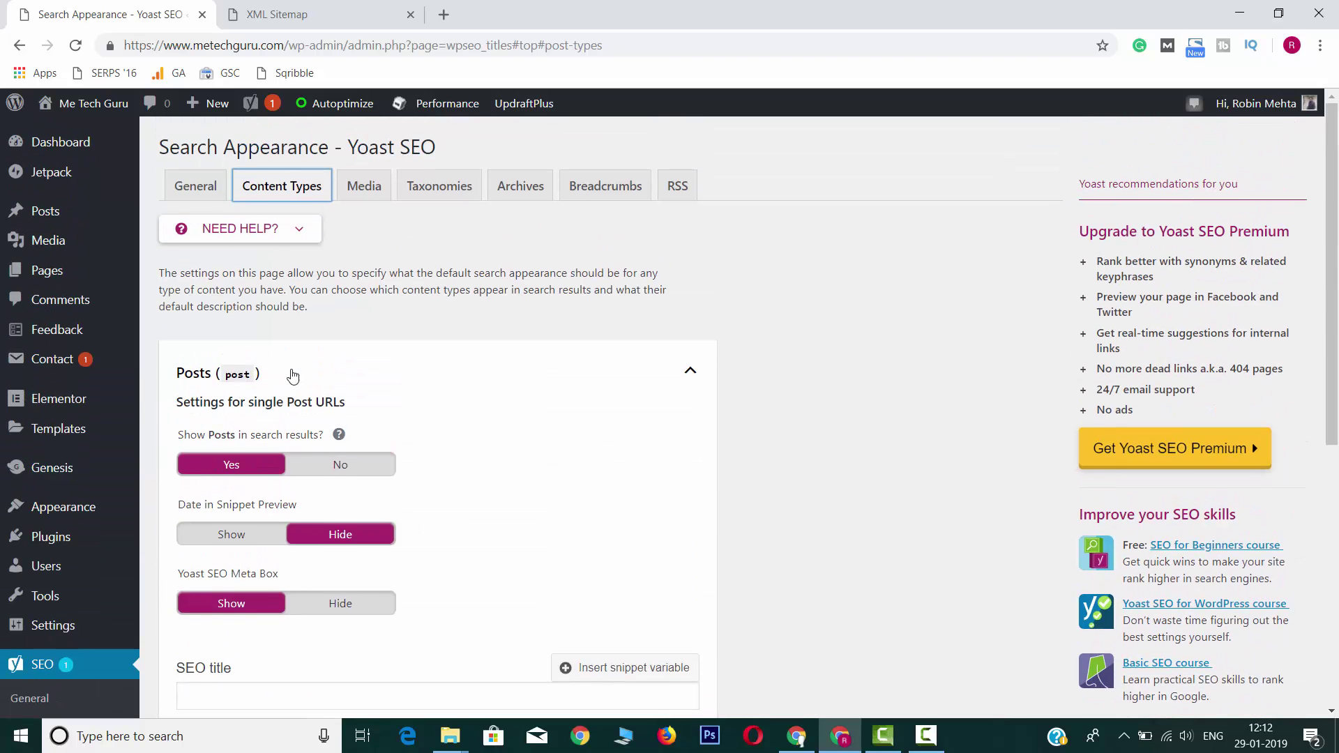
{"action": "scroll", "coordinate": [418, 376], "scroll_direction": "down", "scroll_amount": 3}
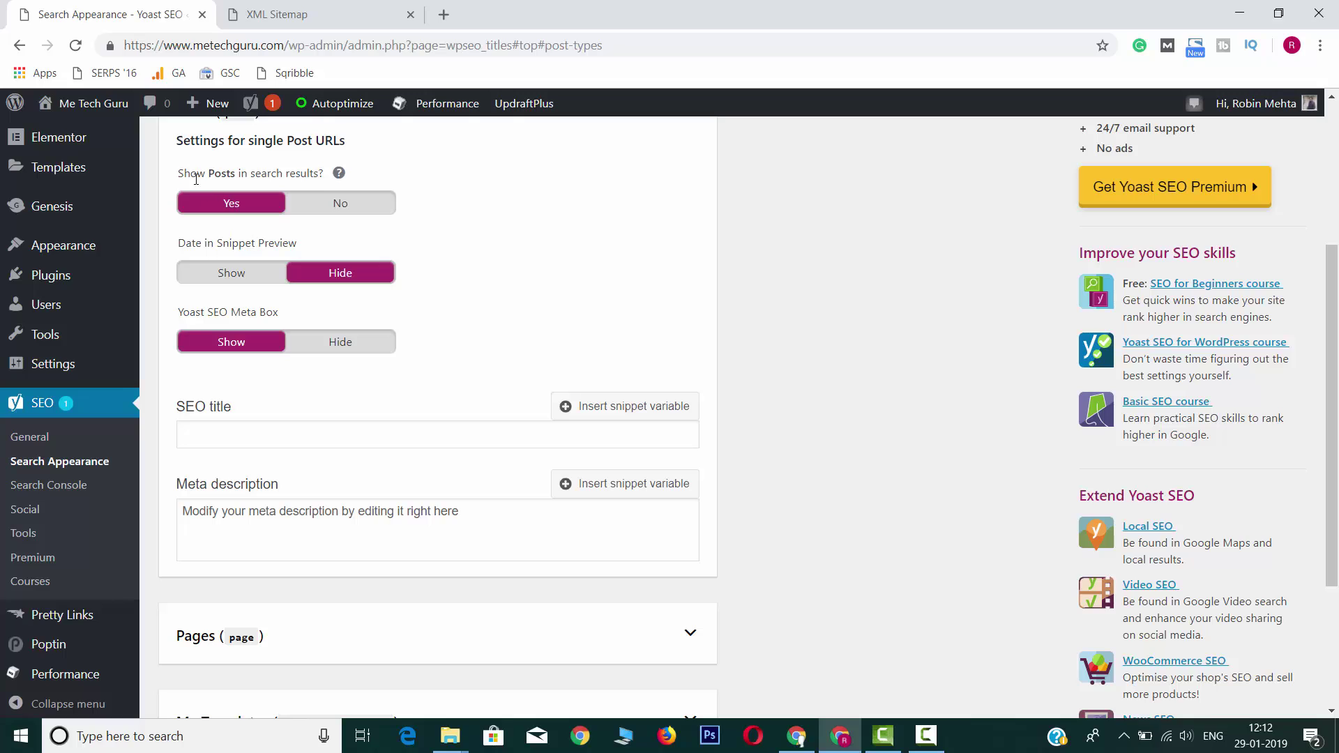
{"action": "left_click_drag", "start_coordinate": [196, 176], "coordinate": [310, 174]}
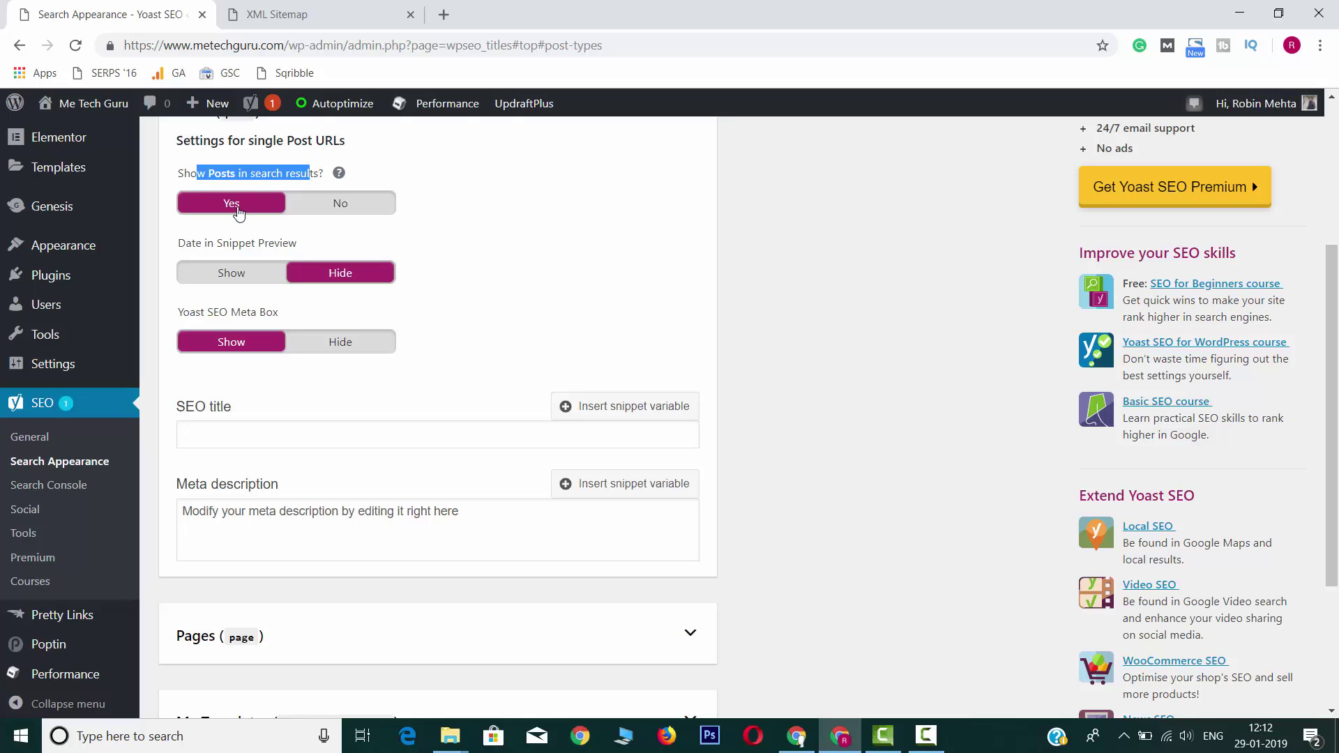
{"action": "left_click", "coordinate": [771, 232]}
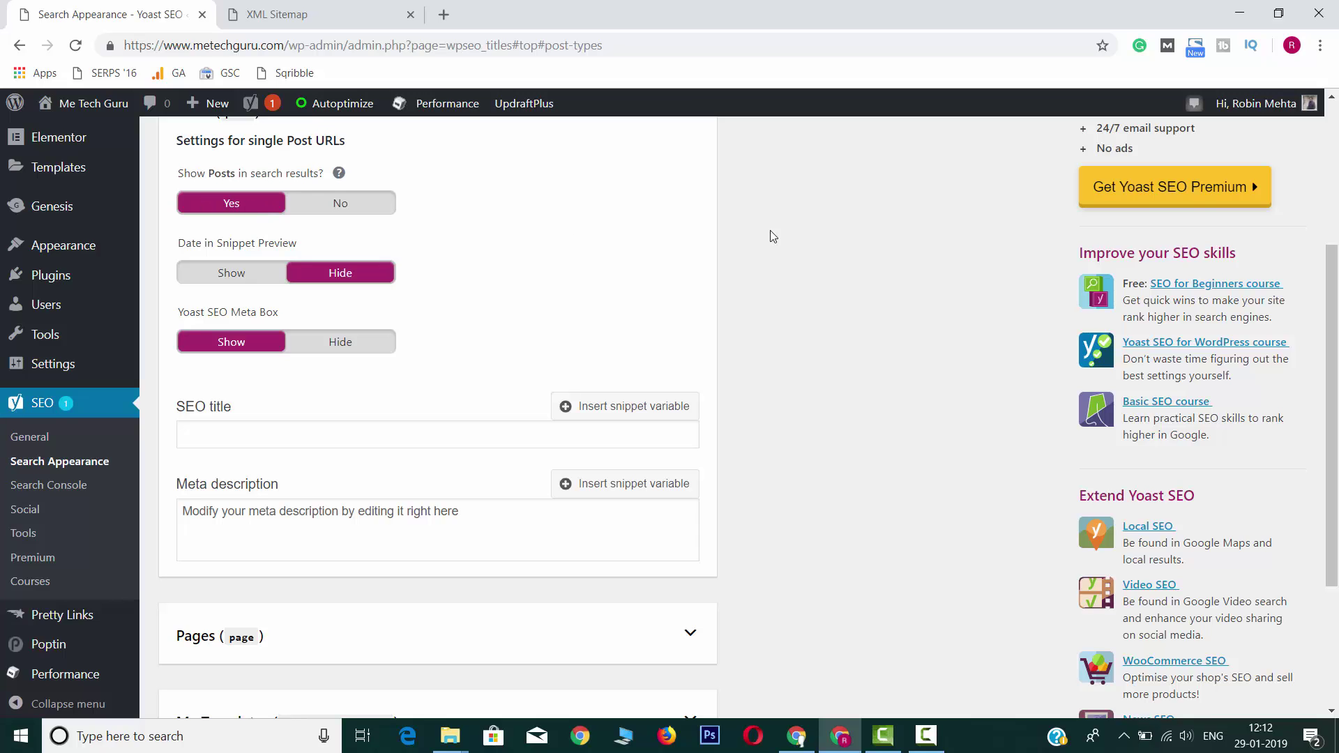
- Read the help text for Show Posts in search results, highlighting the noindex term, and close the help
{"action": "left_click", "coordinate": [339, 174]}
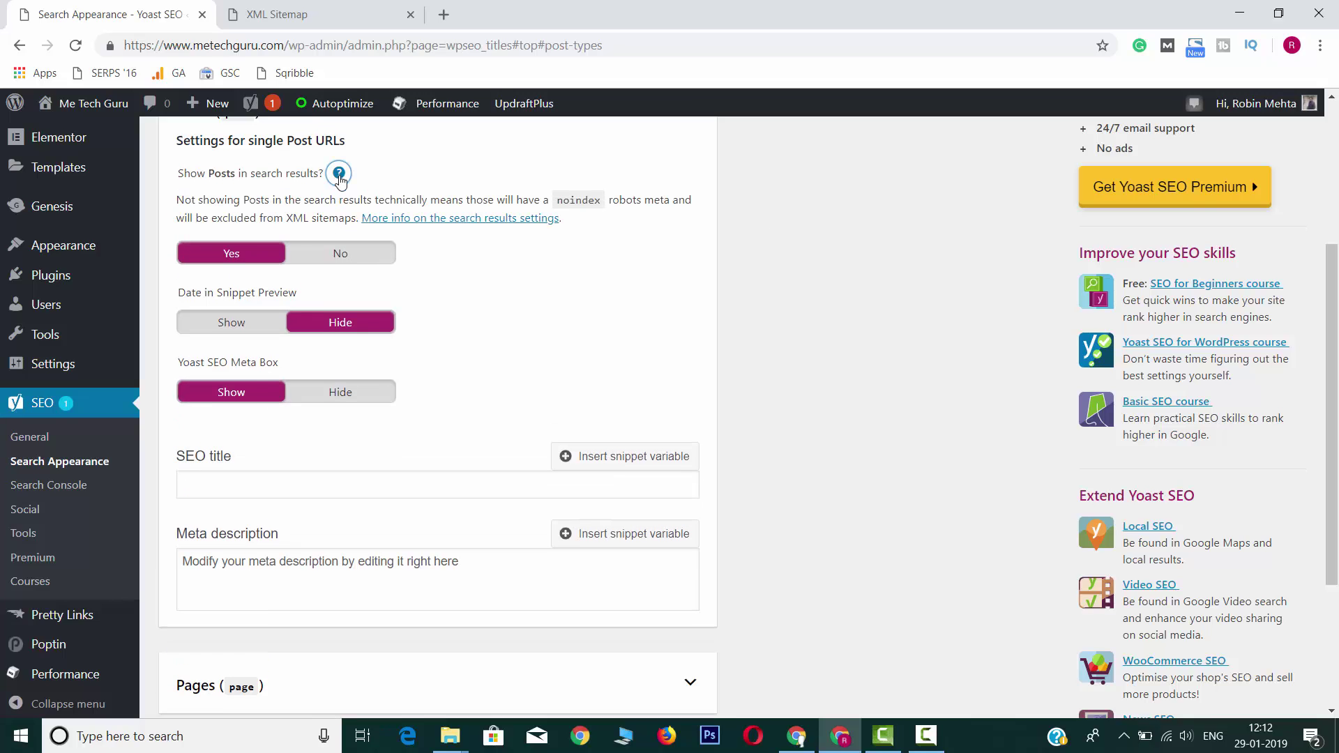
{"action": "left_click_drag", "start_coordinate": [559, 200], "coordinate": [611, 201]}
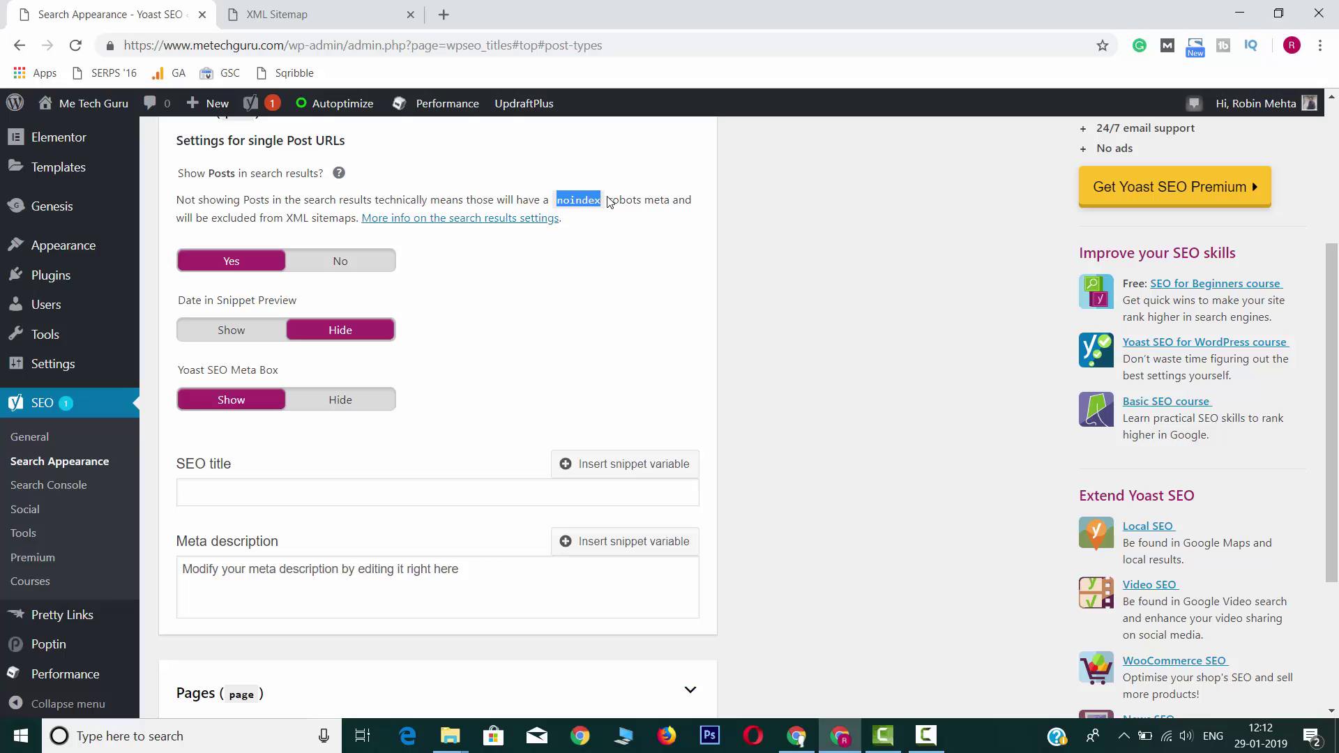
{"action": "left_click", "coordinate": [741, 221]}
{"action": "left_click", "coordinate": [339, 173]}
{"action": "scroll", "coordinate": [842, 249], "scroll_direction": "up", "scroll_amount": 3}
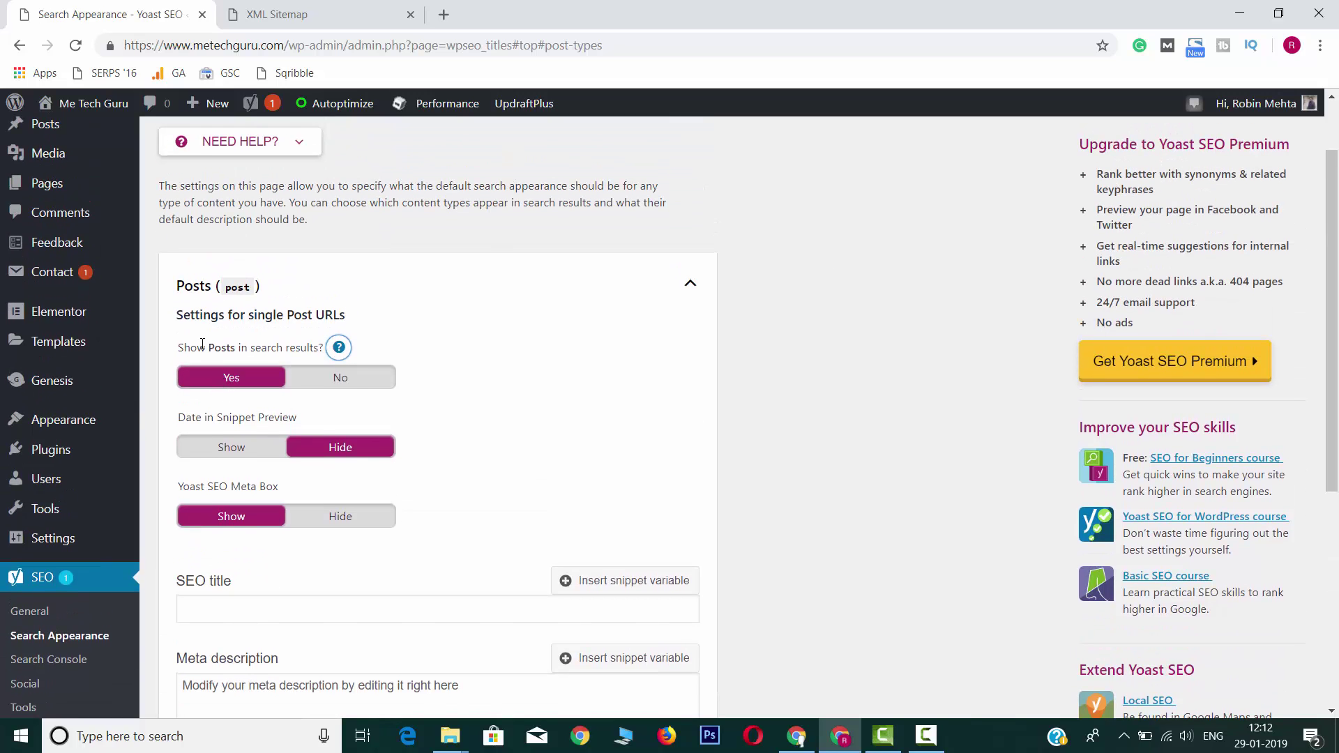
- Expand the Pages section and view the settings for single page URLs
{"action": "scroll", "coordinate": [317, 369], "scroll_direction": "down", "scroll_amount": 5}
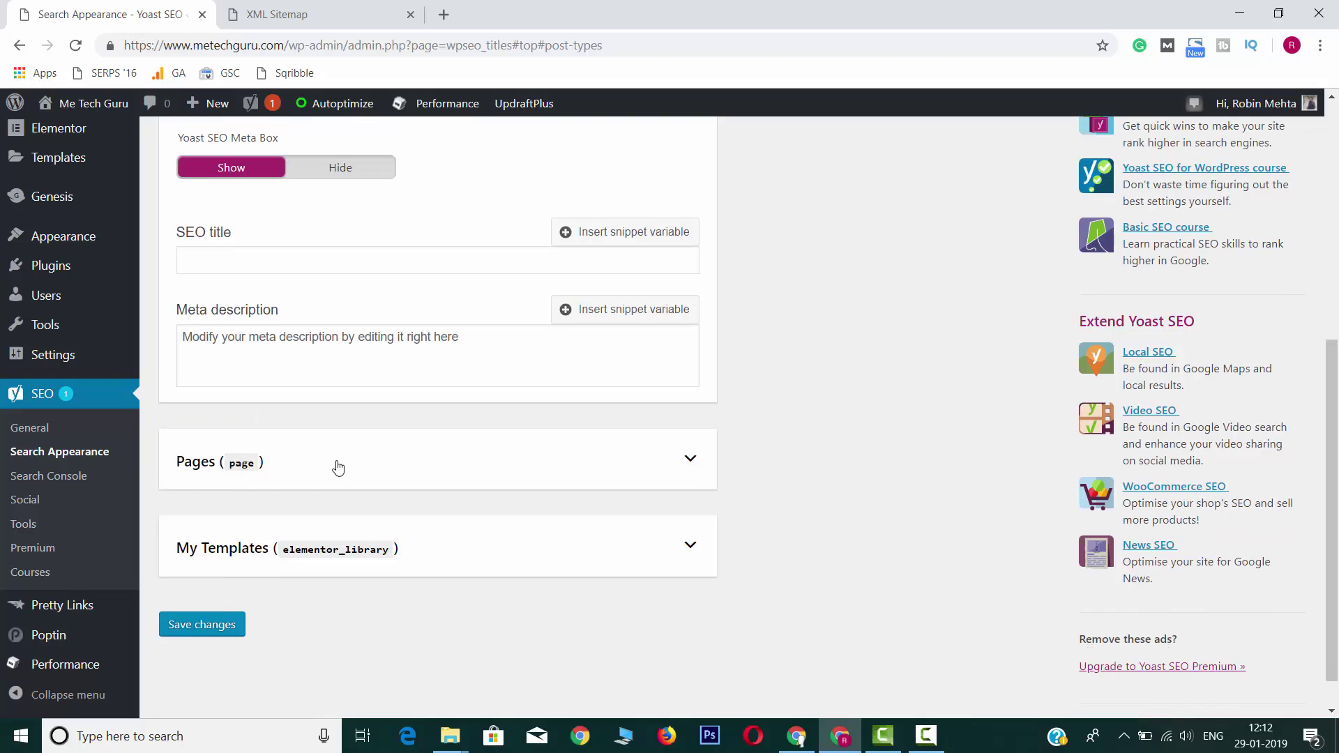
{"action": "left_click", "coordinate": [337, 465]}
{"action": "scroll", "coordinate": [337, 464], "scroll_direction": "down", "scroll_amount": 3}
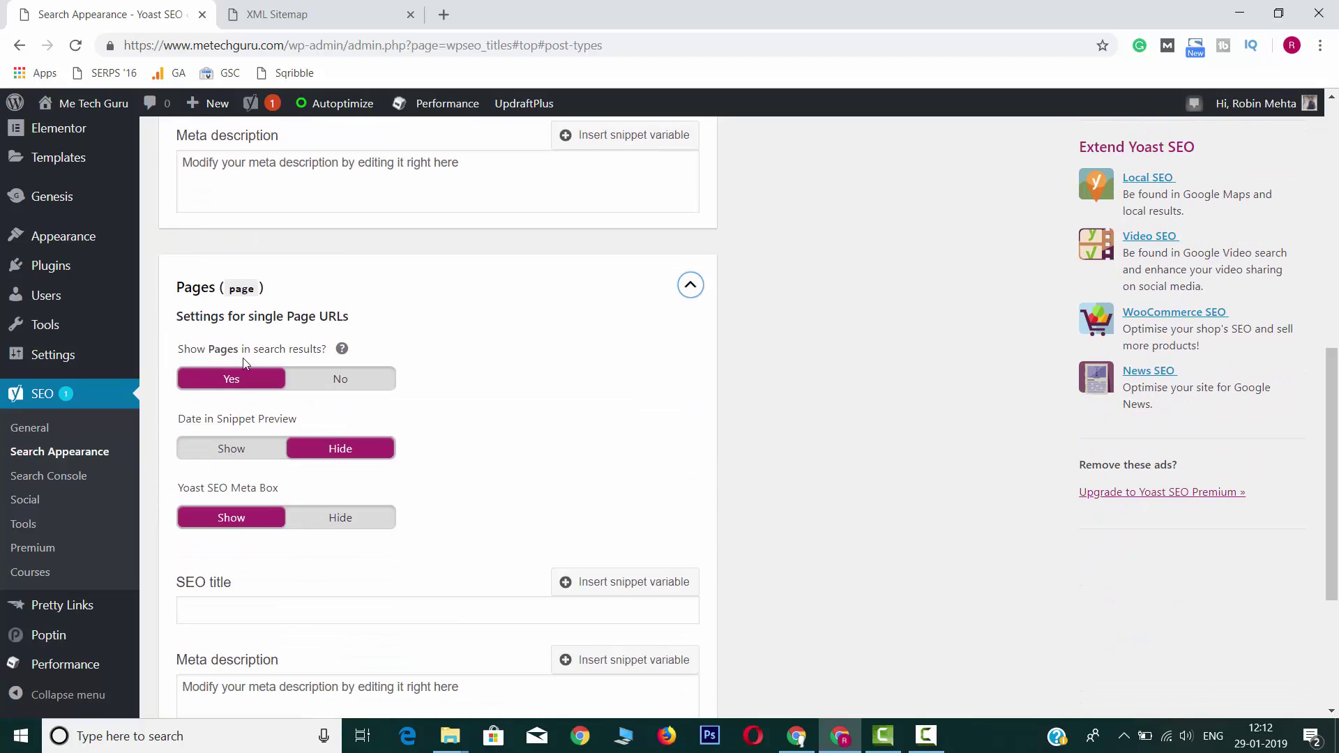
- Try the Show option for Date in Snippet Preview in the Posts section and restore it to Hide
{"action": "scroll", "coordinate": [438, 385], "scroll_direction": "up", "scroll_amount": 6}
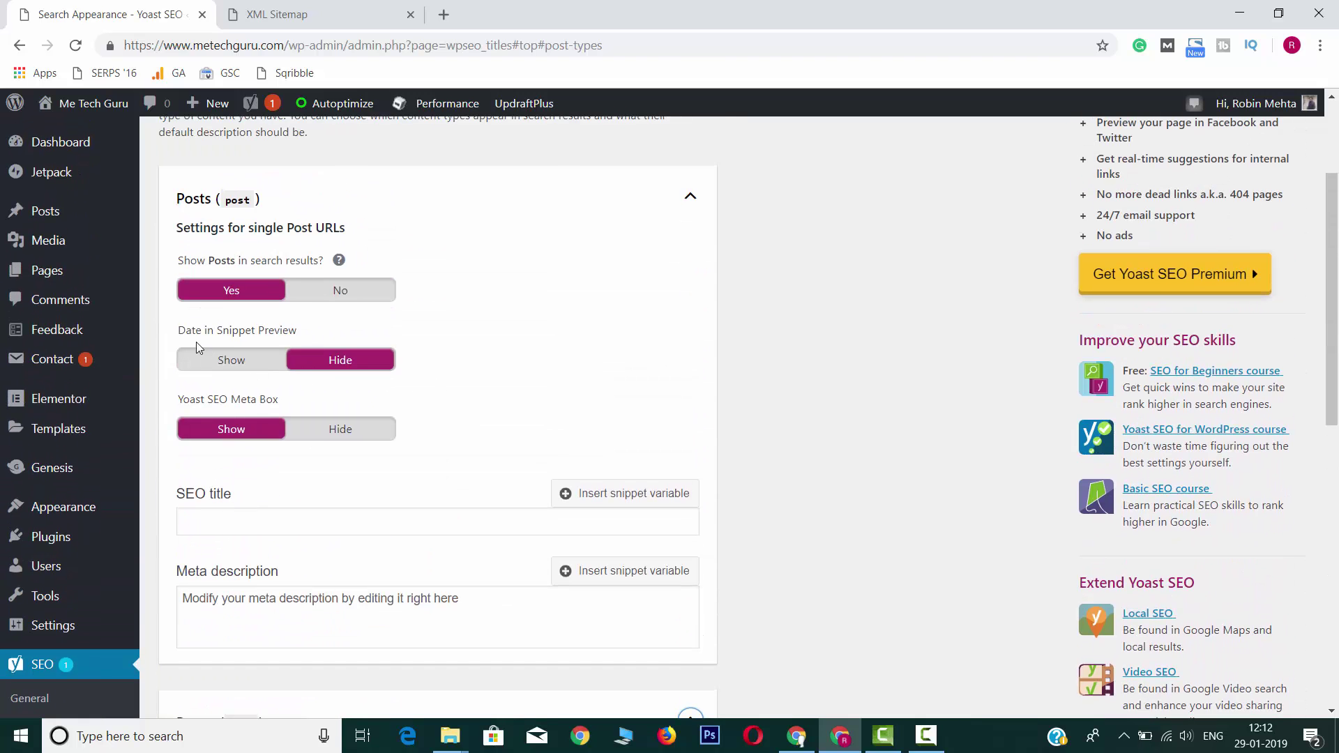
{"action": "left_click_drag", "start_coordinate": [180, 331], "coordinate": [298, 329]}
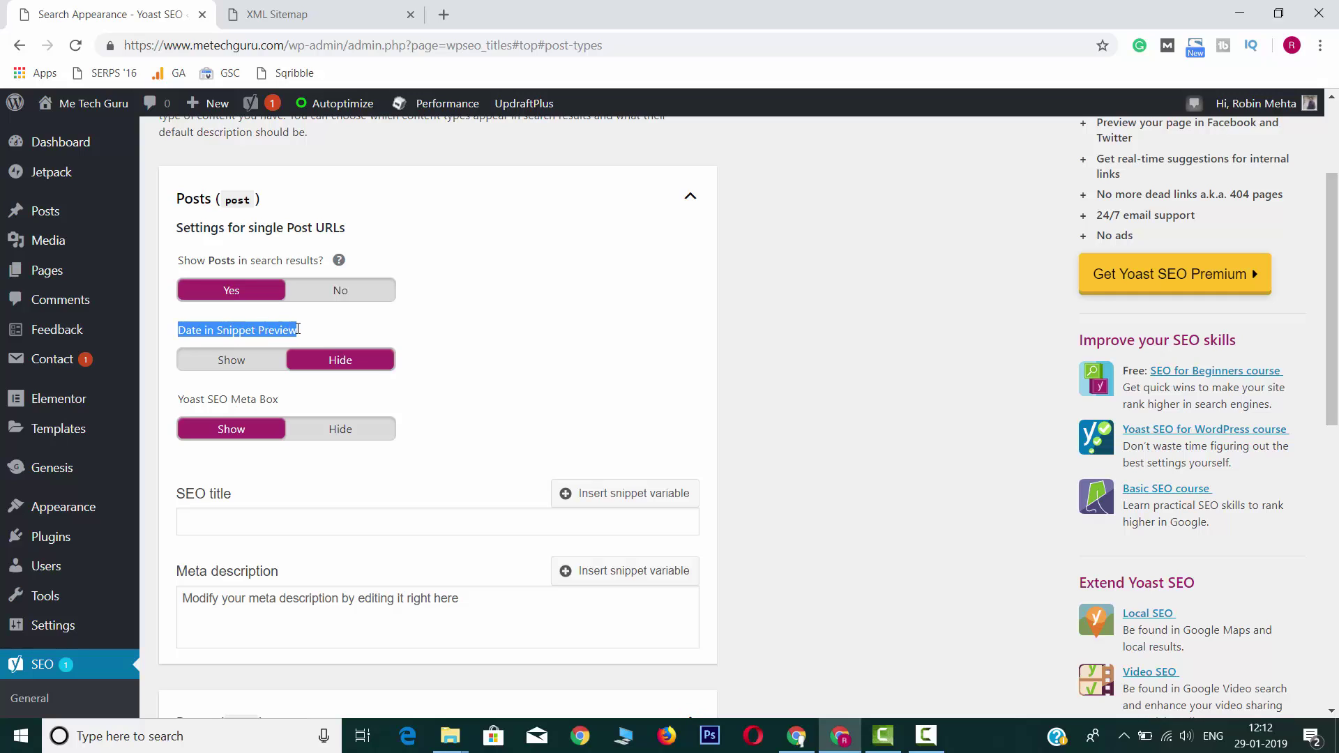
{"action": "left_click", "coordinate": [588, 357]}
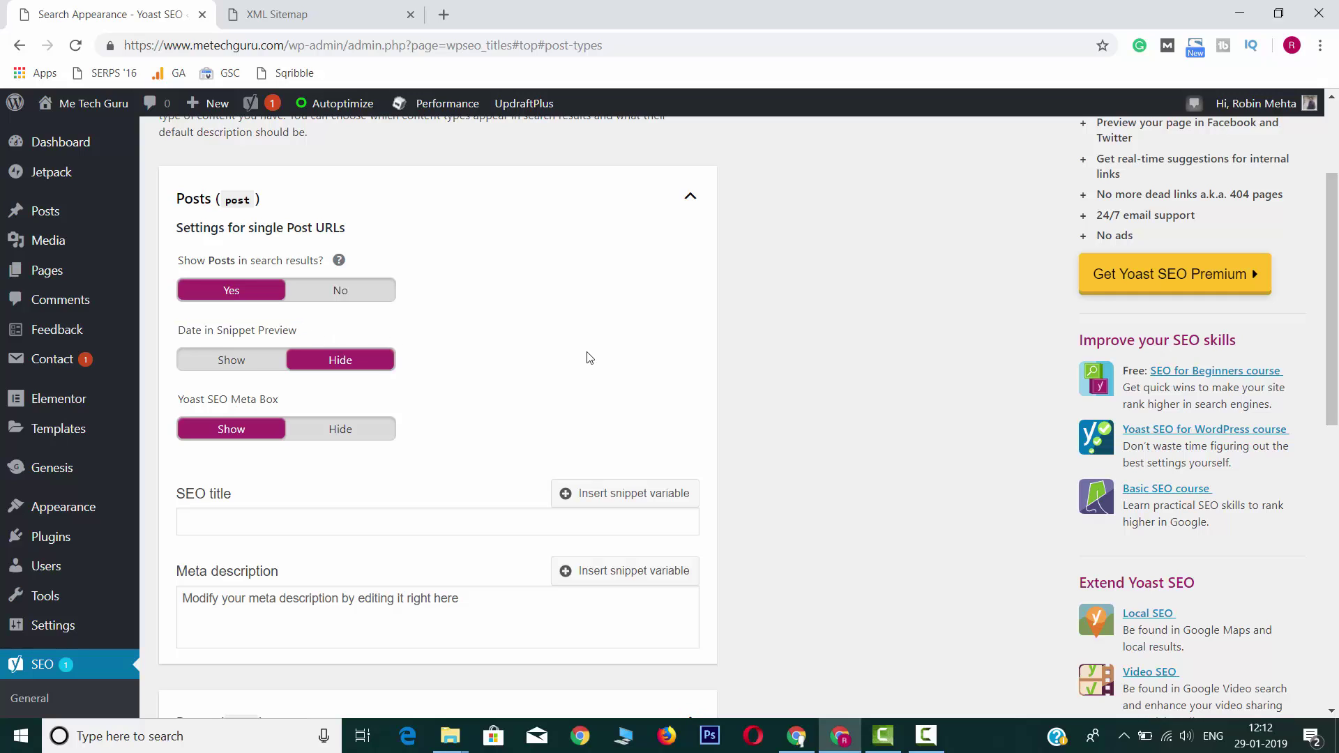
{"action": "left_click", "coordinate": [248, 358]}
{"action": "left_click", "coordinate": [357, 371]}
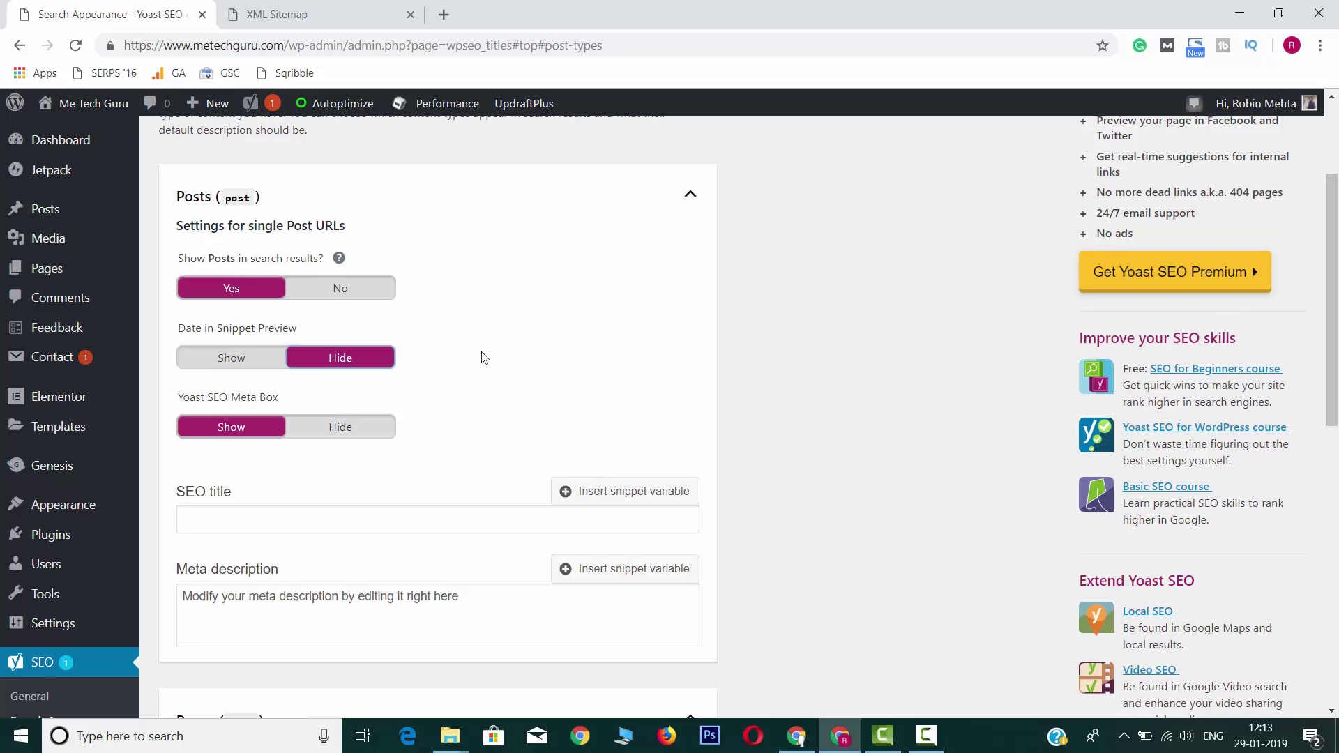
- Compare the snippet date, meta box, SEO title and meta description settings of the Posts and Pages sections
{"action": "scroll", "coordinate": [484, 354], "scroll_direction": "down", "scroll_amount": 3}
{"action": "scroll", "coordinate": [483, 352], "scroll_direction": "up", "scroll_amount": 3}
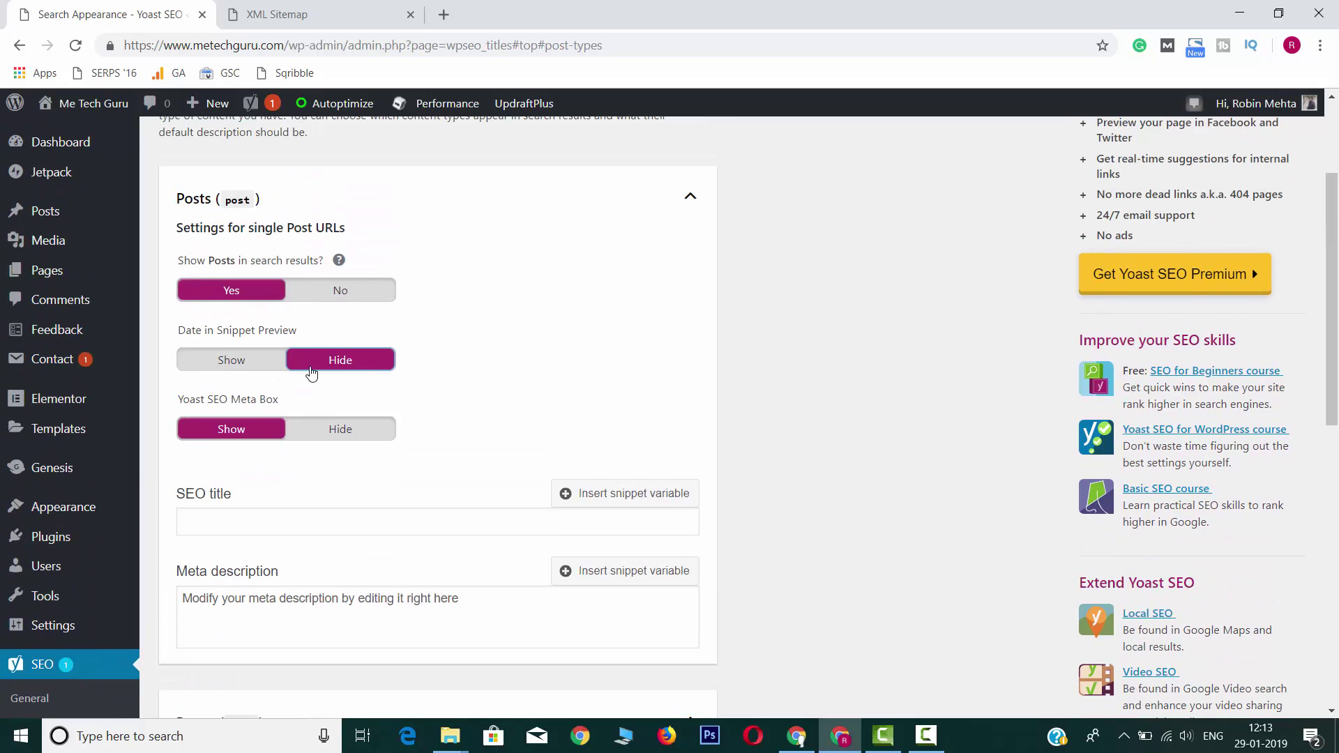
{"action": "scroll", "coordinate": [421, 403], "scroll_direction": "down", "scroll_amount": 6}
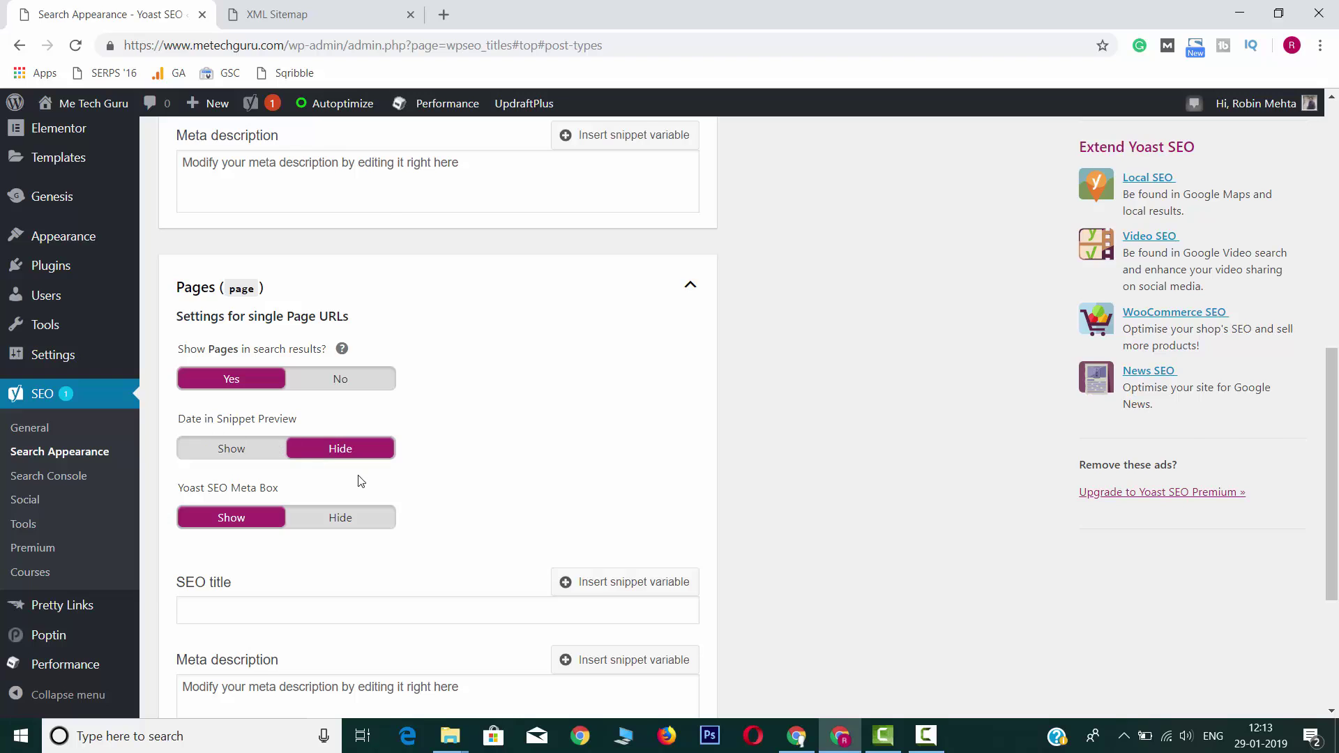
{"action": "scroll", "coordinate": [406, 383], "scroll_direction": "up", "scroll_amount": 6}
{"action": "scroll", "coordinate": [406, 385], "scroll_direction": "down", "scroll_amount": 9}
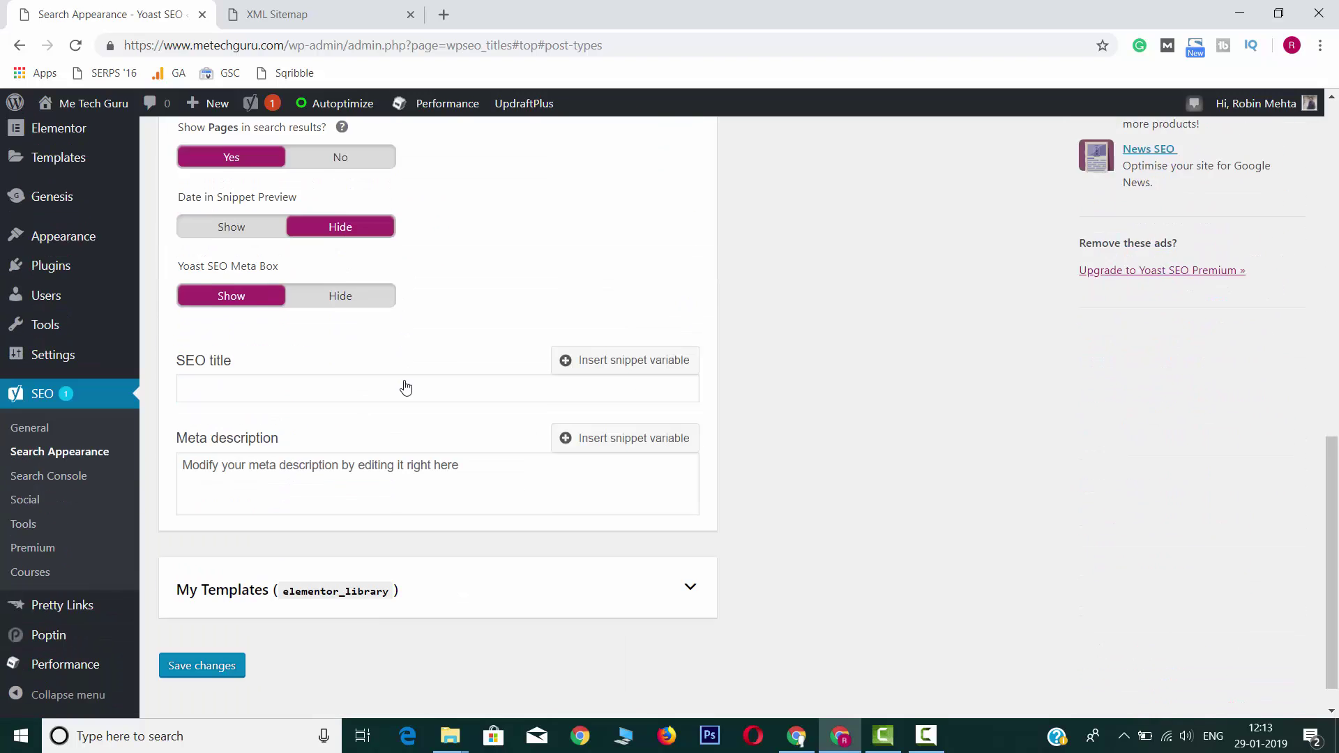
- Open the Media settings of Search Appearance and examine the option to redirect attachment URLs to the attachment itself
{"action": "scroll", "coordinate": [406, 387], "scroll_direction": "up", "scroll_amount": 10}
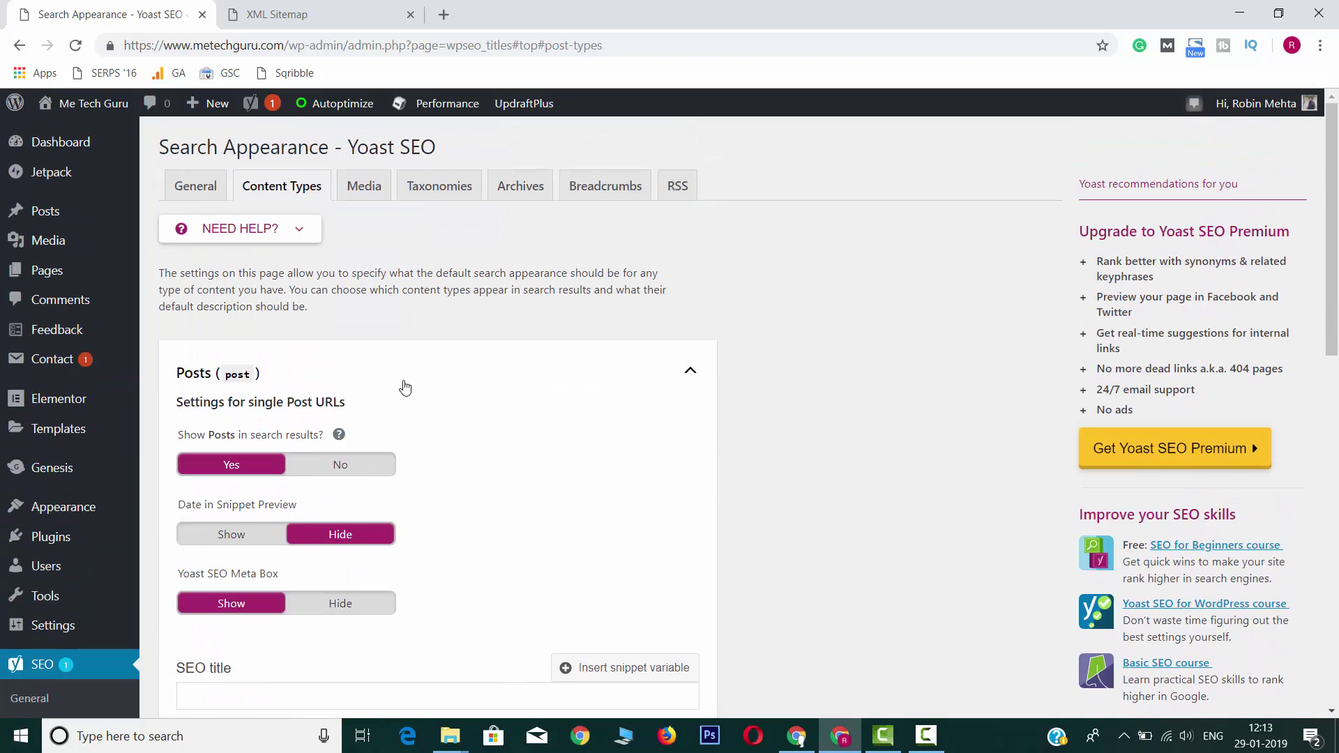
{"action": "left_click", "coordinate": [364, 189]}
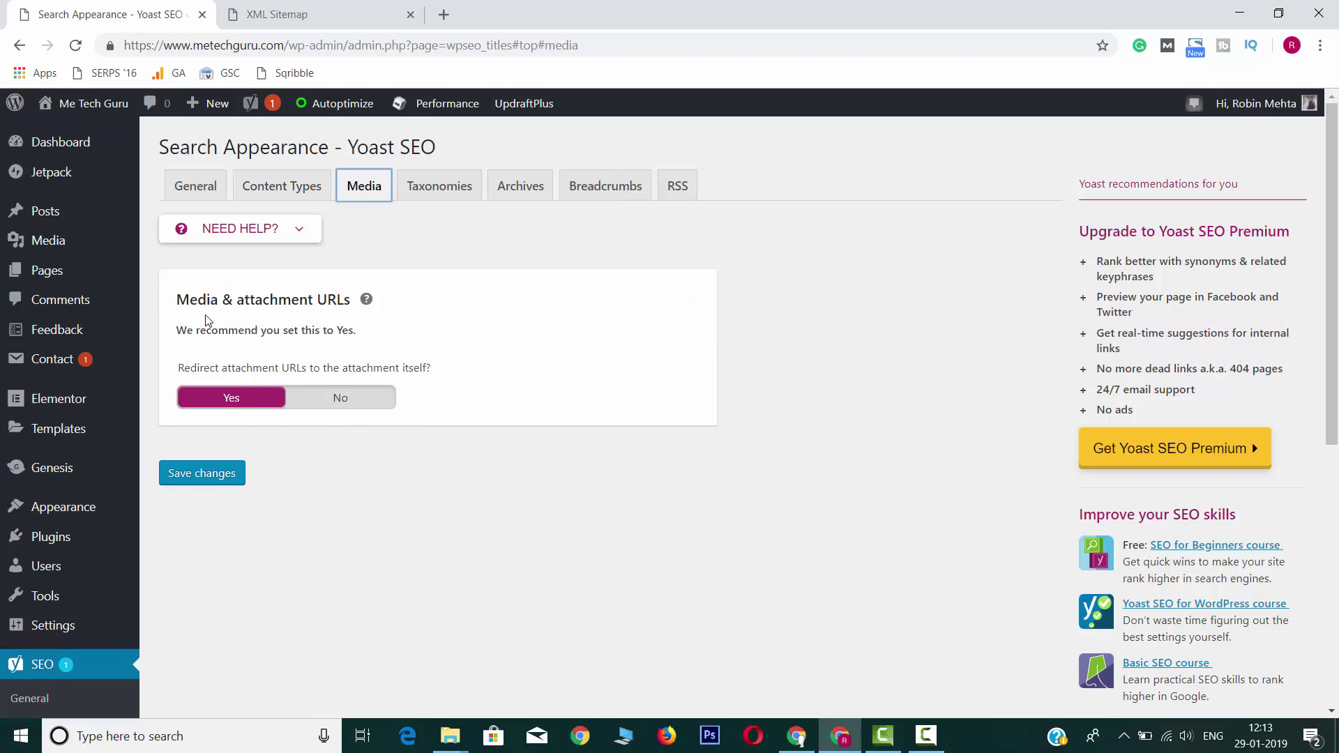
{"action": "left_click_drag", "start_coordinate": [210, 300], "coordinate": [354, 300]}
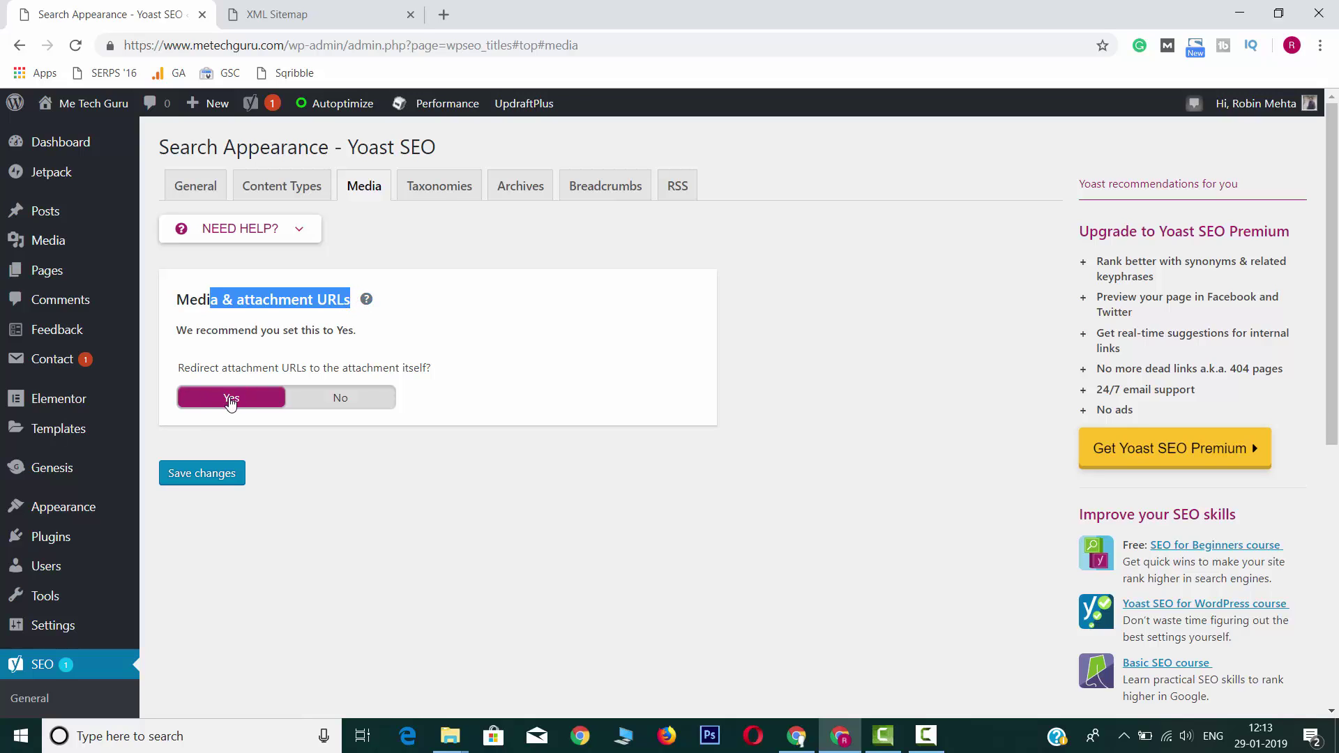
{"action": "left_click_drag", "start_coordinate": [209, 368], "coordinate": [436, 367]}
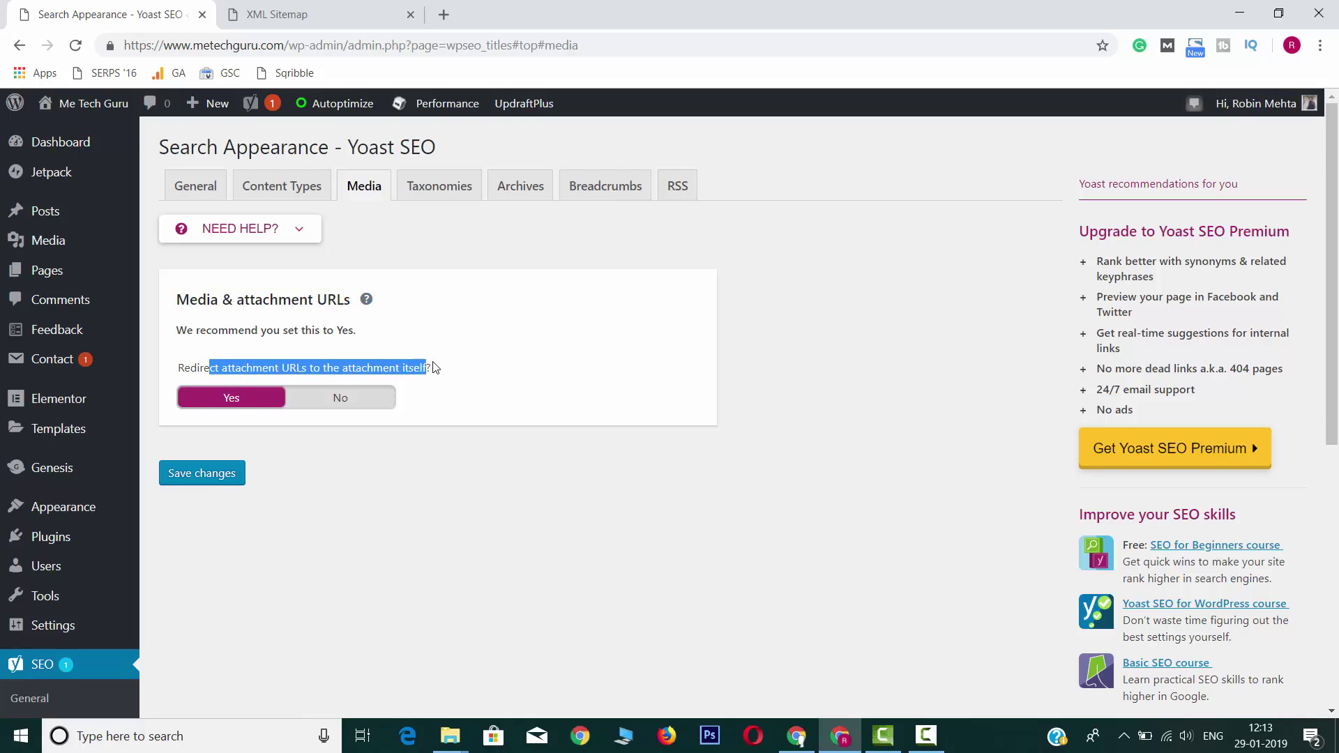
- Open the Taxonomies settings of Search Appearance and expand the Tags section
{"action": "left_click", "coordinate": [450, 197]}
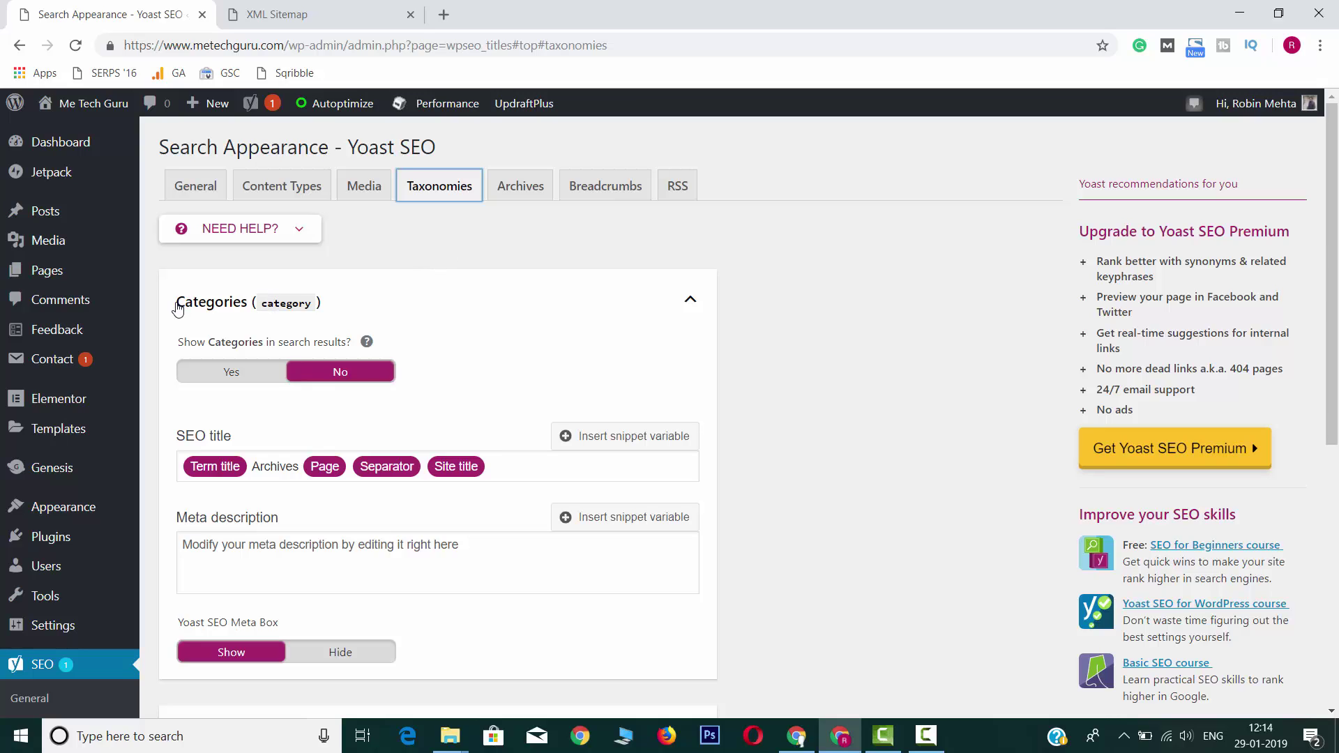
{"action": "scroll", "coordinate": [472, 323], "scroll_direction": "down", "scroll_amount": 5}
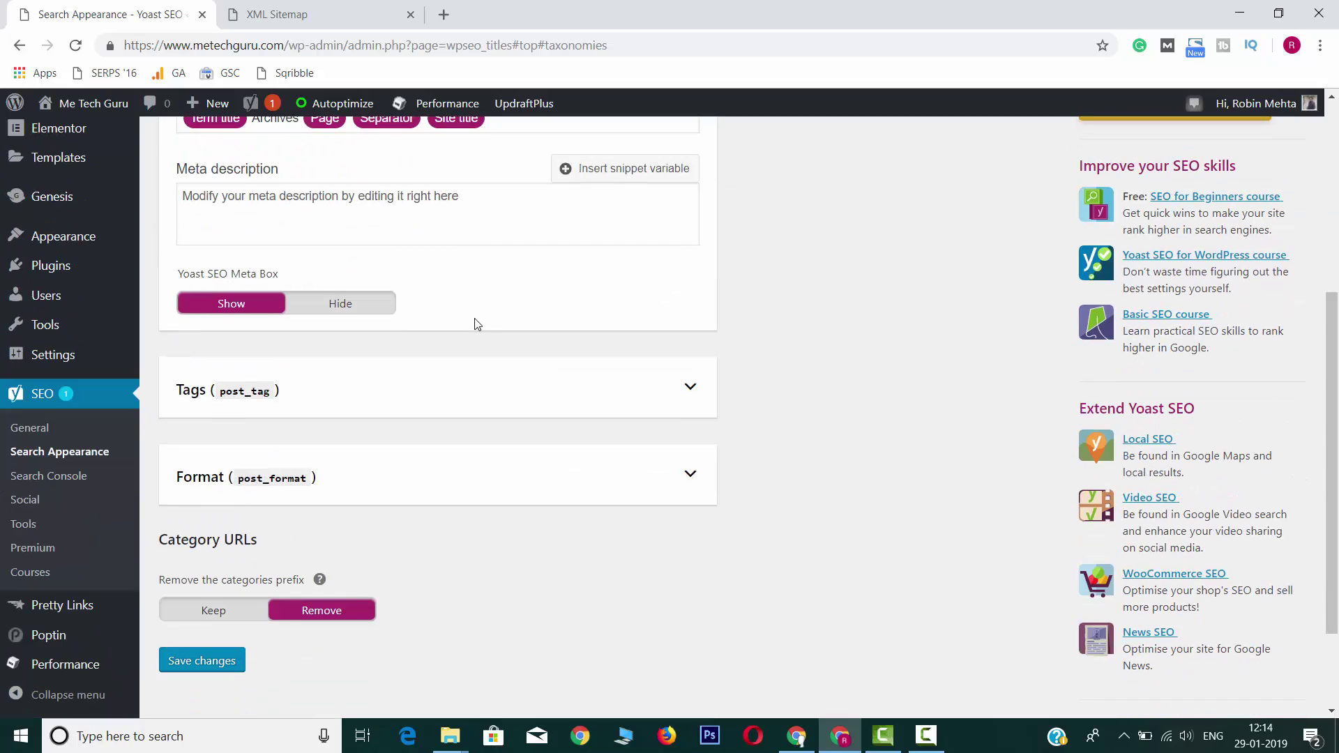
{"action": "left_click", "coordinate": [483, 398]}
{"action": "scroll", "coordinate": [488, 391], "scroll_direction": "up", "scroll_amount": 3}
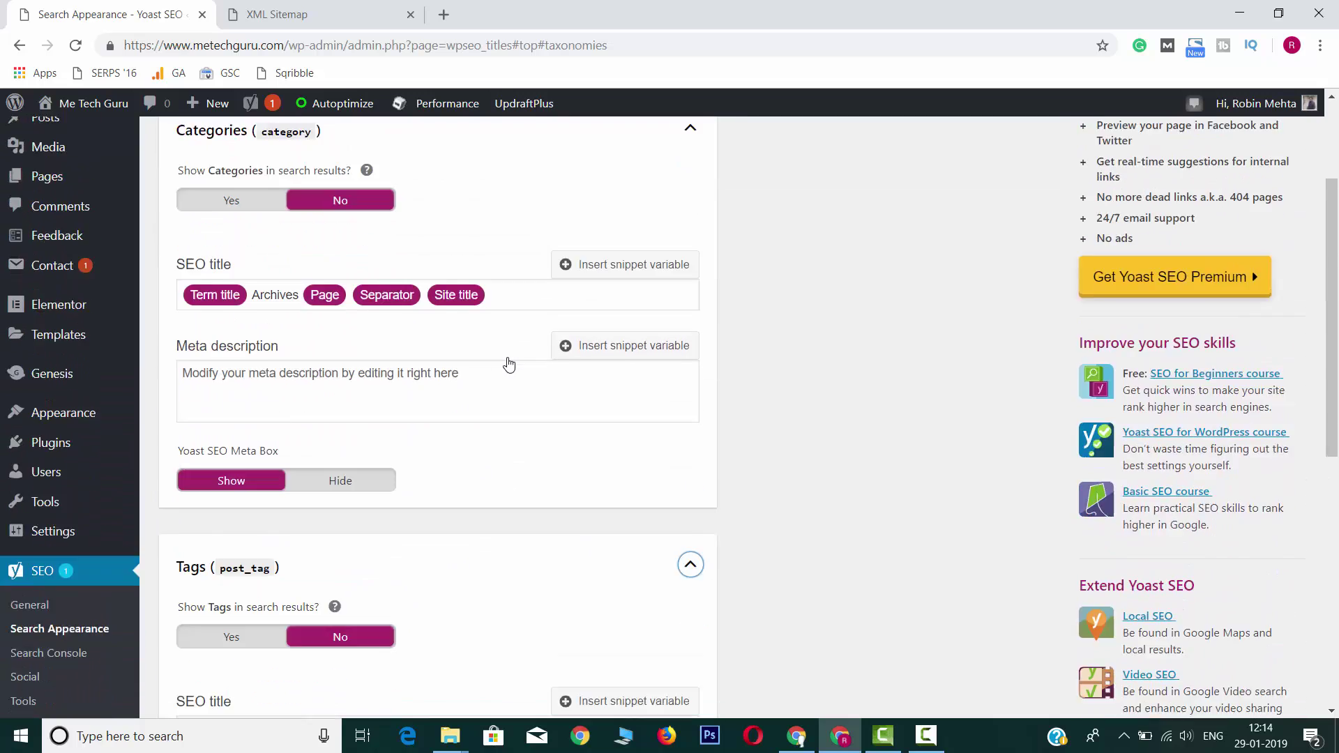
{"action": "scroll", "coordinate": [508, 363], "scroll_direction": "down", "scroll_amount": 3}
- Examine the Show Categories in search results setting in the Categories section
{"action": "scroll", "coordinate": [454, 391], "scroll_direction": "up", "scroll_amount": 4}
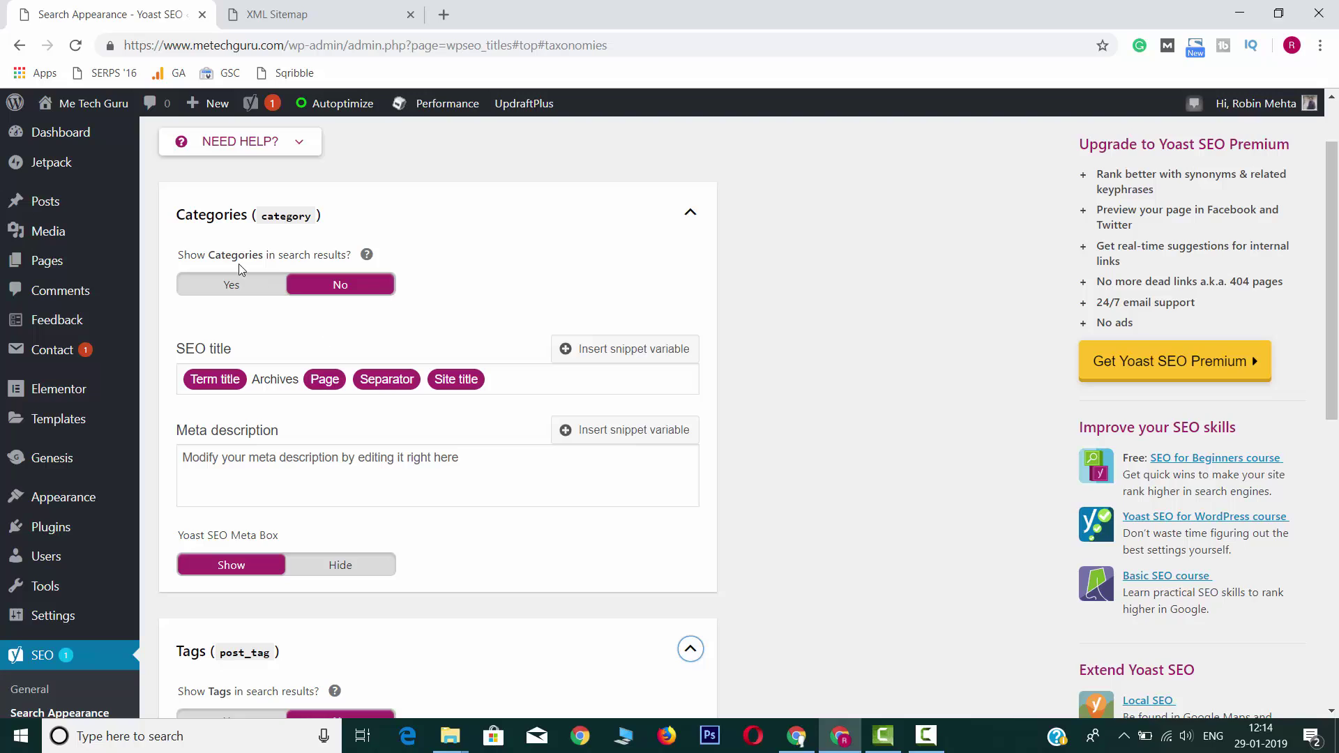
{"action": "left_click_drag", "start_coordinate": [186, 258], "coordinate": [317, 258]}
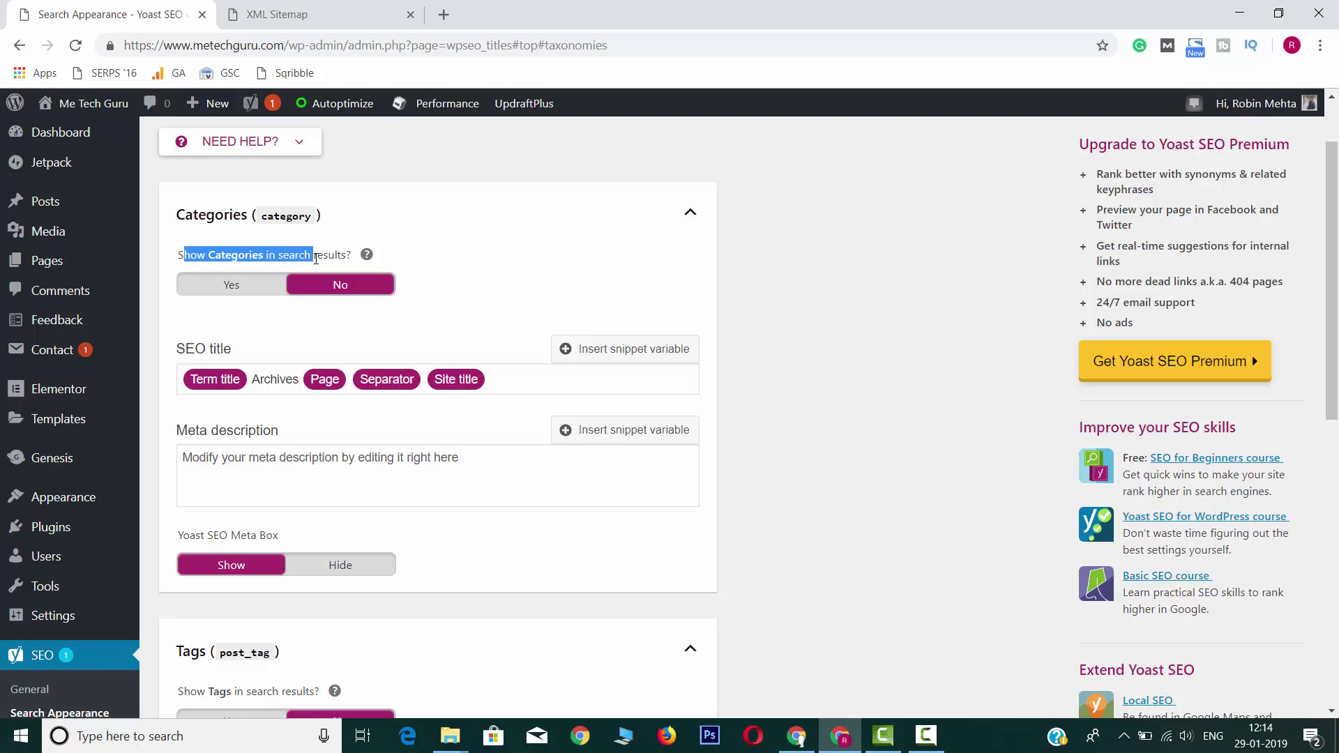
{"action": "left_click", "coordinate": [604, 281]}
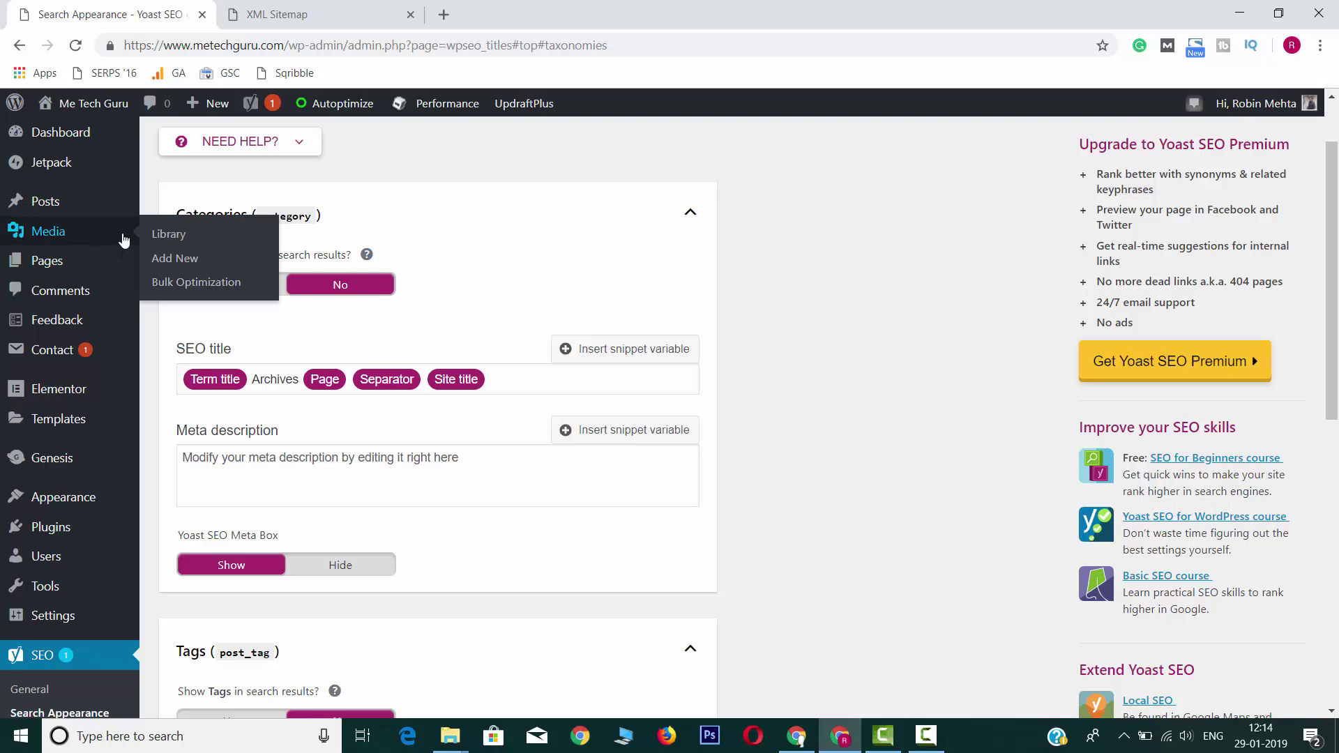
{"action": "left_click_drag", "start_coordinate": [174, 216], "coordinate": [247, 220]}
{"action": "scroll", "coordinate": [244, 324], "scroll_direction": "up", "scroll_amount": 2}
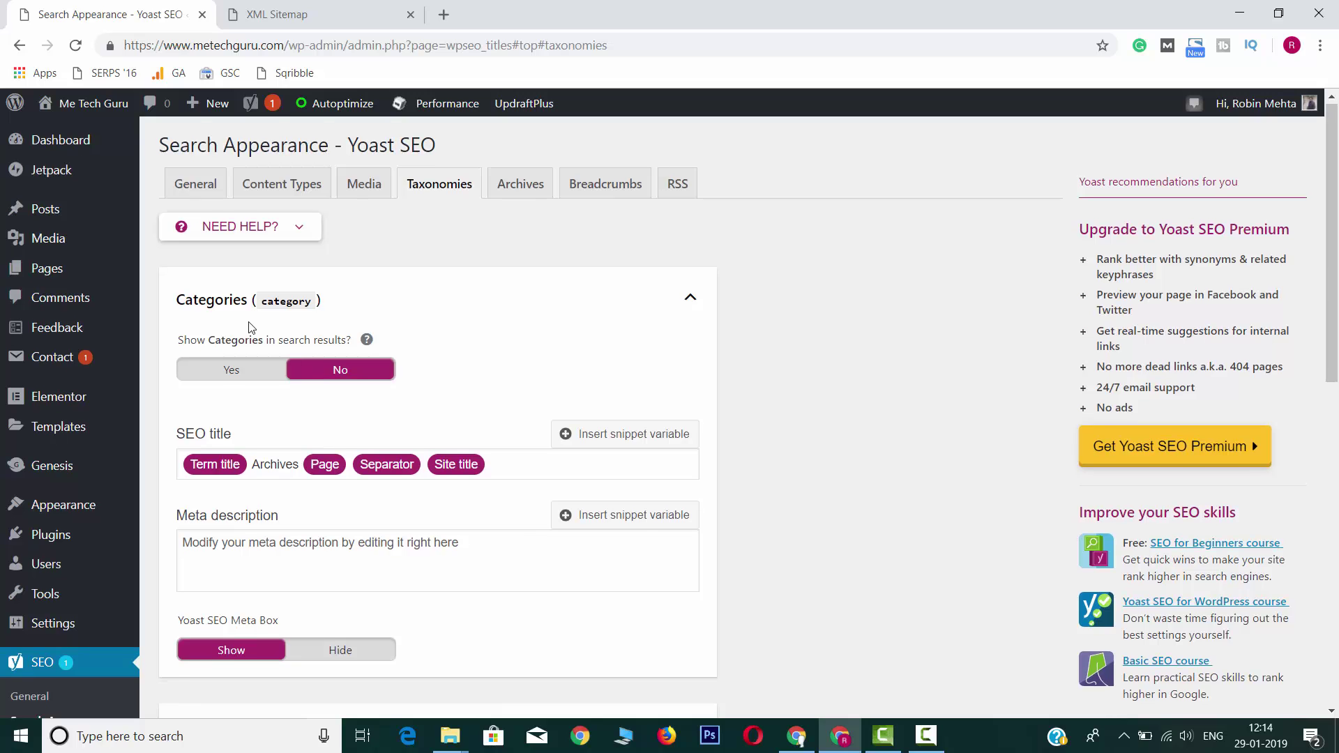
{"action": "scroll", "coordinate": [261, 313], "scroll_direction": "down", "scroll_amount": 1}
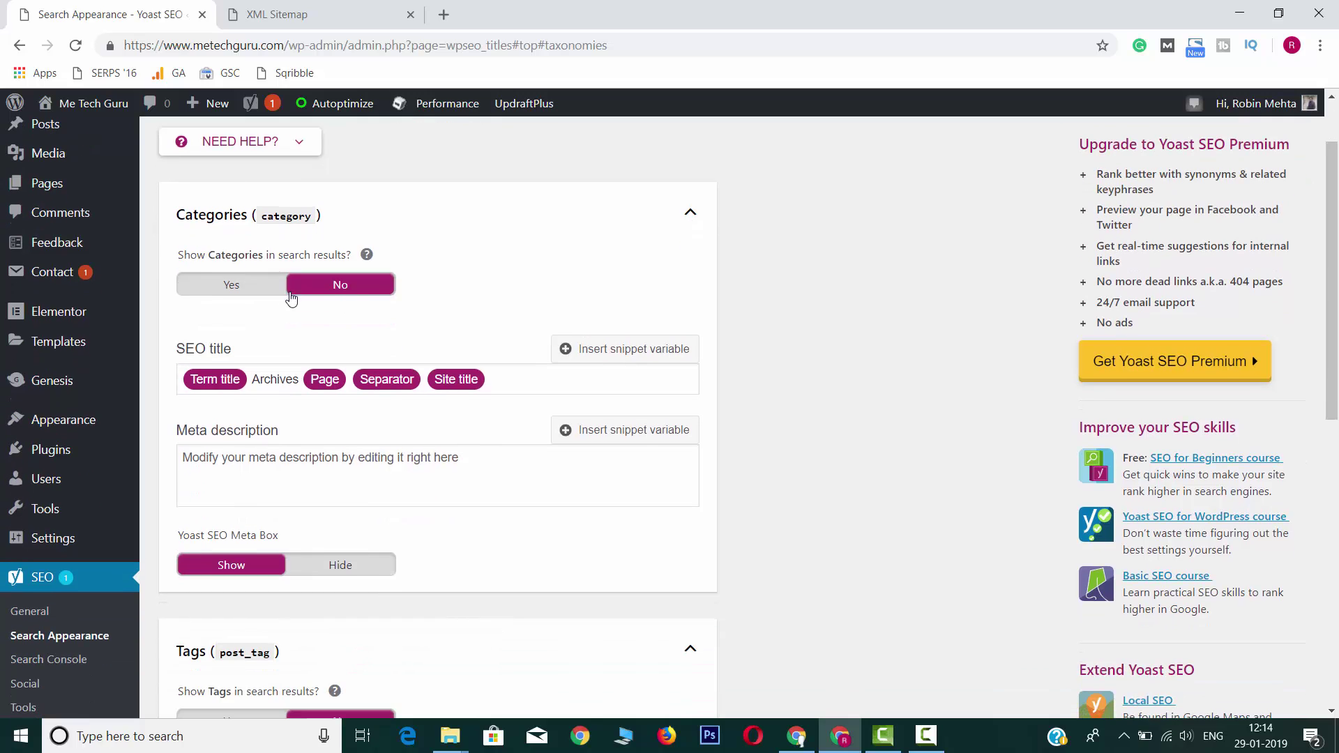
- Examine the Tags section of the taxonomies and compare its search results setting with the one for Categories
{"action": "scroll", "coordinate": [470, 307], "scroll_direction": "down", "scroll_amount": 5}
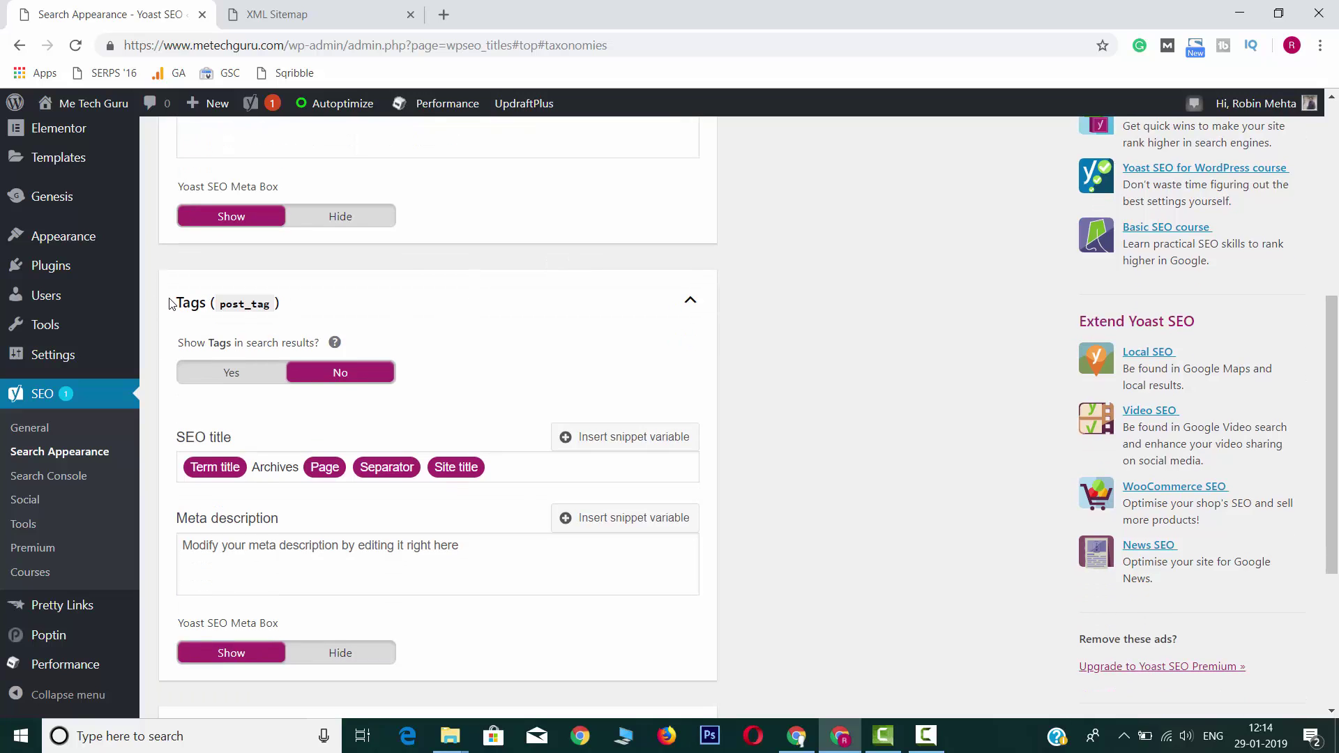
{"action": "left_click_drag", "start_coordinate": [169, 303], "coordinate": [207, 305]}
{"action": "scroll", "coordinate": [511, 382], "scroll_direction": "down", "scroll_amount": 1}
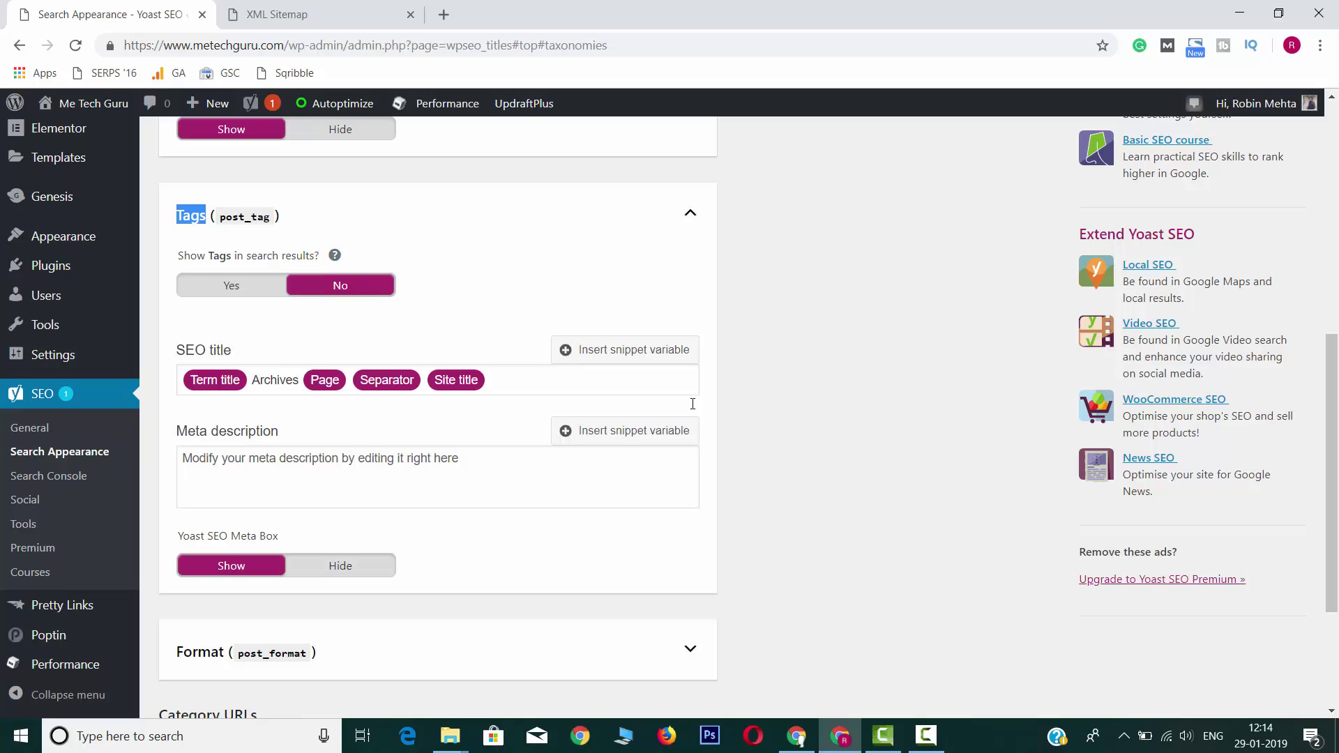
{"action": "scroll", "coordinate": [750, 417], "scroll_direction": "up", "scroll_amount": 8}
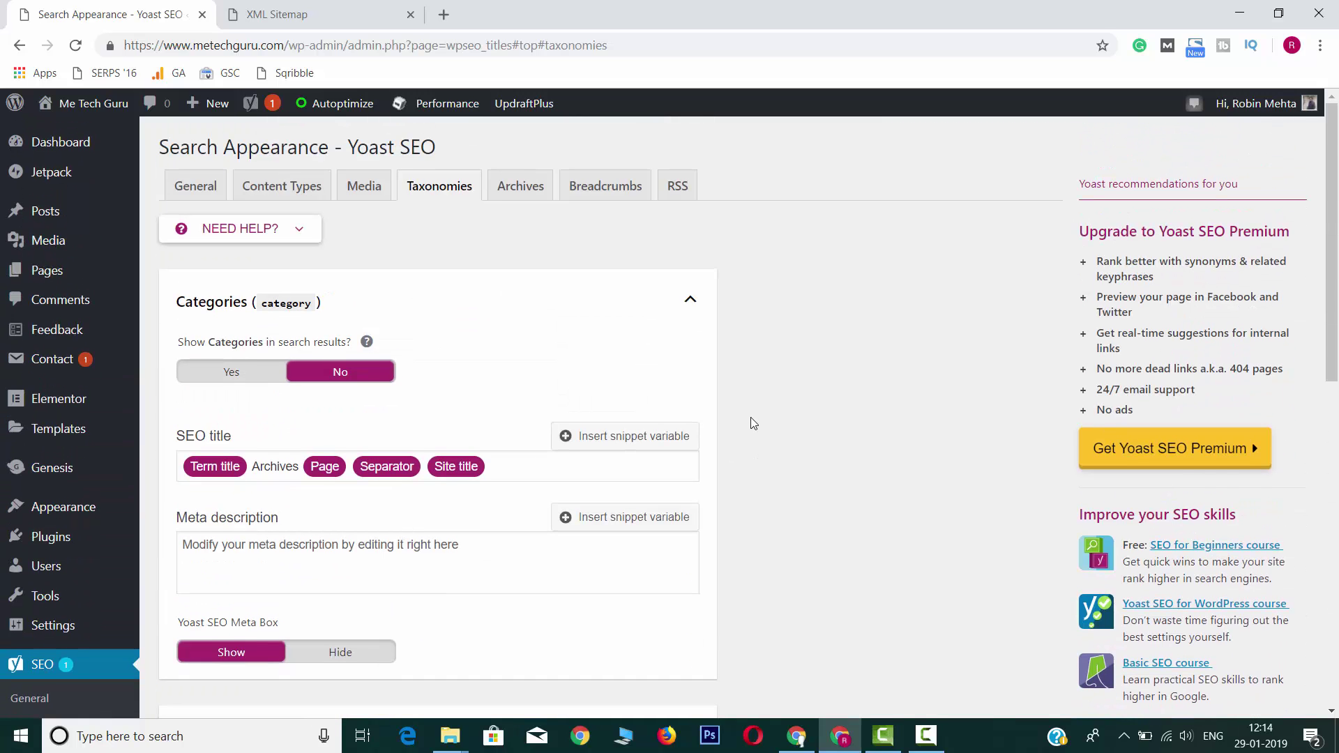
{"action": "scroll", "coordinate": [750, 417], "scroll_direction": "down", "scroll_amount": 6}
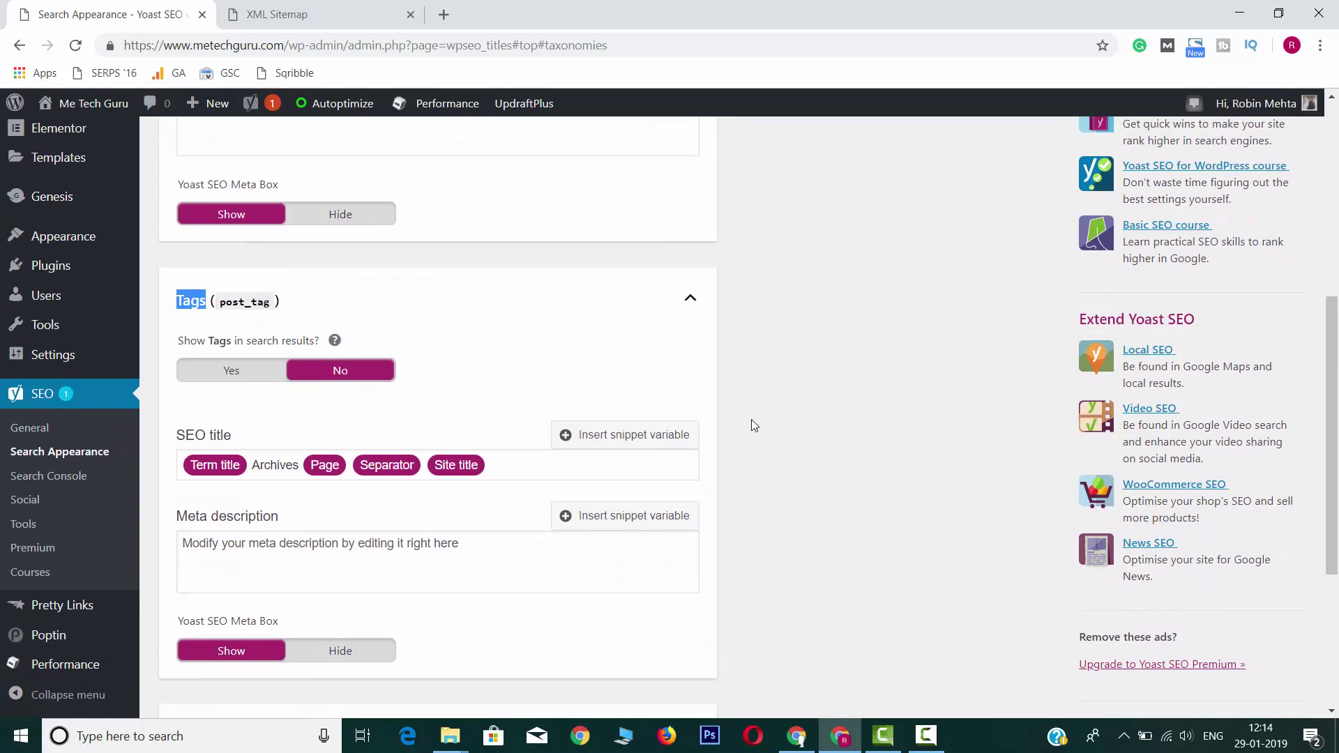
{"action": "scroll", "coordinate": [751, 425], "scroll_direction": "down", "scroll_amount": 3}
{"action": "scroll", "coordinate": [751, 425], "scroll_direction": "up", "scroll_amount": 5}
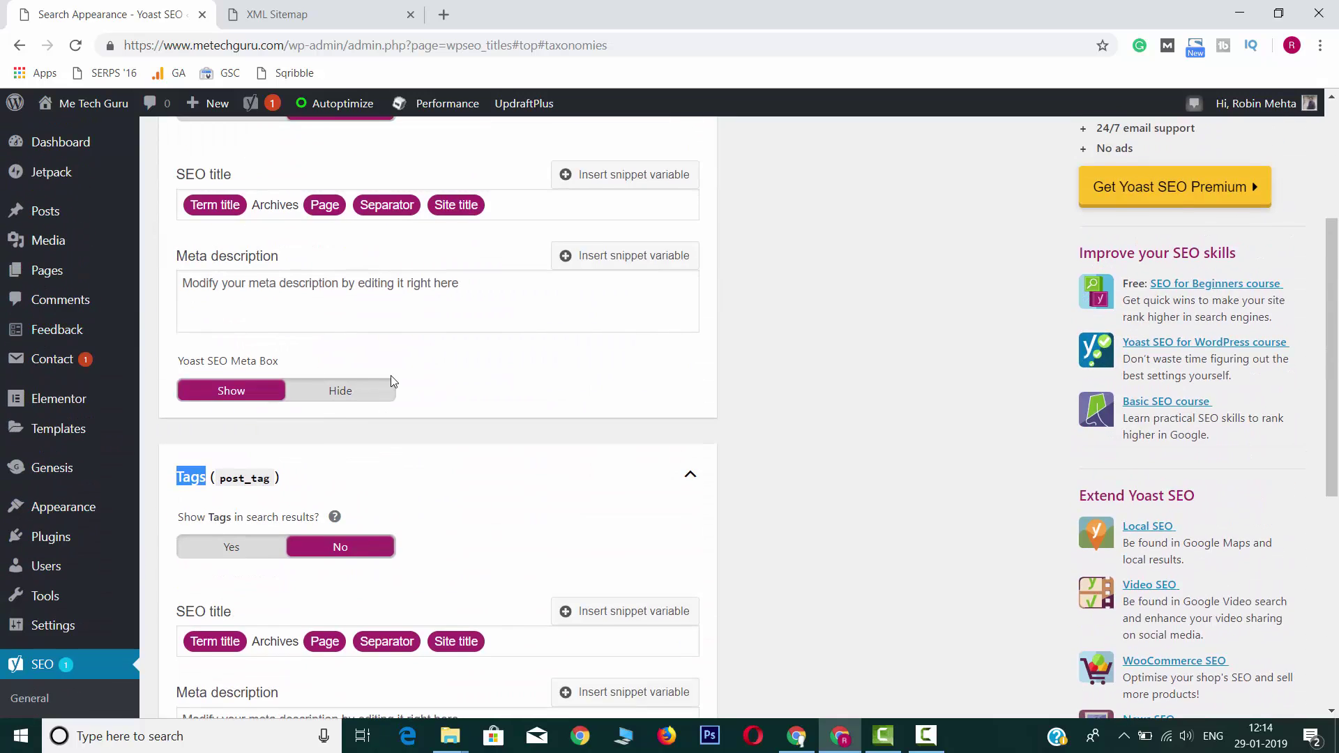
{"action": "scroll", "coordinate": [391, 381], "scroll_direction": "up", "scroll_amount": 3}
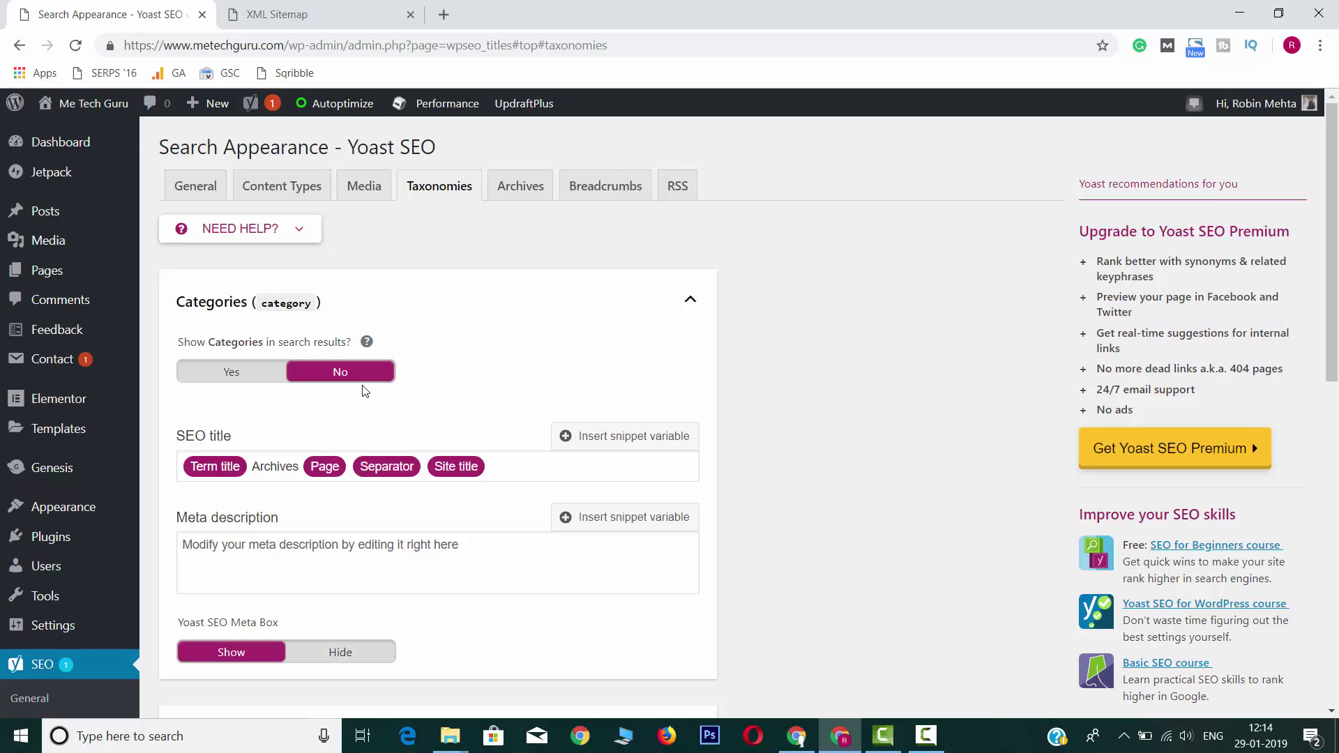
- Review the Categories and Tags sections of the taxonomies, including their search results and SEO meta box settings
{"action": "scroll", "coordinate": [367, 388], "scroll_direction": "down", "scroll_amount": 5}
{"action": "scroll", "coordinate": [389, 463], "scroll_direction": "up", "scroll_amount": 5}
{"action": "scroll", "coordinate": [452, 356], "scroll_direction": "down", "scroll_amount": 10}
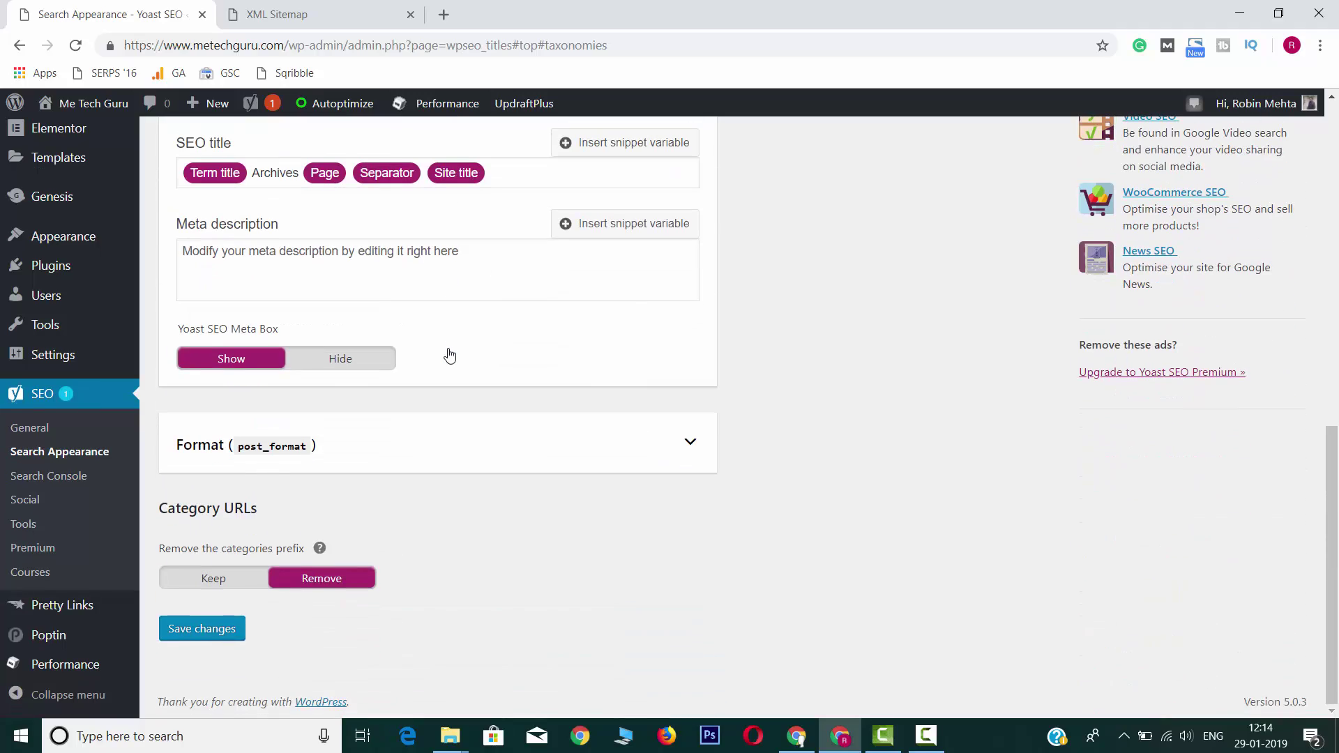
{"action": "scroll", "coordinate": [450, 356], "scroll_direction": "up", "scroll_amount": 10}
{"action": "scroll", "coordinate": [447, 351], "scroll_direction": "down", "scroll_amount": 6}
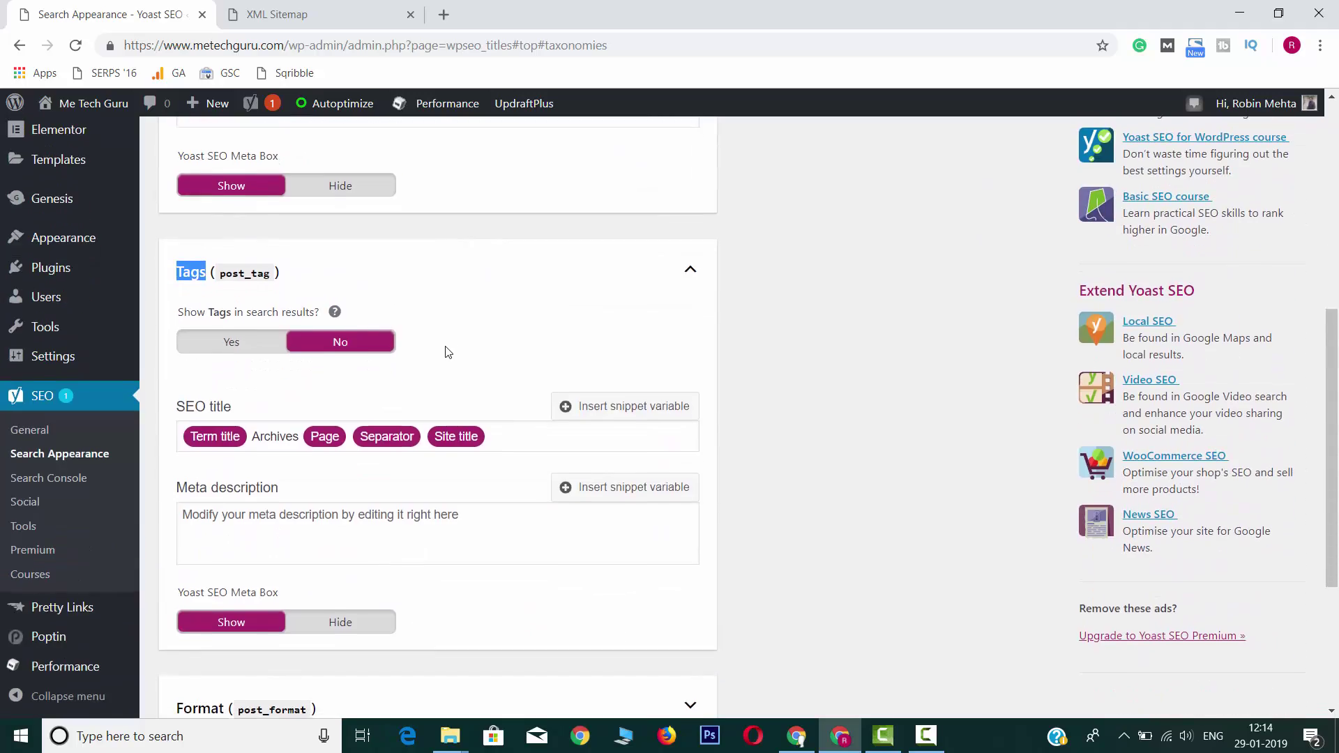
{"action": "scroll", "coordinate": [447, 351], "scroll_direction": "up", "scroll_amount": 5}
{"action": "scroll", "coordinate": [447, 351], "scroll_direction": "down", "scroll_amount": 9}
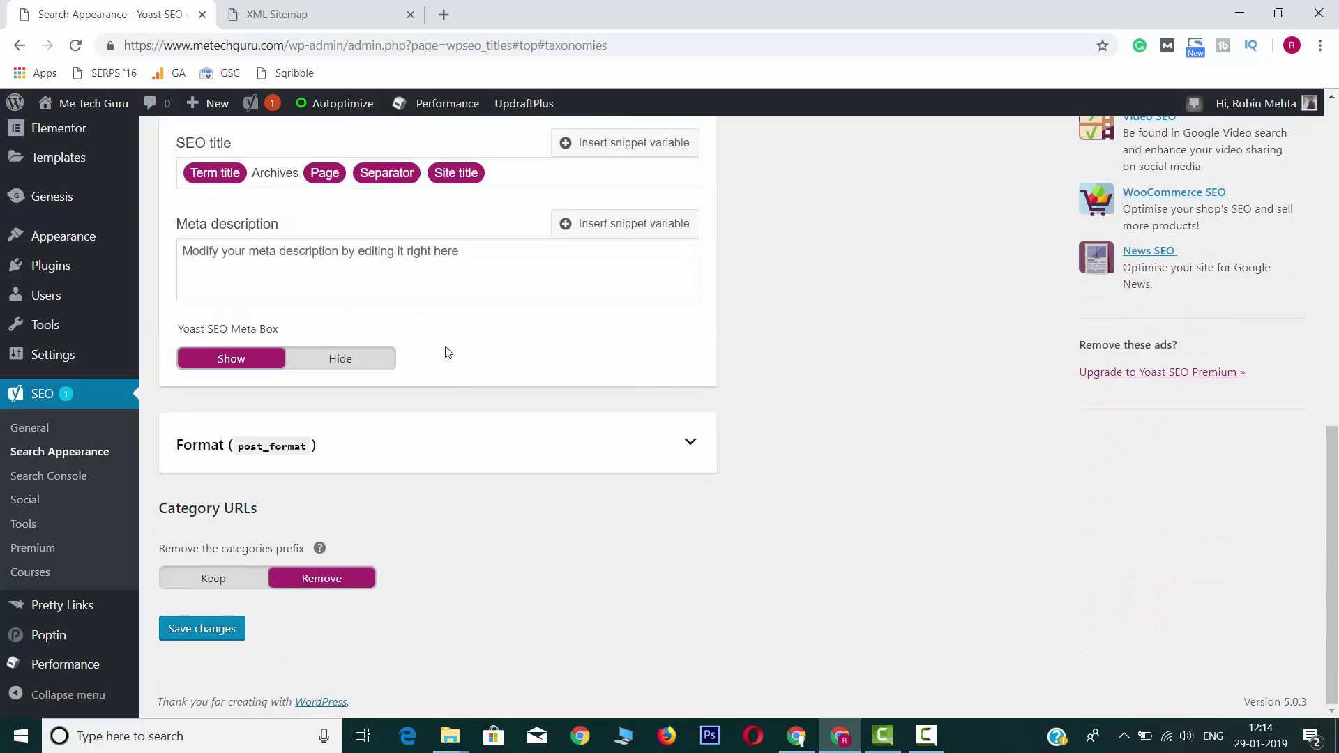
- Expand the Format section of the taxonomies and examine its archives and search results settings
{"action": "left_click", "coordinate": [503, 444]}
{"action": "scroll", "coordinate": [530, 445], "scroll_direction": "down", "scroll_amount": 2}
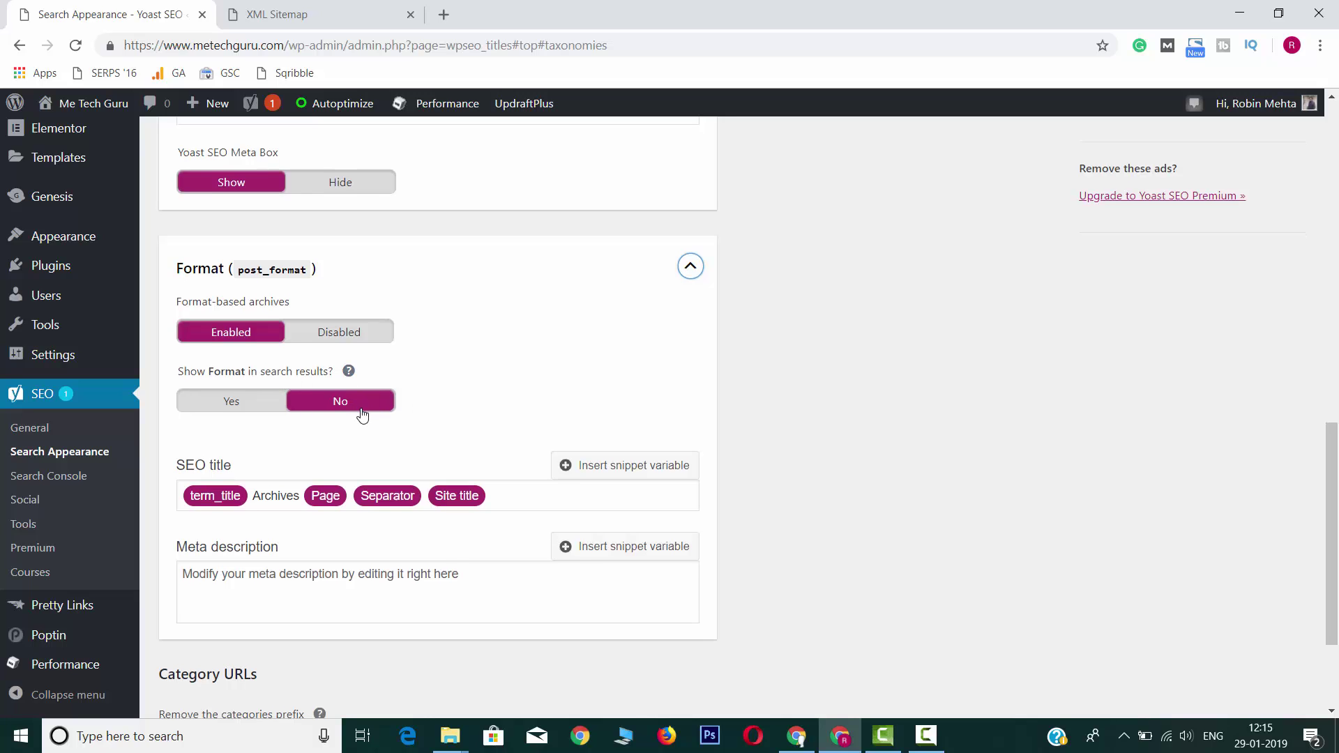
{"action": "scroll", "coordinate": [361, 412], "scroll_direction": "down", "scroll_amount": 3}
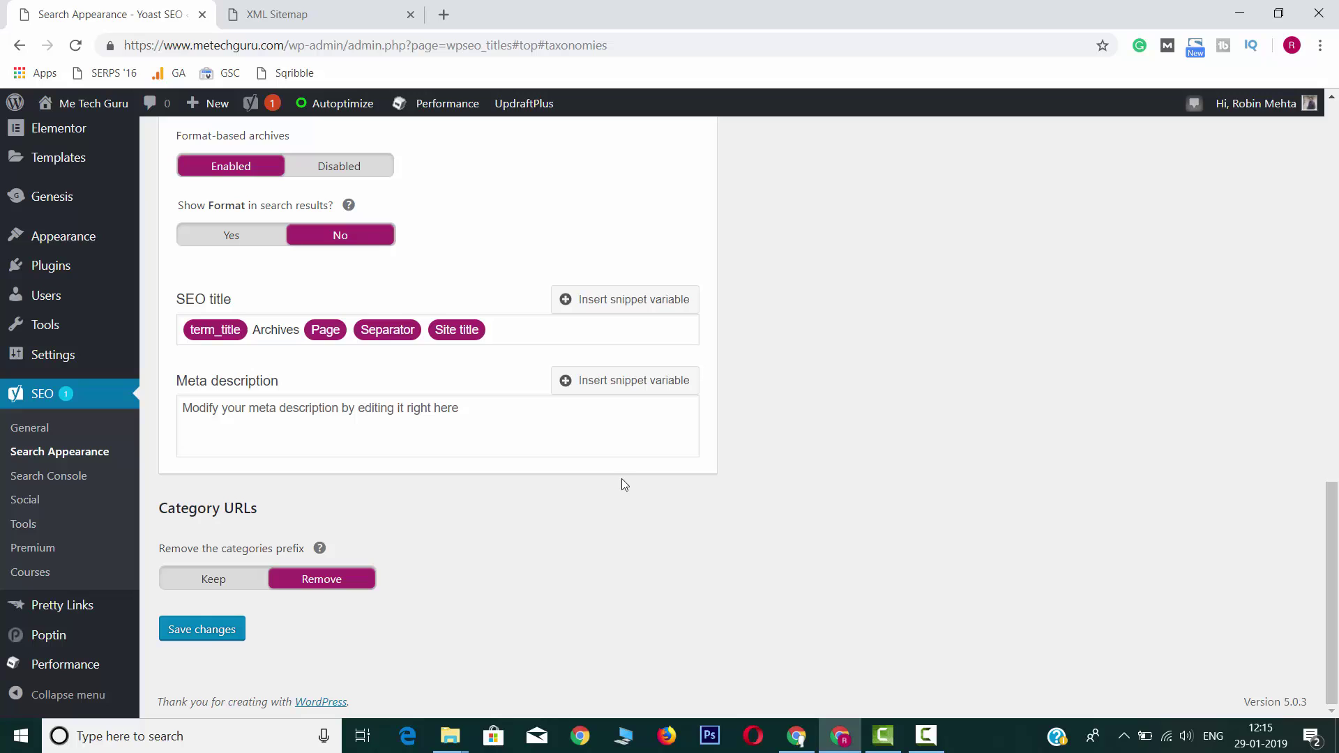
- Read the help text for removing the categories prefix under Category URLs and save the taxonomy settings
{"action": "left_click_drag", "start_coordinate": [158, 513], "coordinate": [287, 513]}
{"action": "left_click", "coordinate": [433, 533]}
{"action": "left_click_drag", "start_coordinate": [171, 548], "coordinate": [289, 553]}
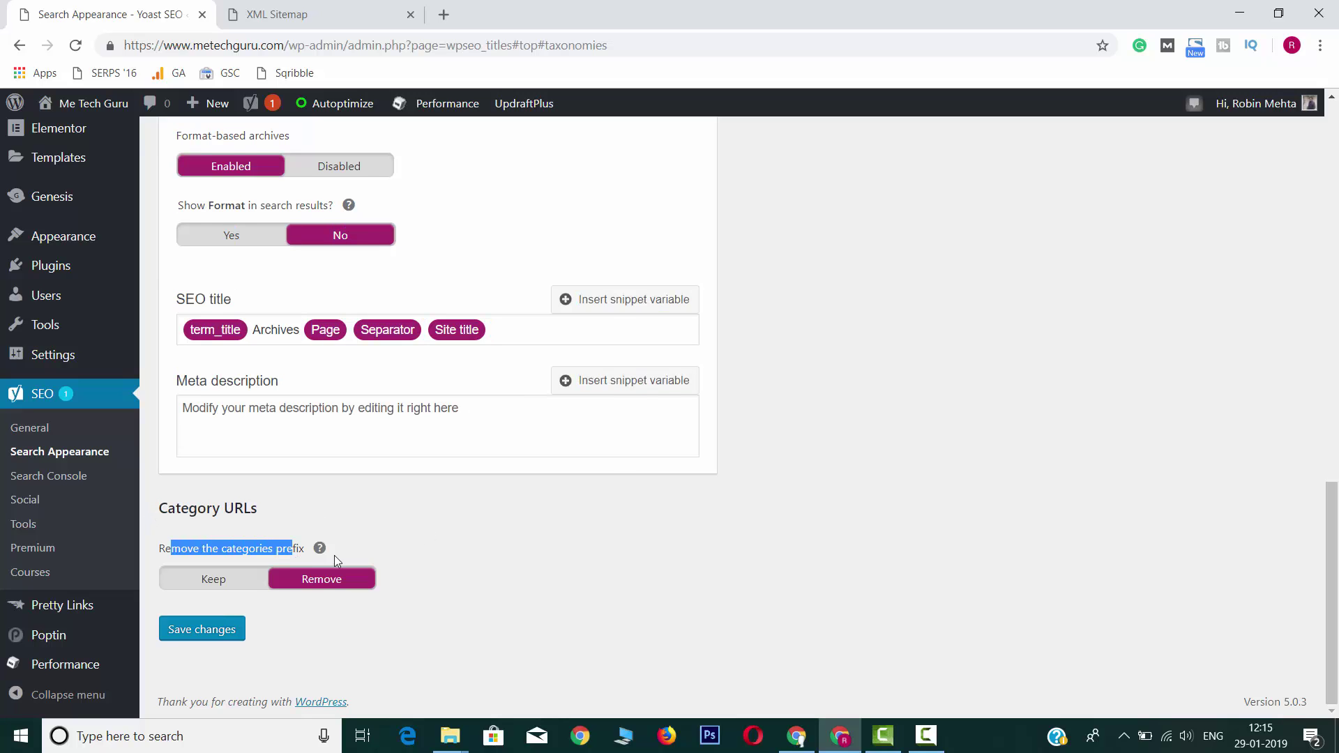
{"action": "left_click", "coordinate": [437, 590]}
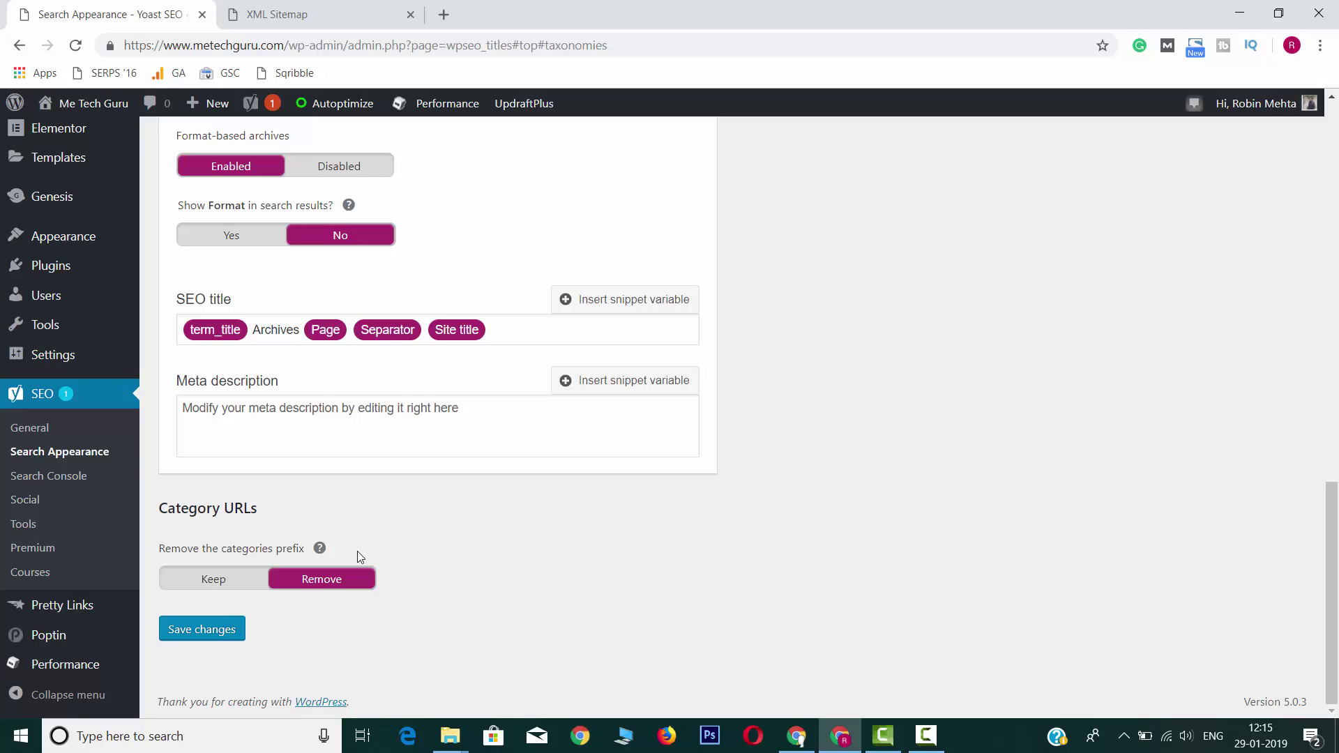
{"action": "left_click", "coordinate": [319, 549]}
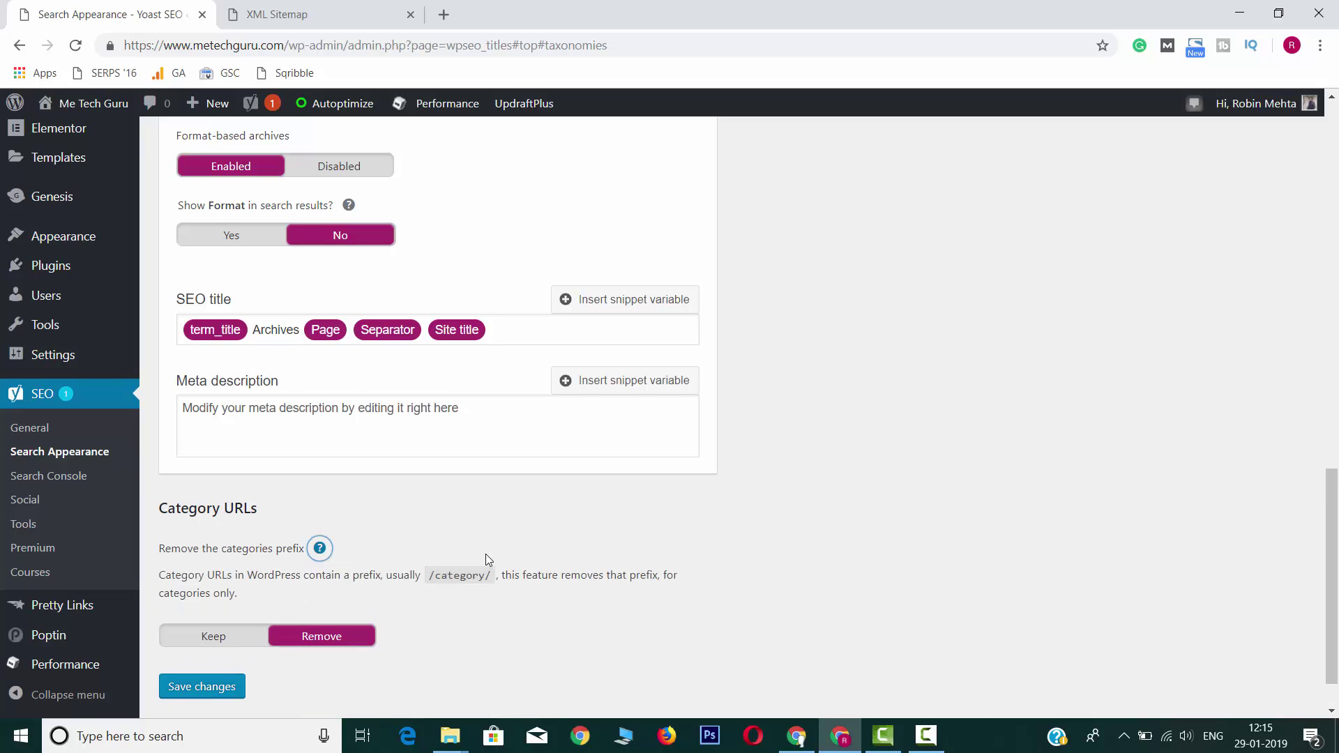
{"action": "left_click_drag", "start_coordinate": [186, 521], "coordinate": [399, 524]}
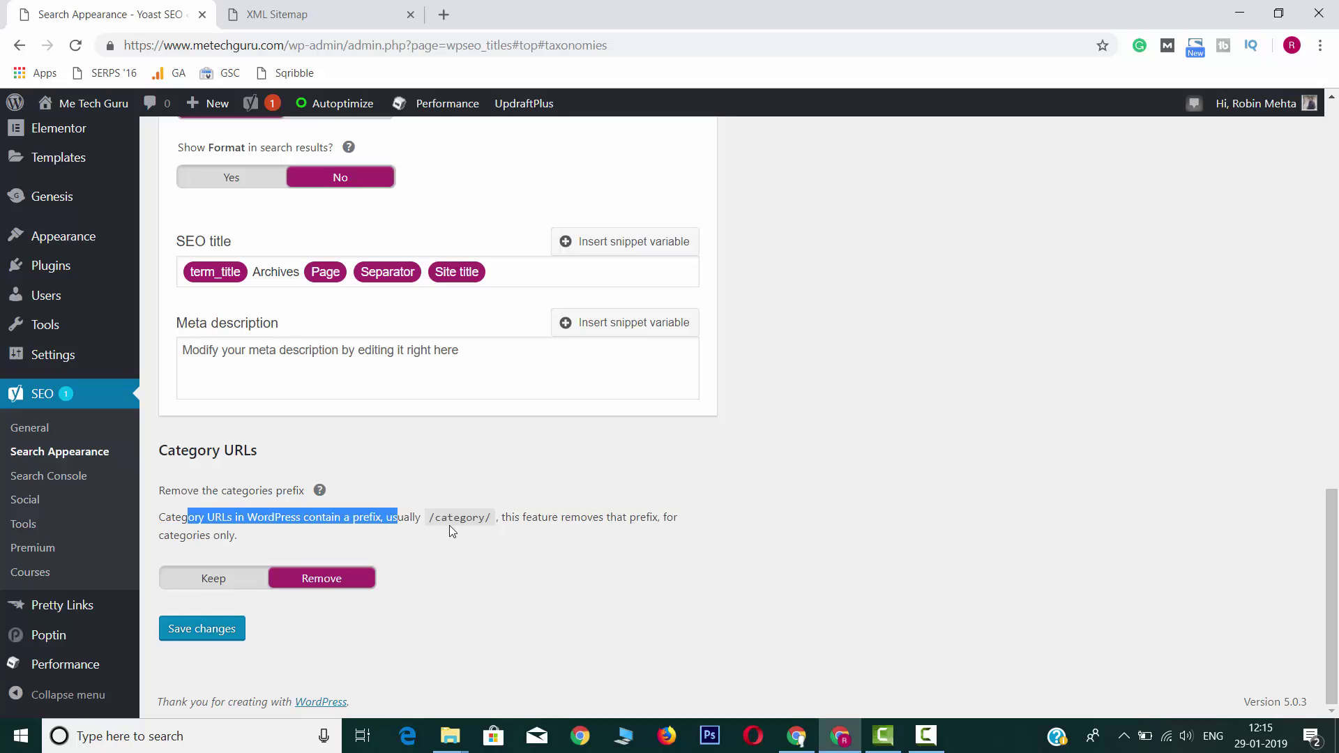
{"action": "left_click_drag", "start_coordinate": [514, 517], "coordinate": [659, 518]}
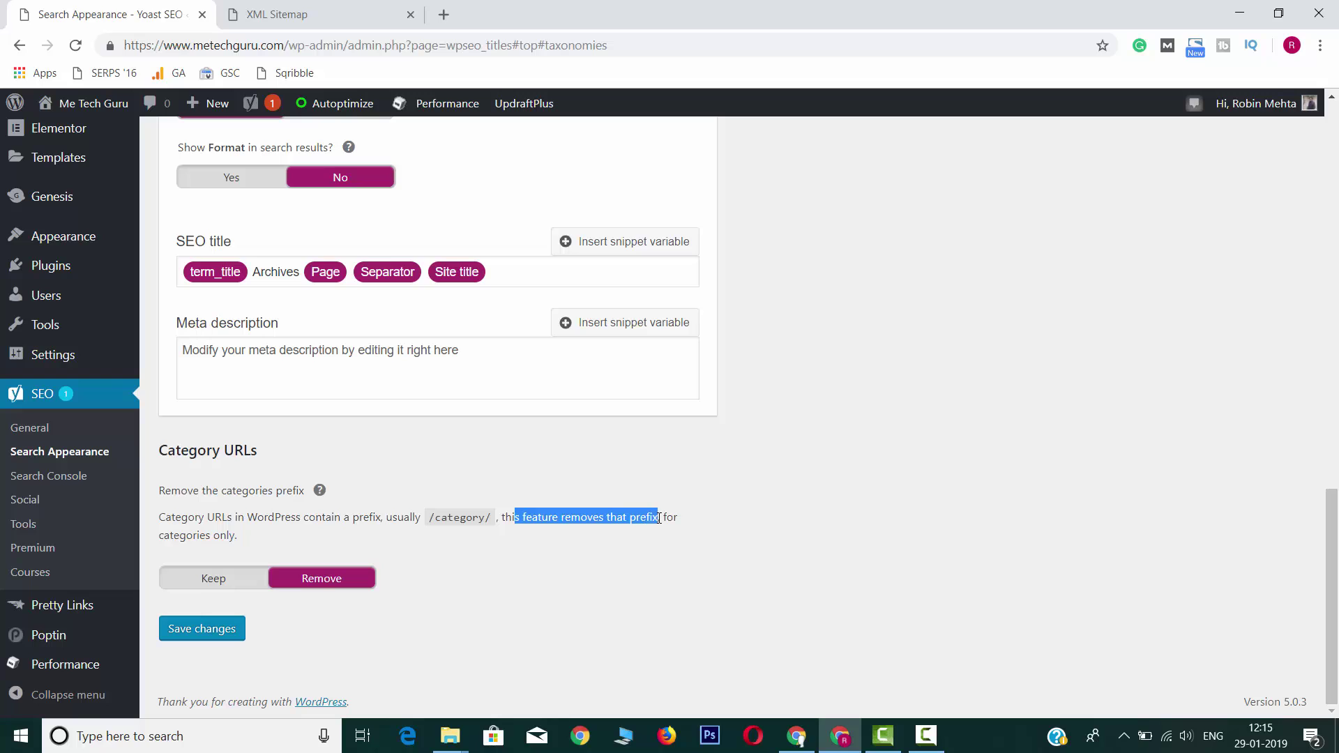
{"action": "left_click_drag", "start_coordinate": [241, 534], "coordinate": [155, 524]}
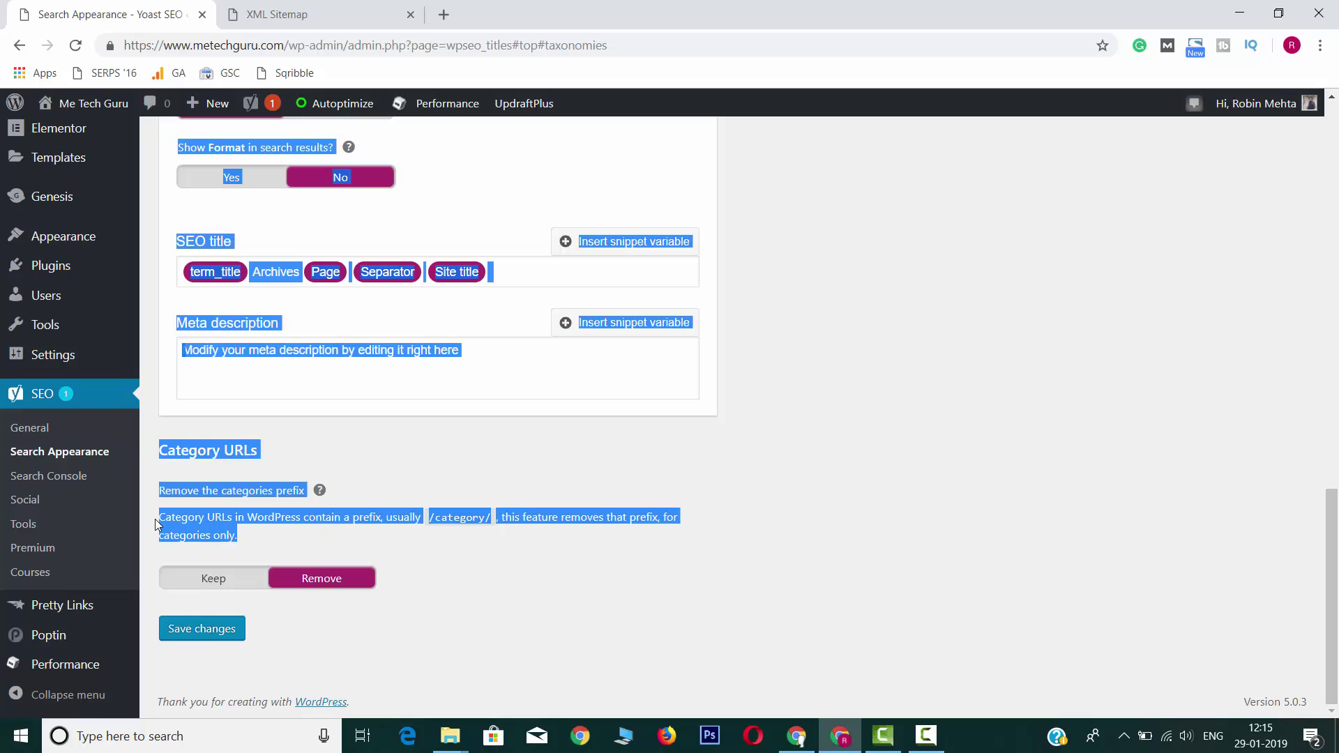
{"action": "left_click", "coordinate": [533, 562]}
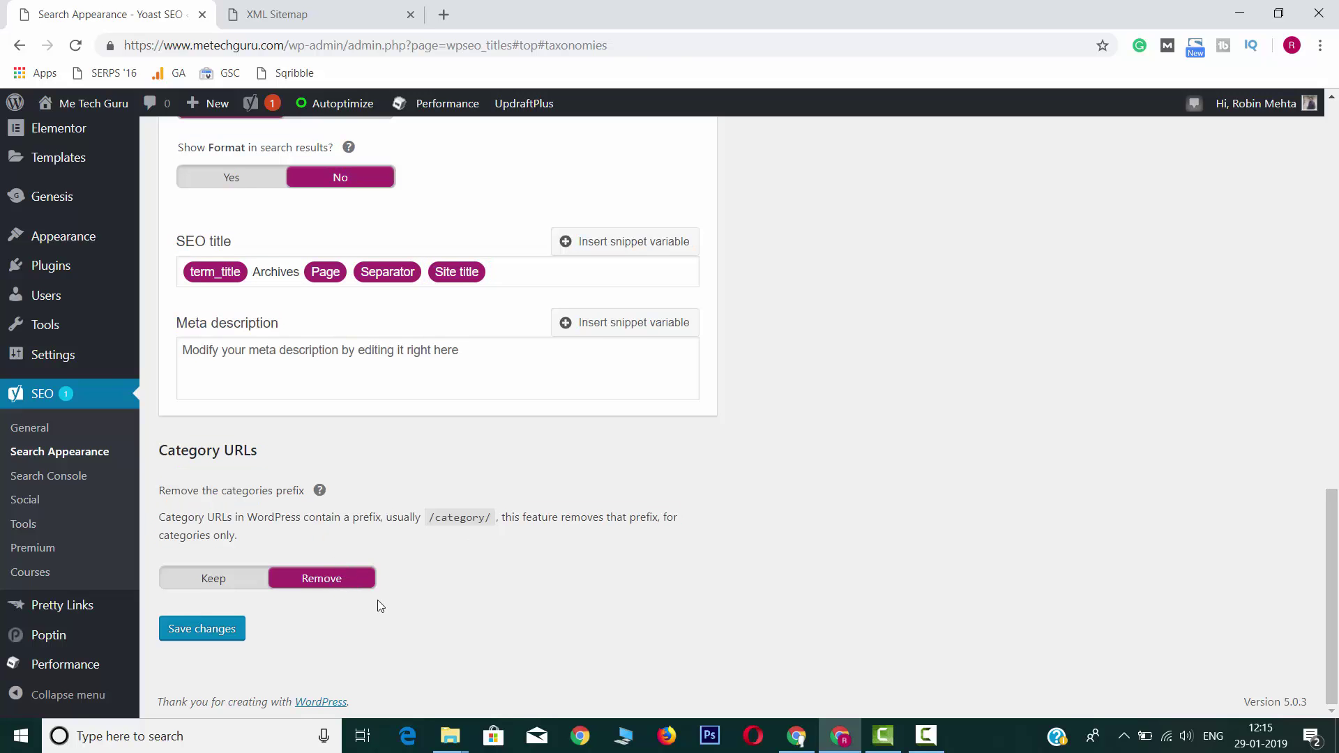
{"action": "left_click", "coordinate": [232, 629]}
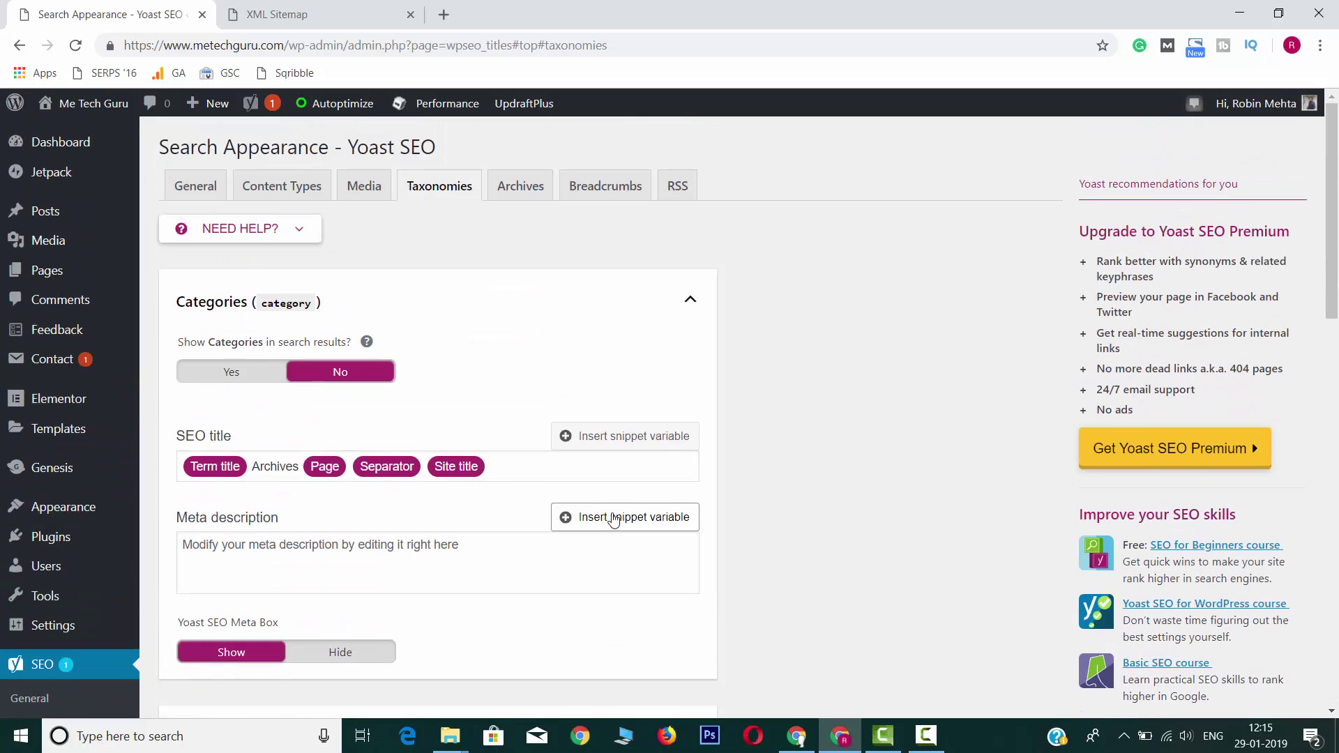
- Open the Archives settings of Search Appearance and examine the author archives and date archives options
{"action": "left_click", "coordinate": [523, 186]}
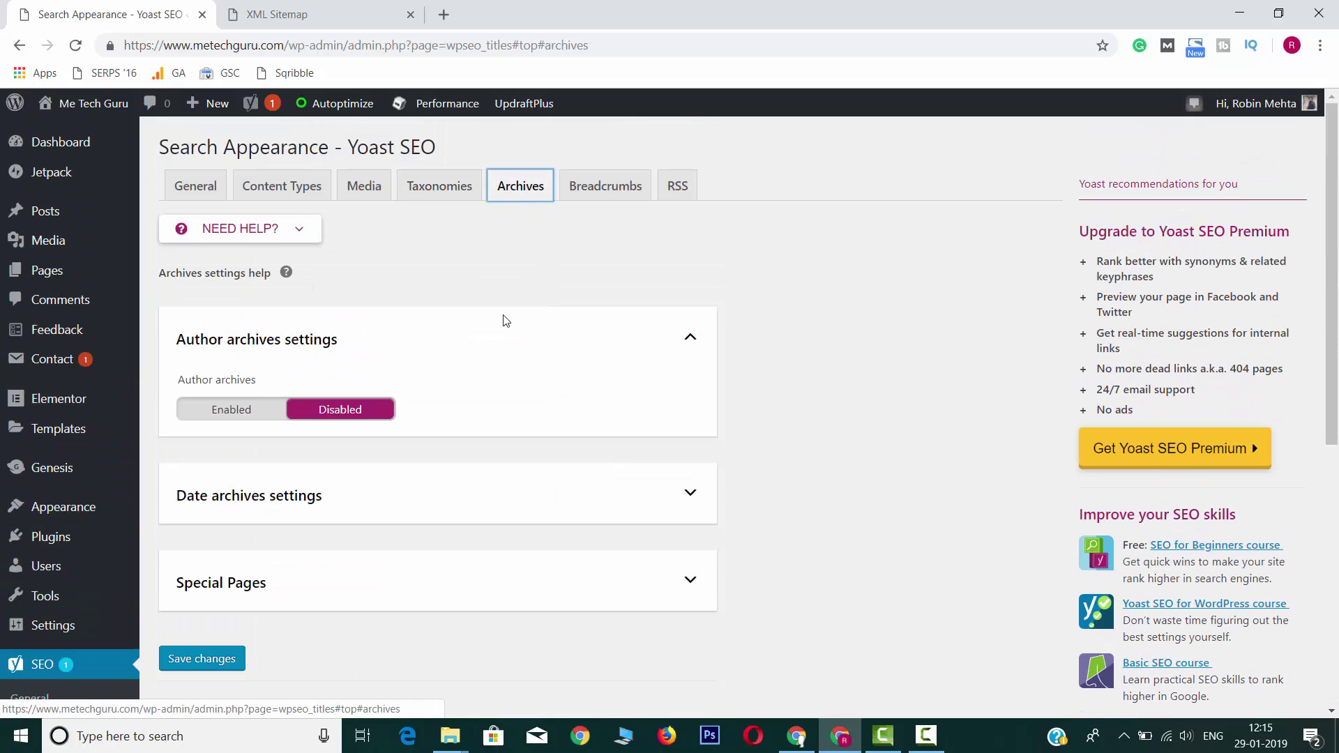
{"action": "scroll", "coordinate": [506, 321], "scroll_direction": "down", "scroll_amount": 1}
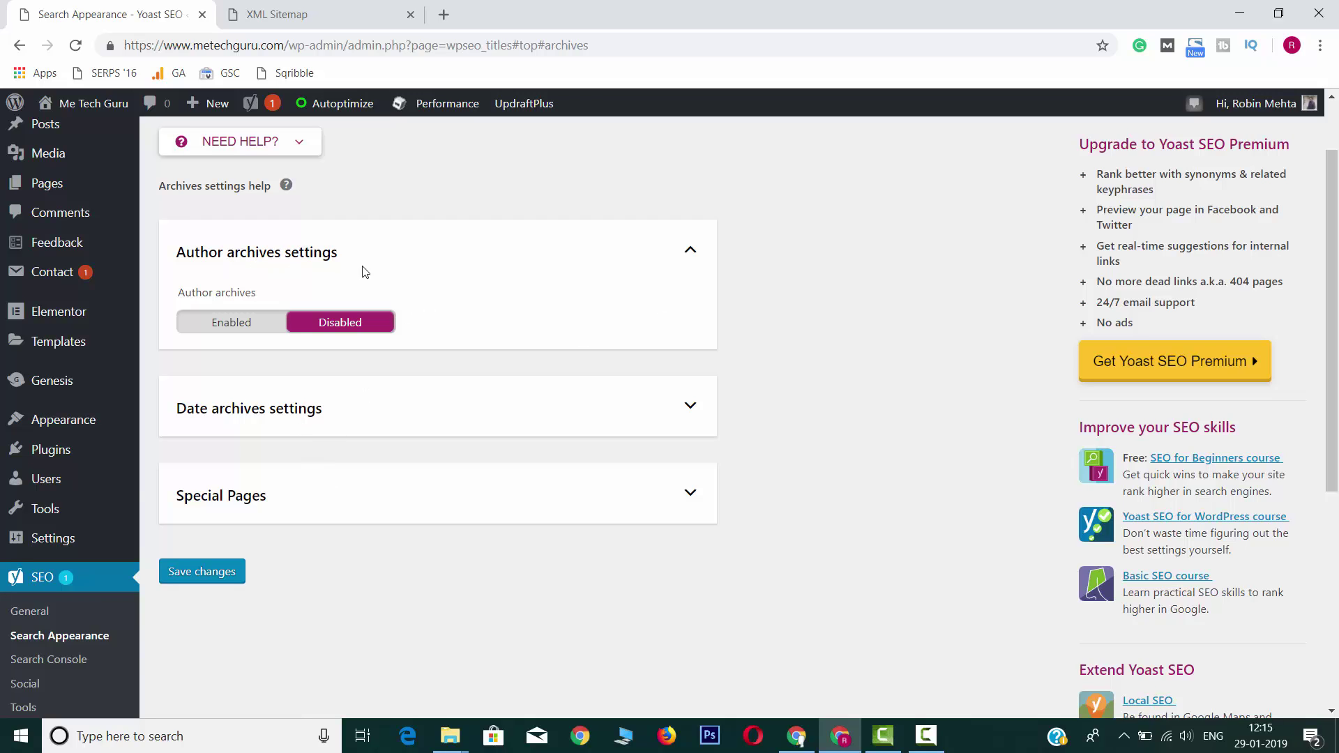
{"action": "left_click", "coordinate": [178, 255]}
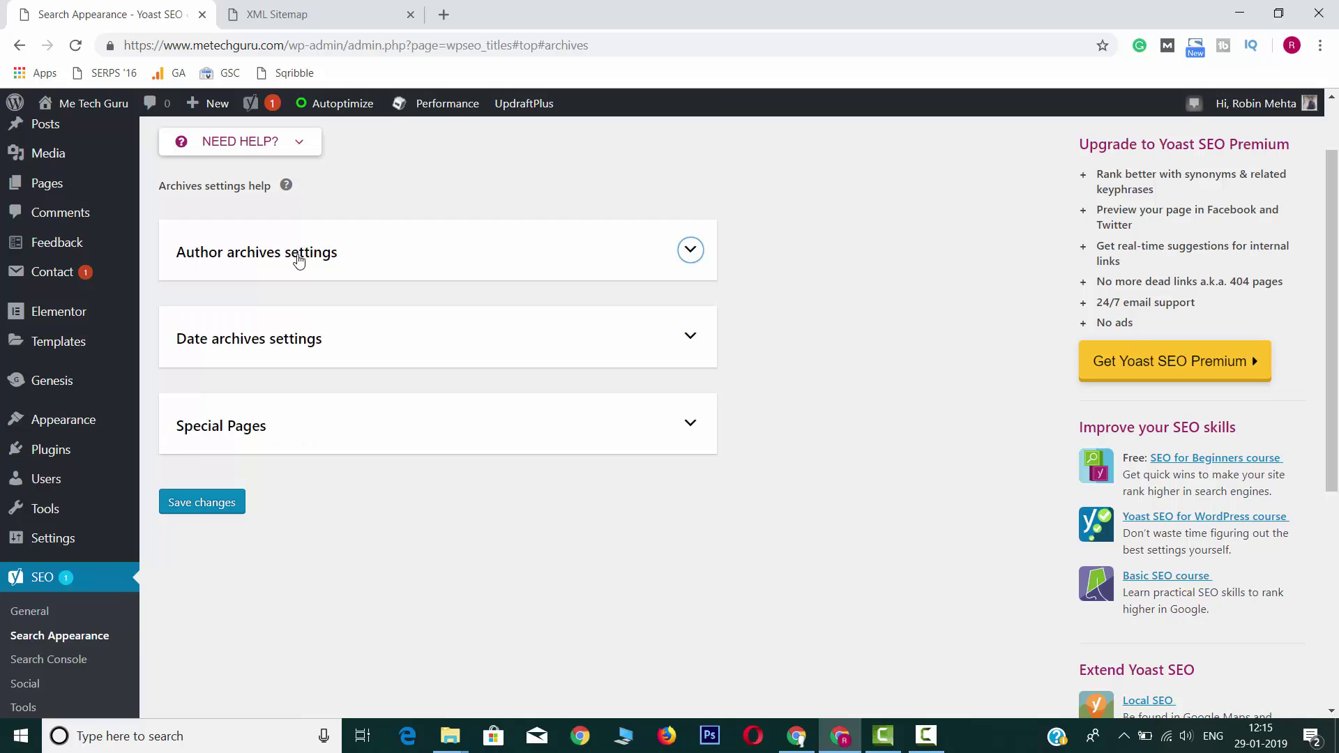
{"action": "left_click", "coordinate": [370, 263]}
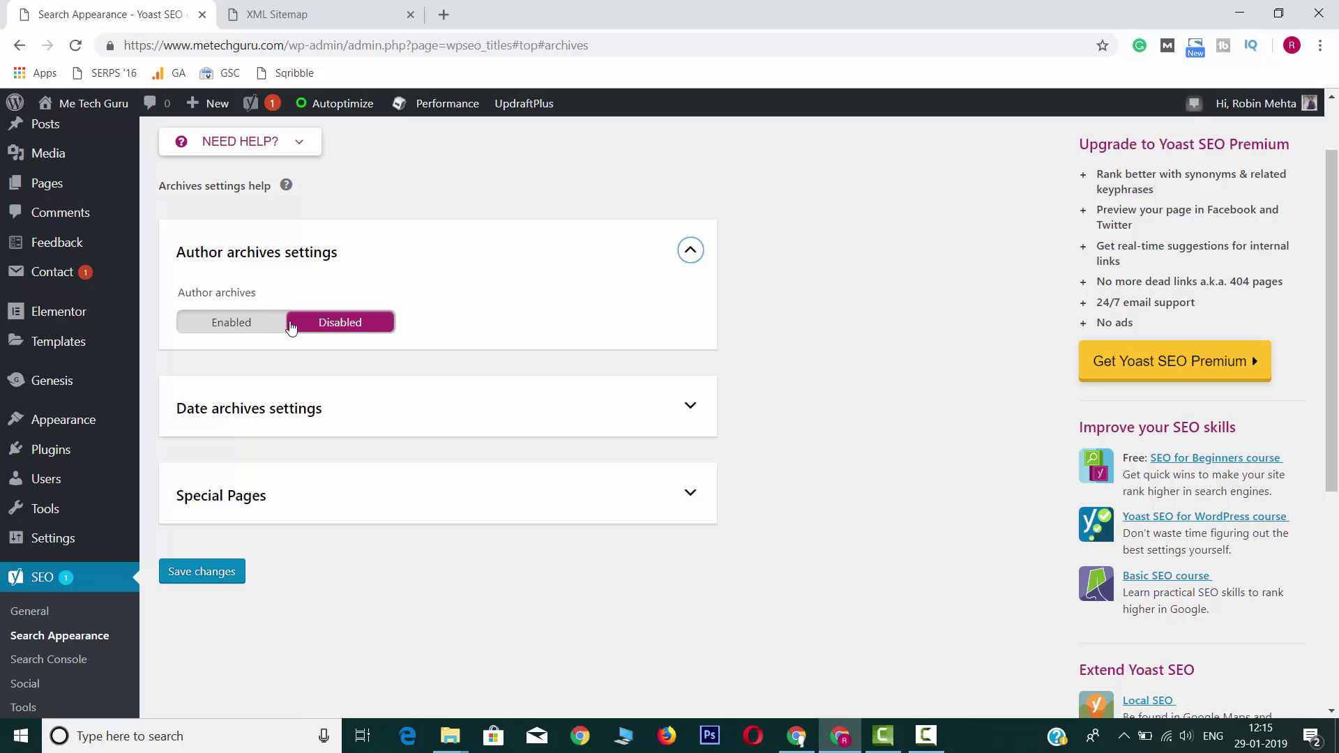
{"action": "left_click", "coordinate": [373, 404]}
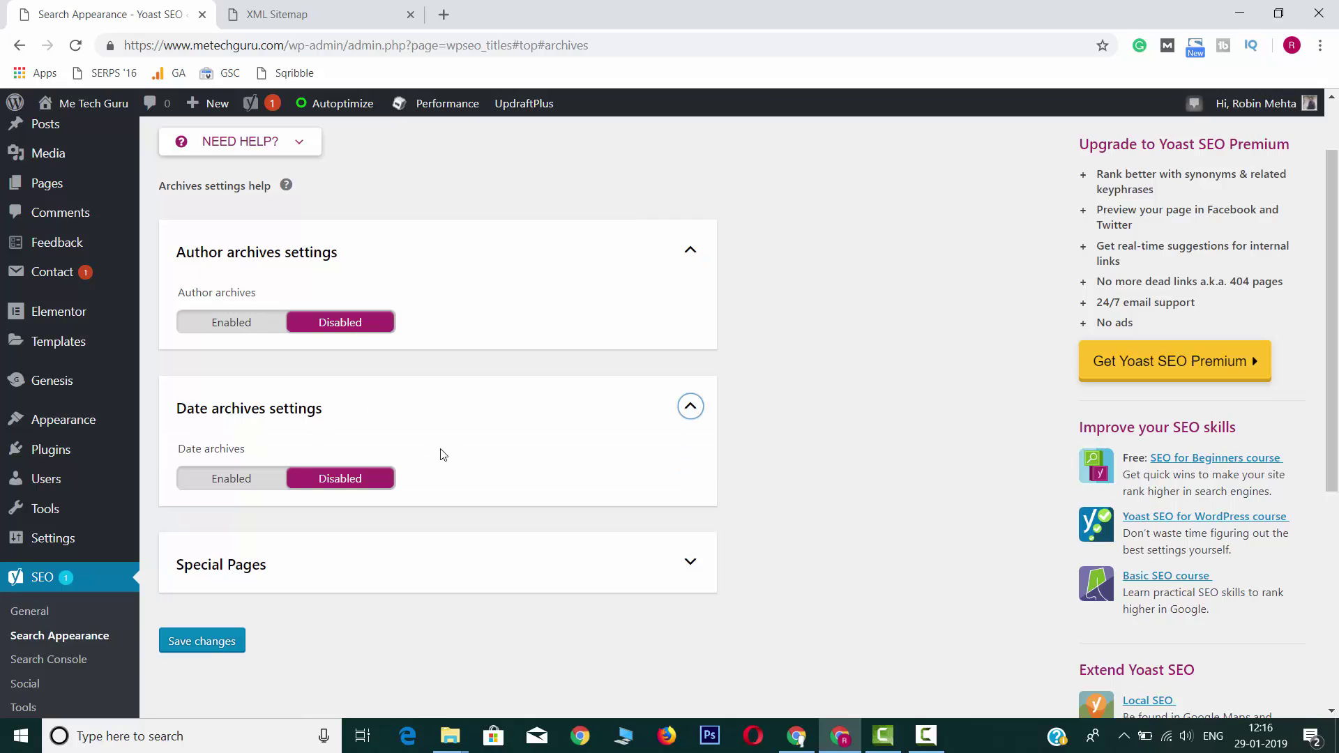
{"action": "scroll", "coordinate": [440, 454], "scroll_direction": "down", "scroll_amount": 2}
{"action": "scroll", "coordinate": [440, 456], "scroll_direction": "up", "scroll_amount": 3}
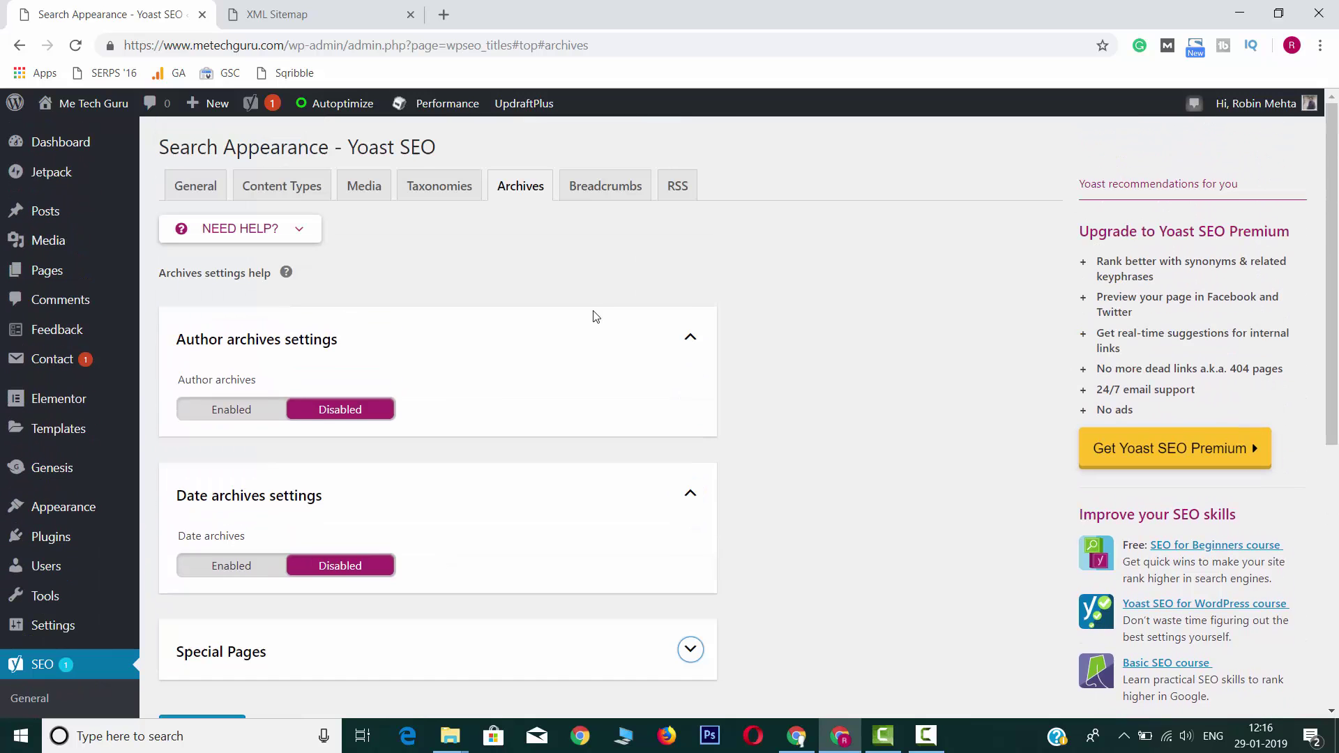
- View the Breadcrumbs settings of Search Appearance, check the RSS feed settings and return to Breadcrumbs
{"action": "left_click", "coordinate": [606, 186]}
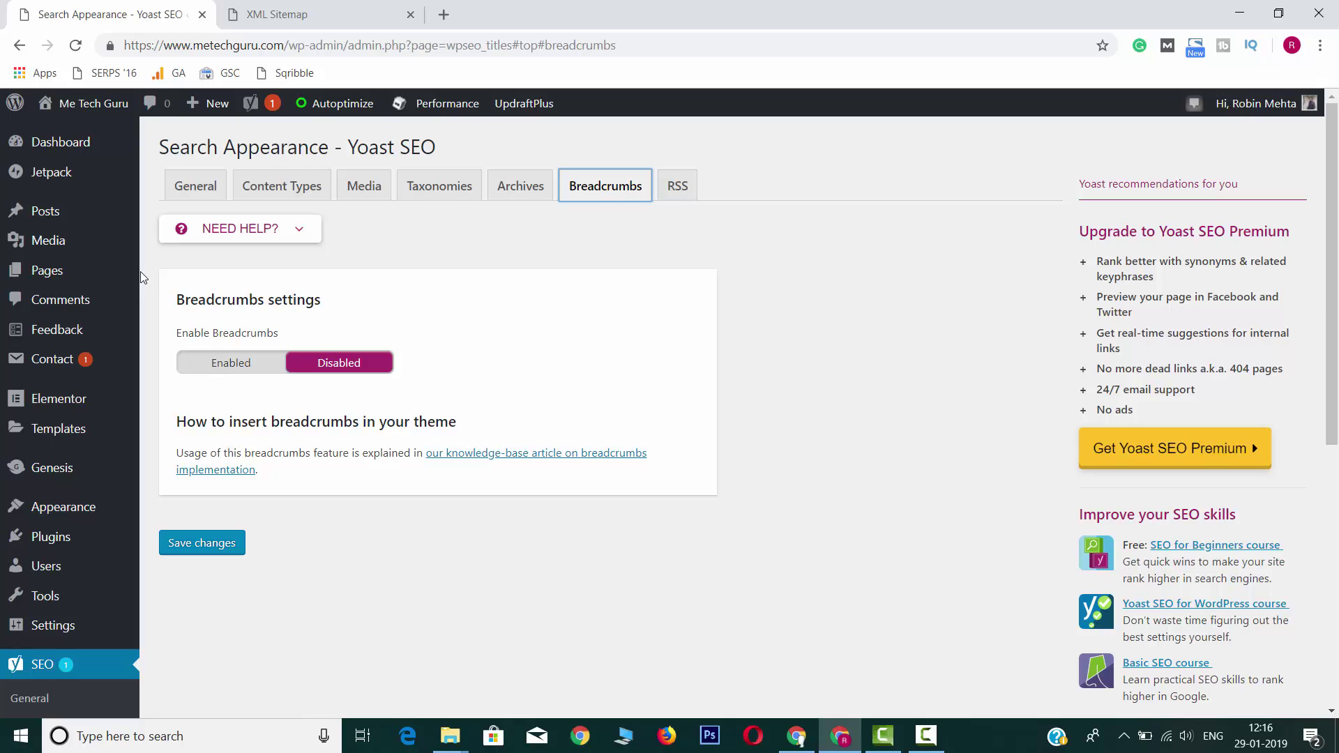
{"action": "left_click", "coordinate": [683, 194]}
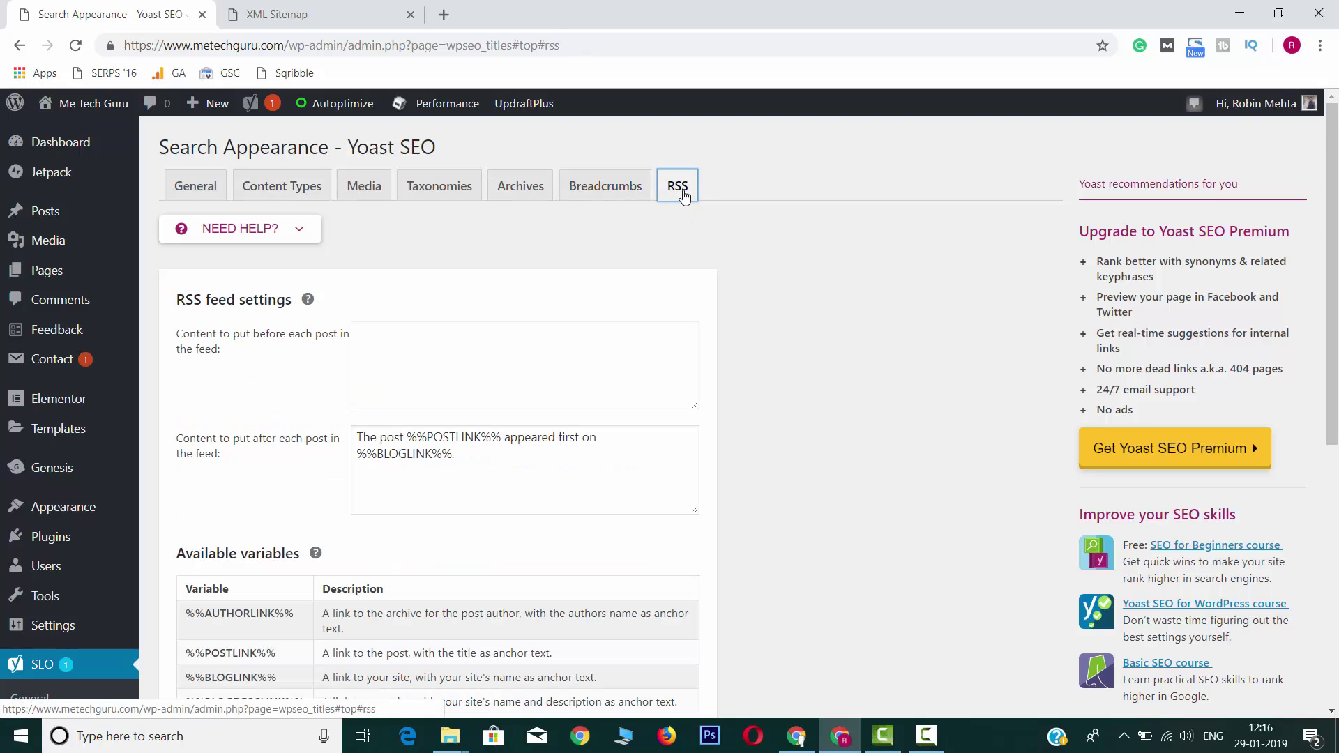
{"action": "left_click", "coordinate": [631, 199]}
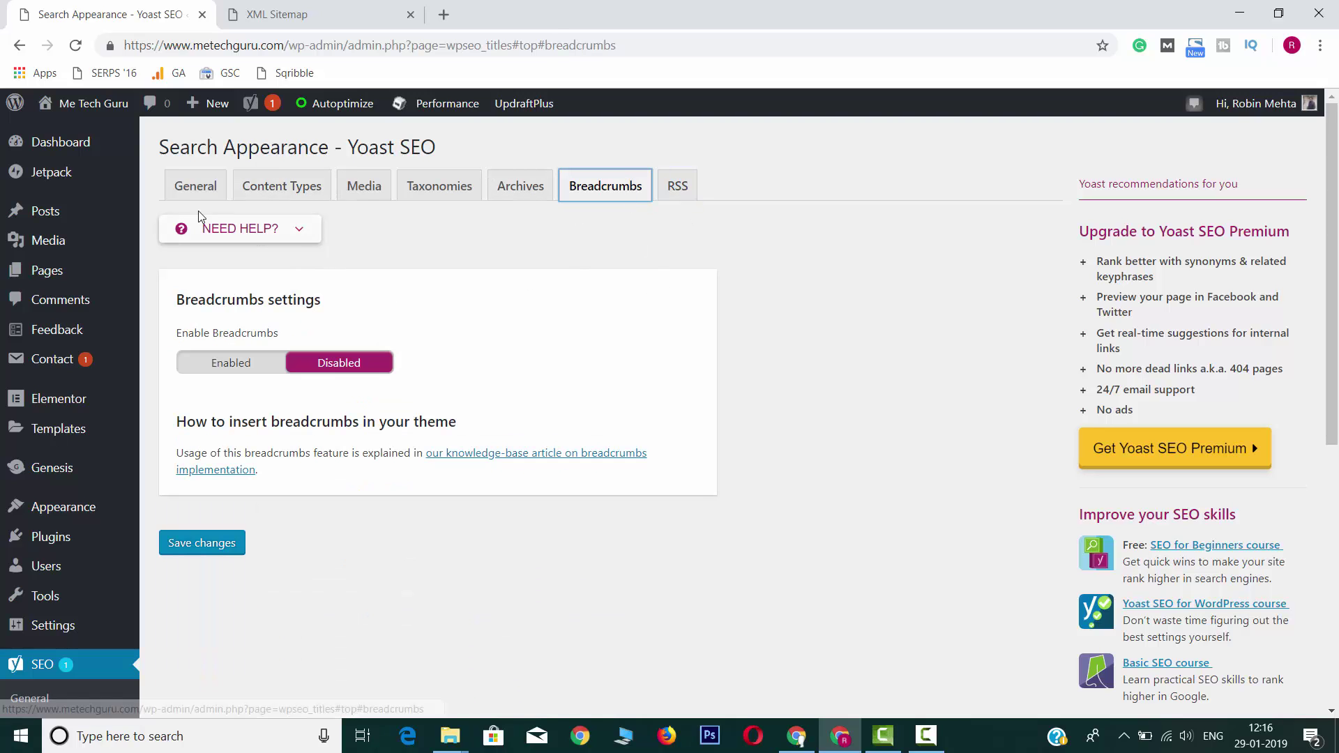
- Open the Search Console settings of Yoast SEO to view the Google authorisation fields
{"action": "scroll", "coordinate": [587, 232], "scroll_direction": "down", "scroll_amount": 4}
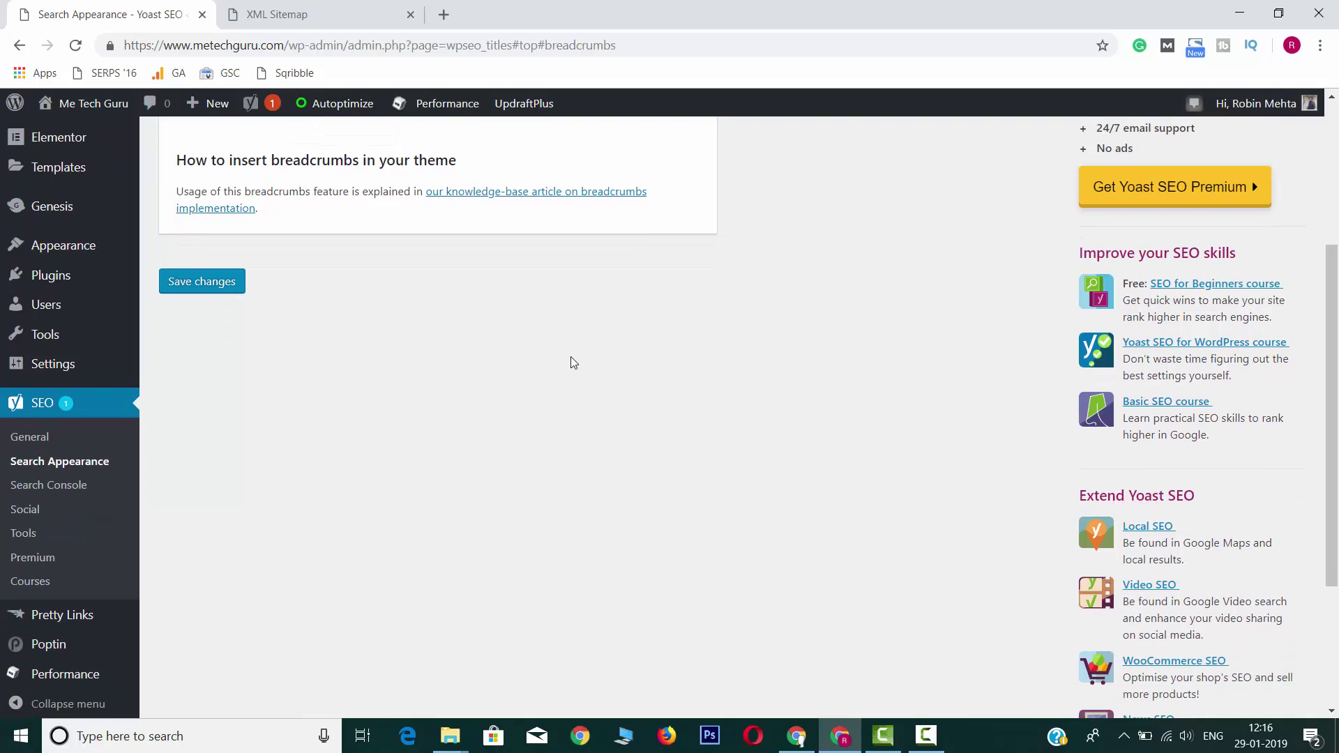
{"action": "left_click", "coordinate": [45, 488]}
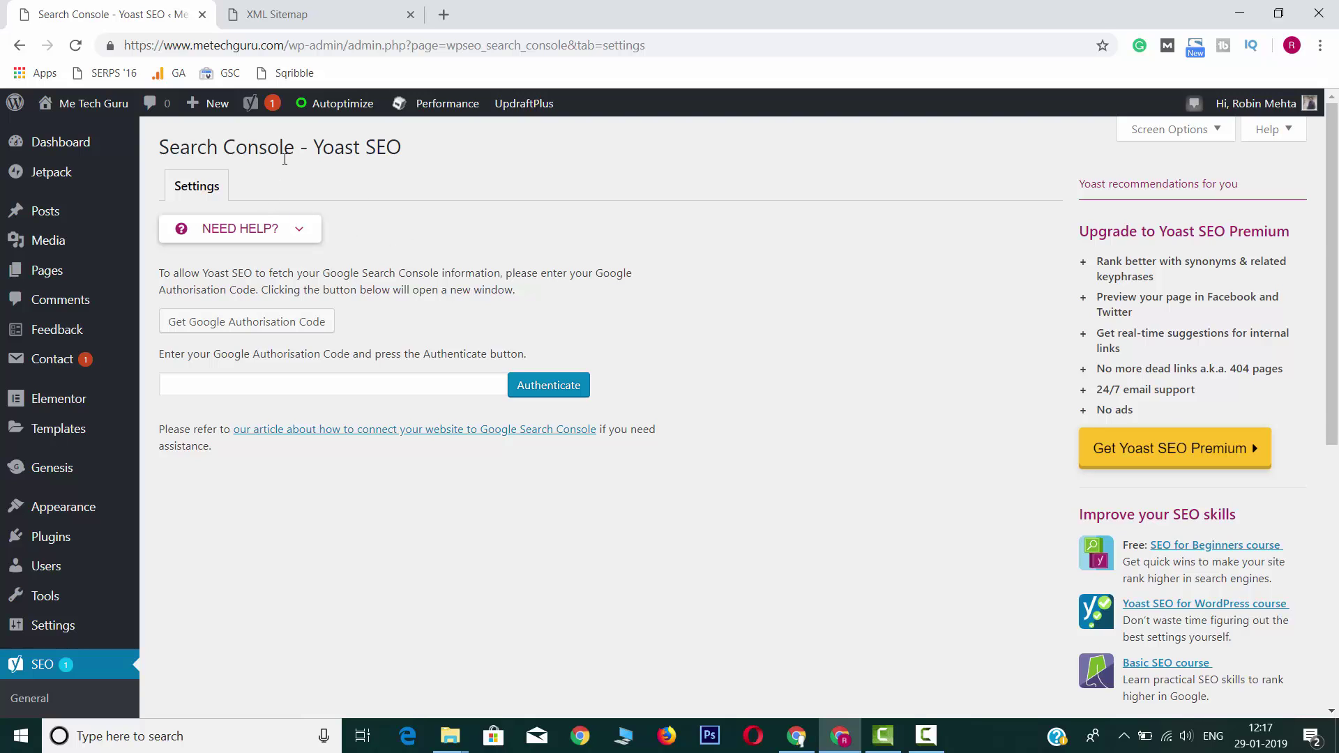
- Open the Social settings of Yoast SEO and go through the Facebook, Twitter, Instagram and LinkedIn profile fields
{"action": "scroll", "coordinate": [439, 318], "scroll_direction": "down", "scroll_amount": 4}
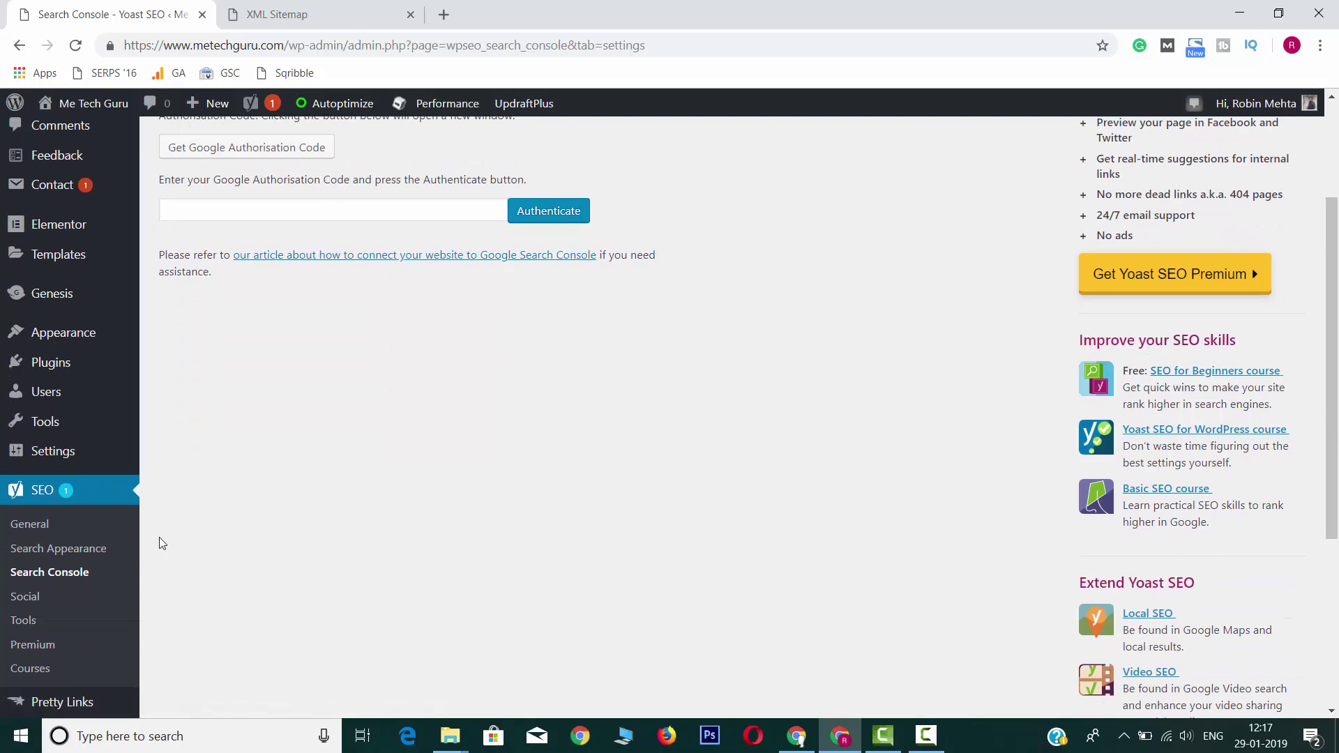
{"action": "left_click", "coordinate": [35, 535]}
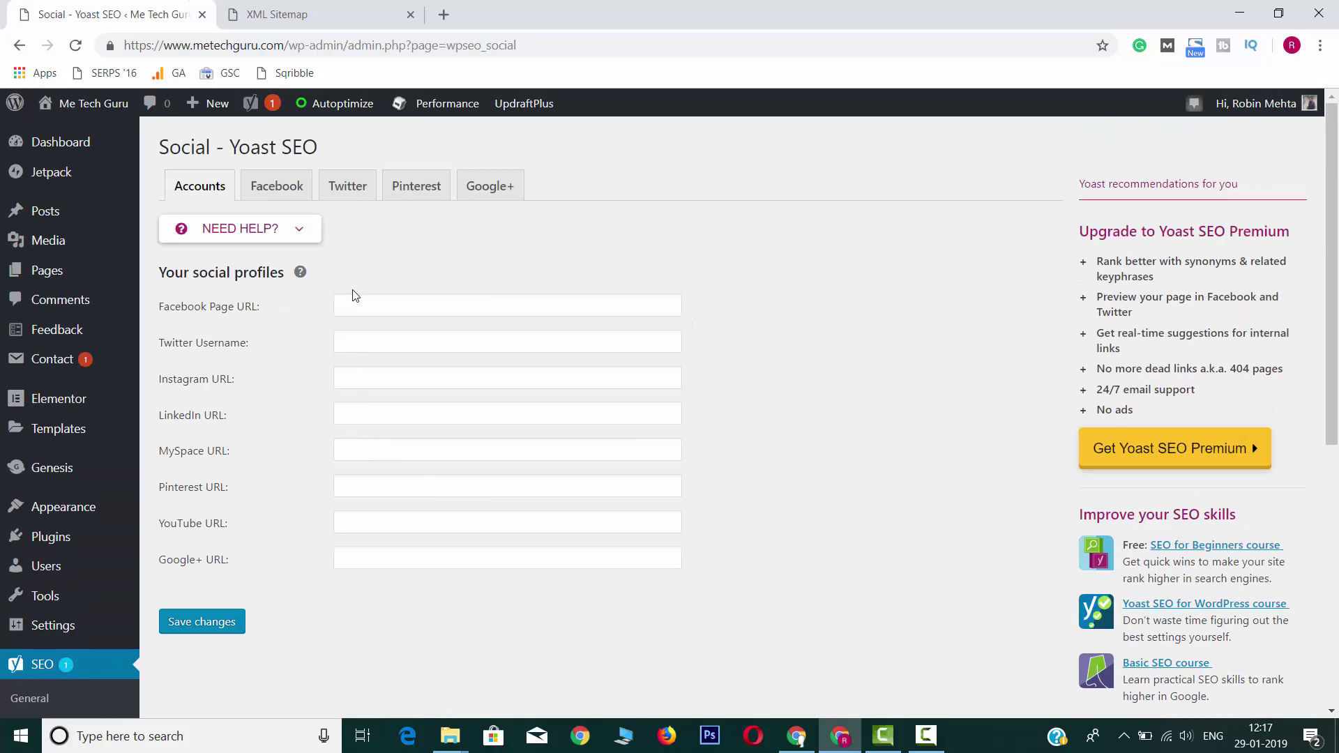
{"action": "left_click", "coordinate": [373, 302]}
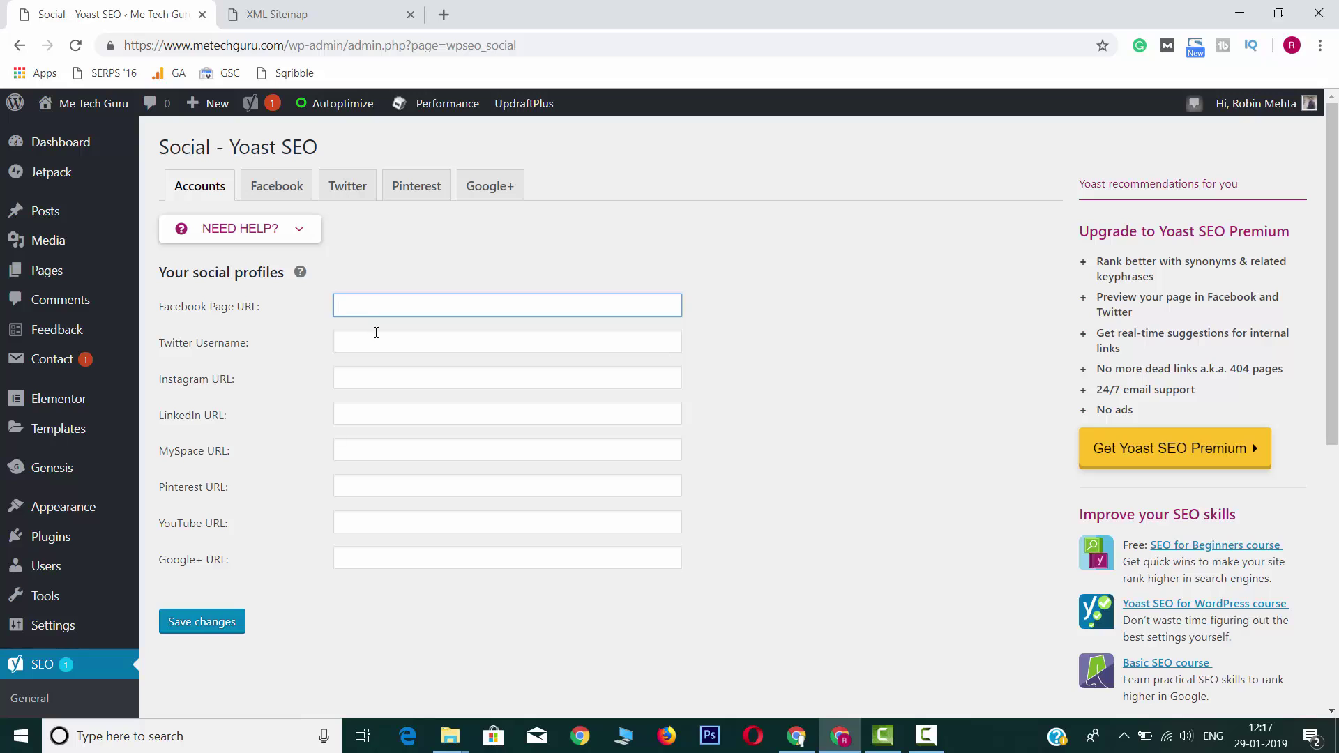
{"action": "left_click", "coordinate": [374, 340]}
{"action": "left_click", "coordinate": [397, 377]}
{"action": "left_click", "coordinate": [392, 411]}
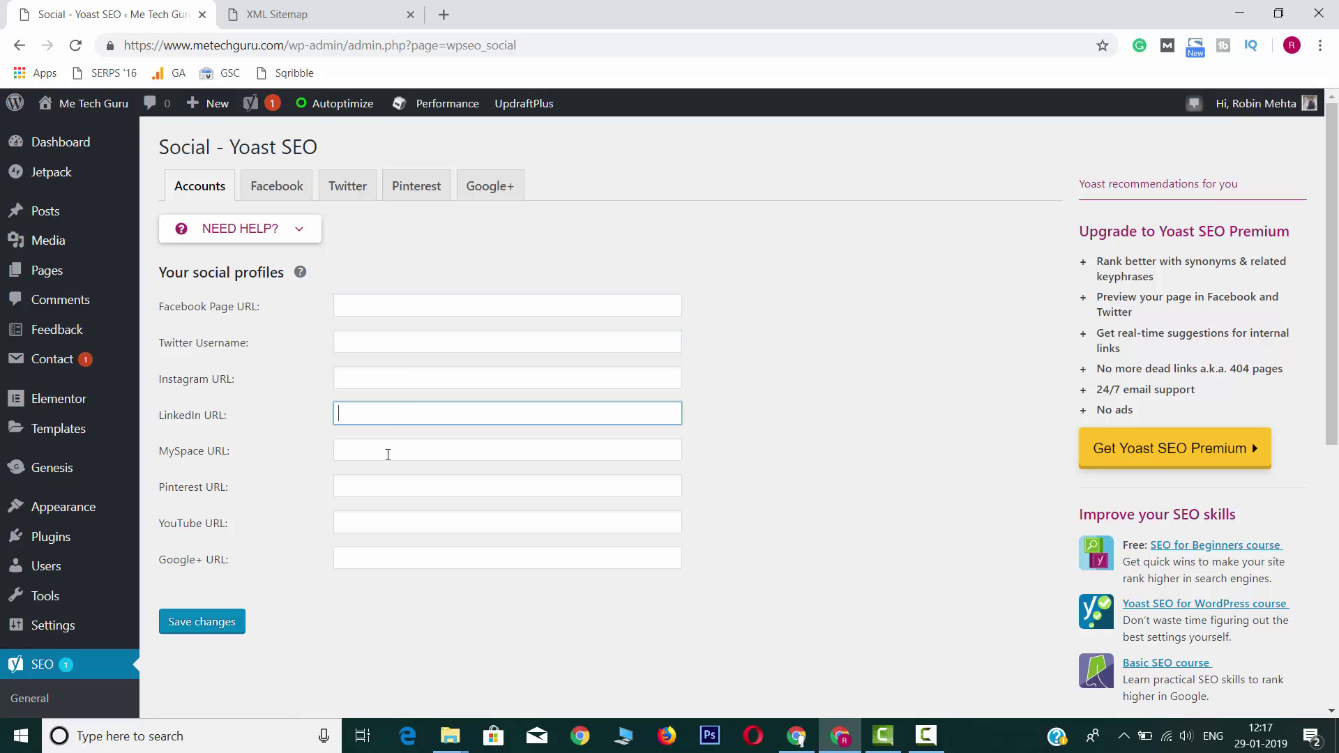
- View the Facebook, Twitter, Pinterest and Google+ settings of Social and return to the Accounts settings
{"action": "left_click", "coordinate": [289, 197]}
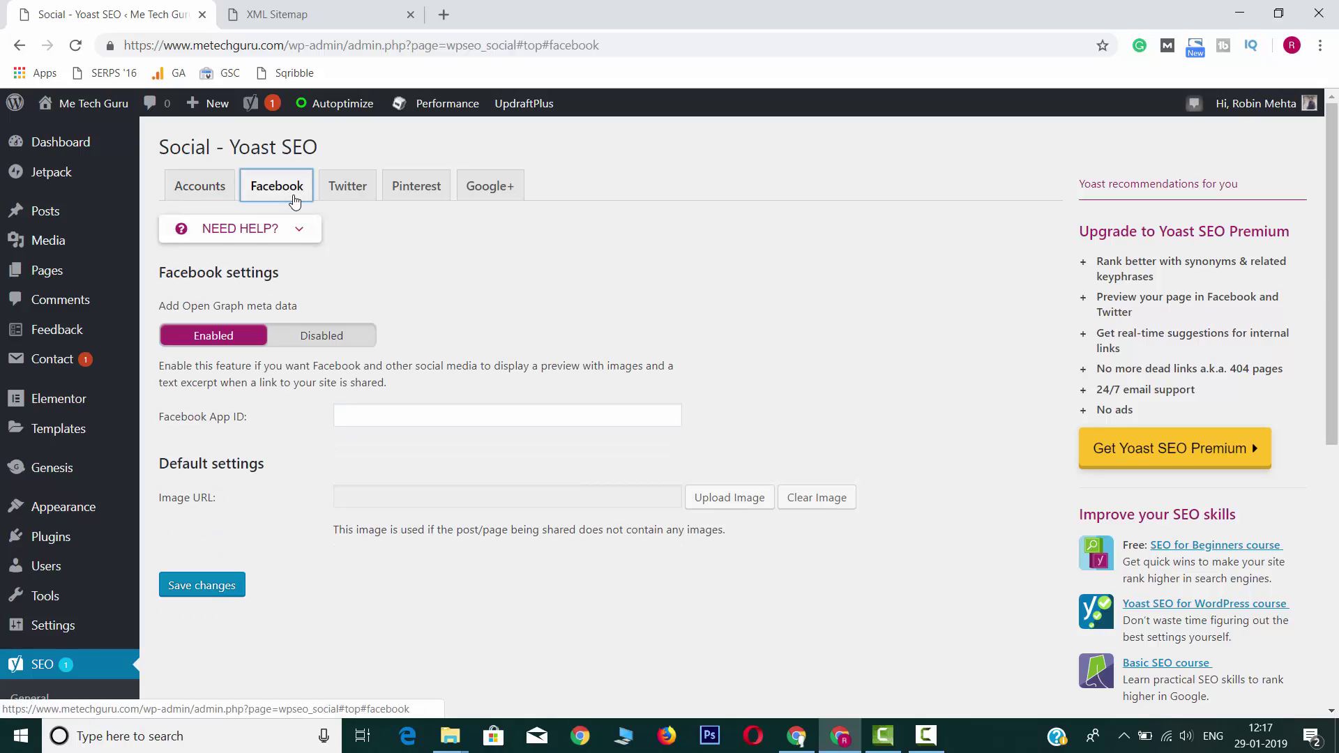
{"action": "left_click", "coordinate": [358, 192]}
{"action": "left_click", "coordinate": [412, 191]}
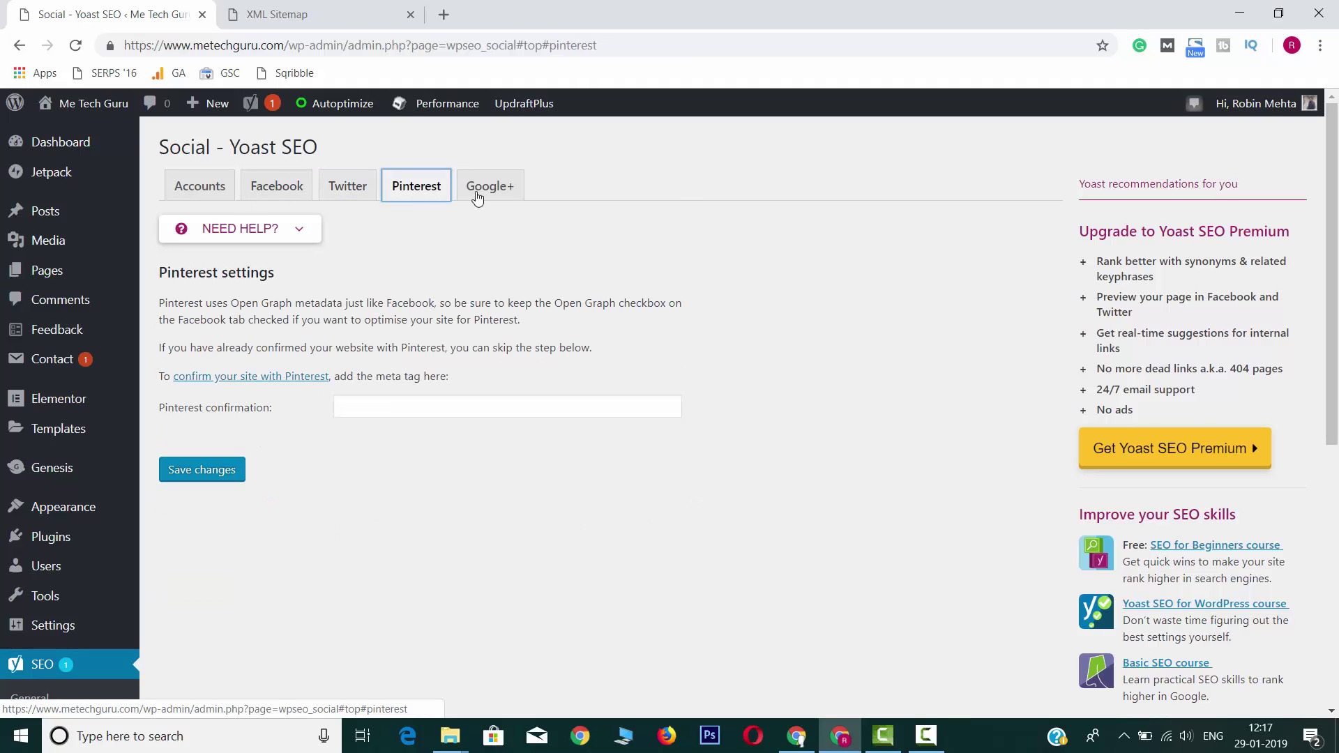
{"action": "left_click", "coordinate": [481, 191]}
{"action": "left_click", "coordinate": [205, 199]}
- Open the General dashboard of Yoast SEO and examine its problems and notifications
{"action": "scroll", "coordinate": [251, 532], "scroll_direction": "down", "scroll_amount": 4}
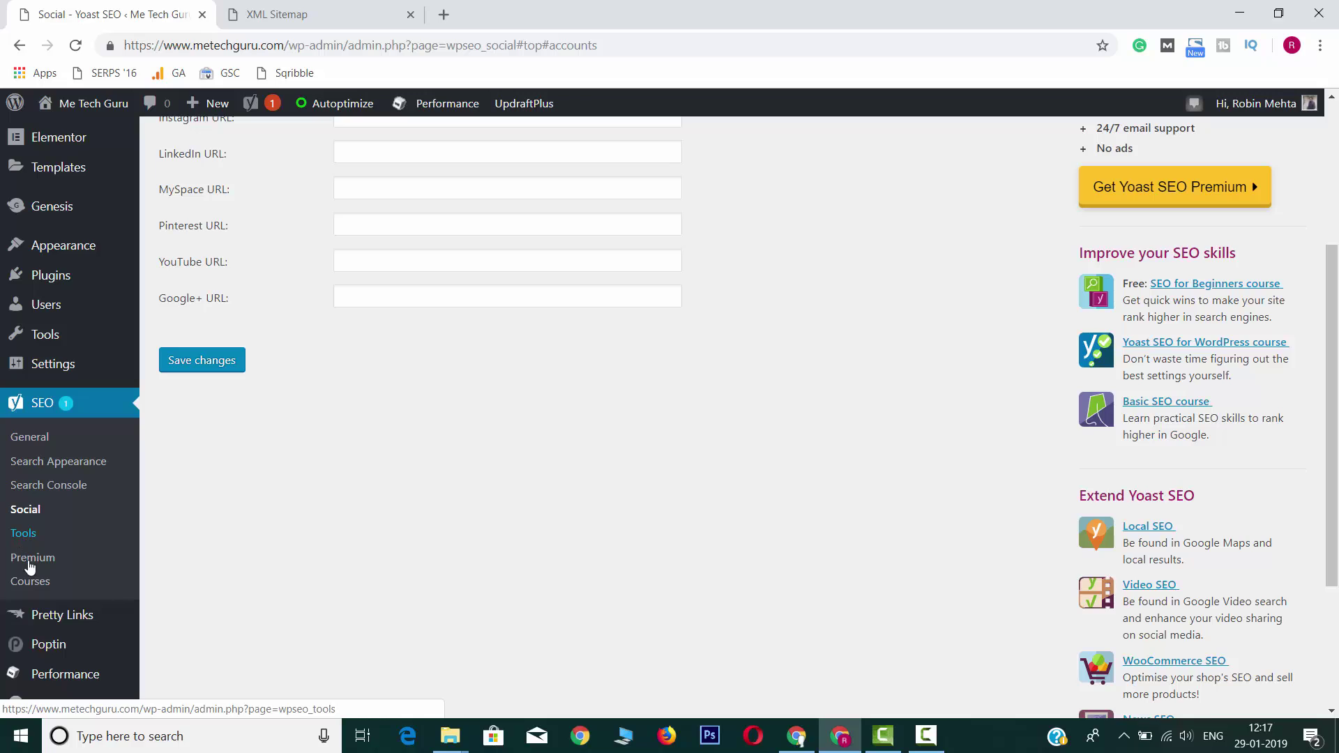
{"action": "left_click", "coordinate": [47, 438]}
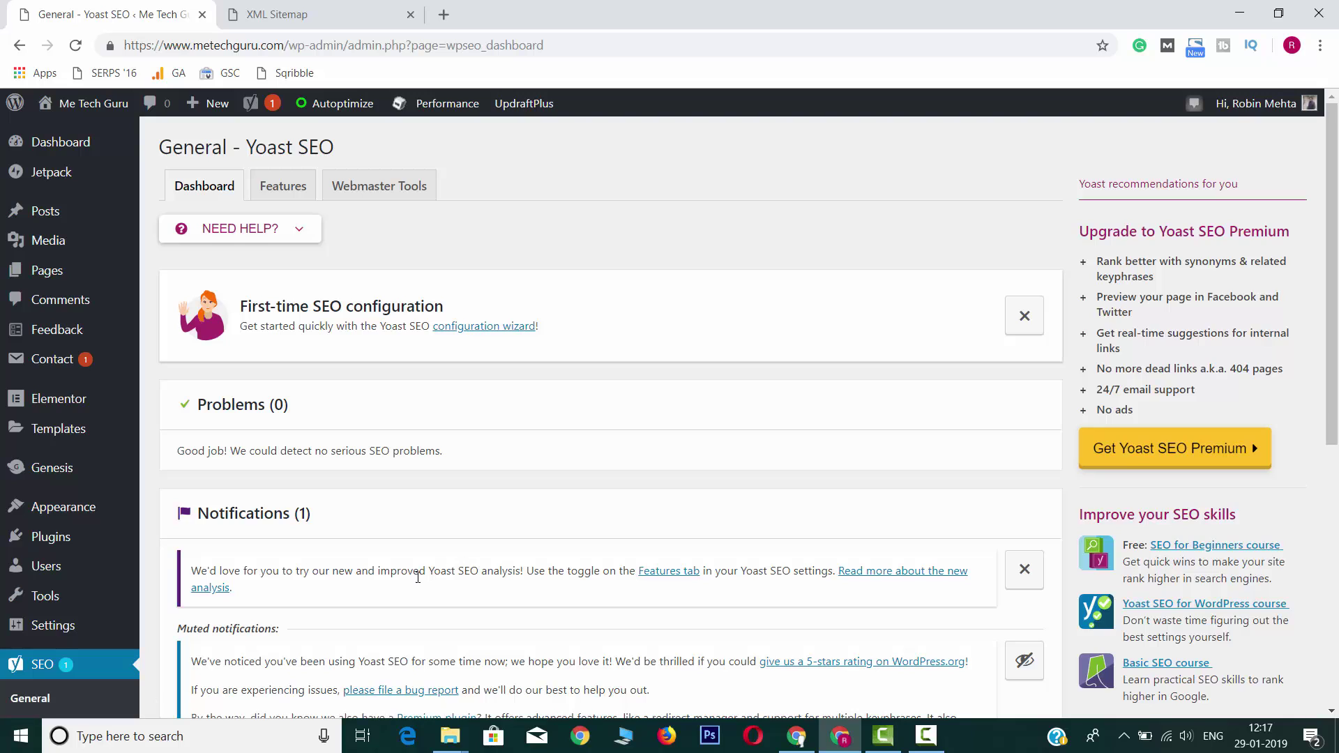
{"action": "scroll", "coordinate": [403, 585], "scroll_direction": "down", "scroll_amount": 3}
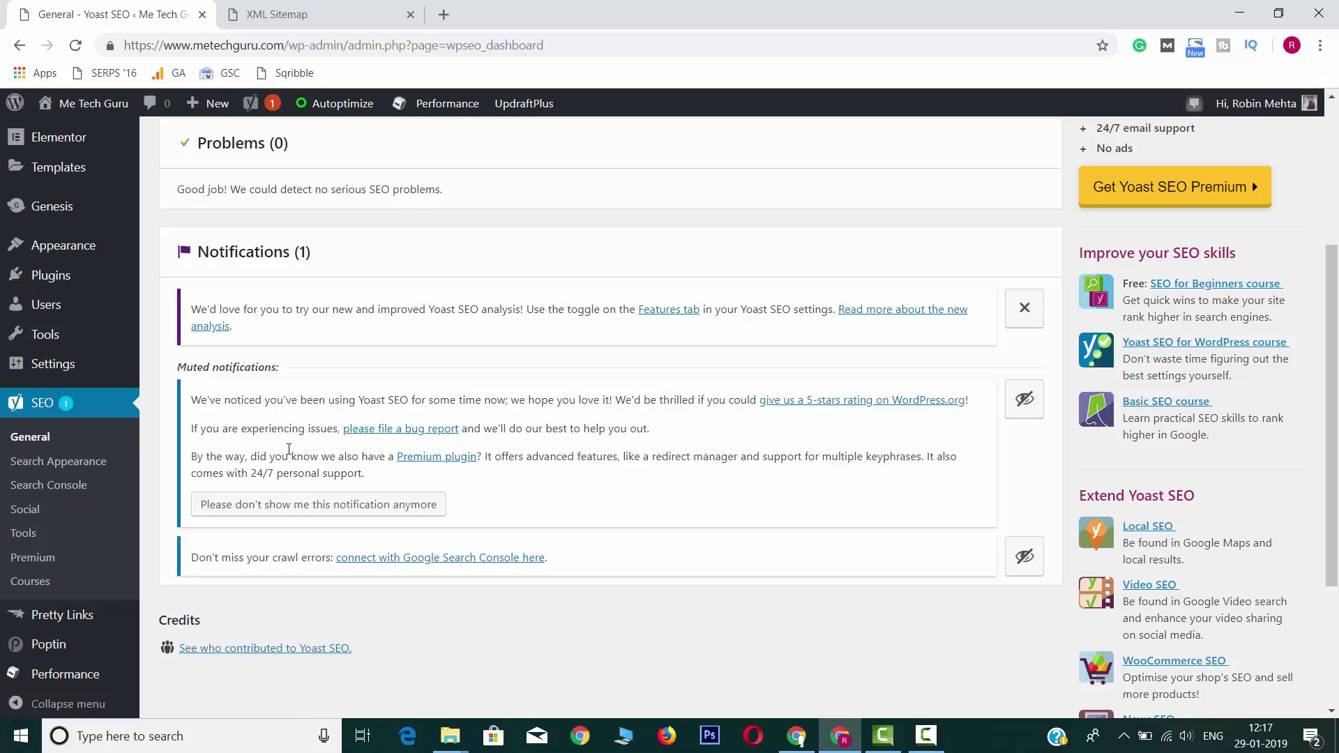
- Return to the Search Appearance settings and open the Content Types section
{"action": "left_click", "coordinate": [89, 472]}
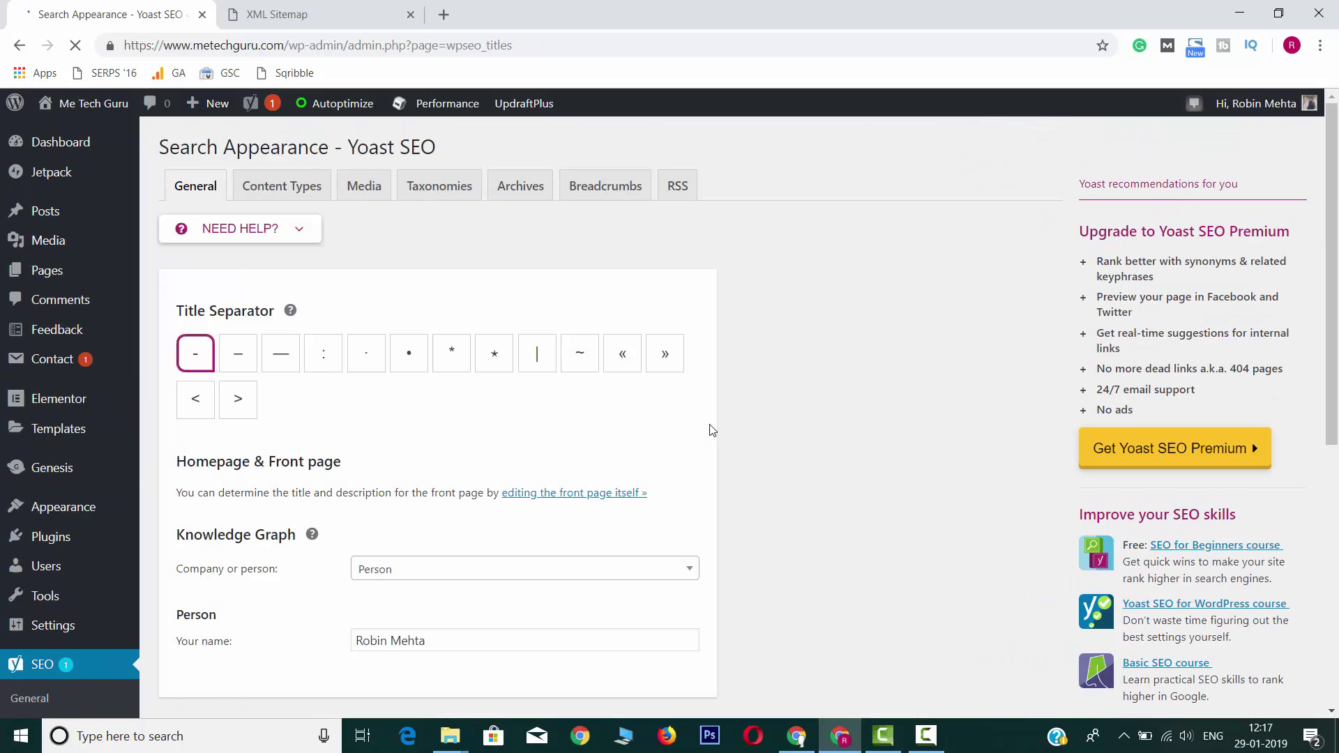
{"action": "left_click", "coordinate": [310, 185]}
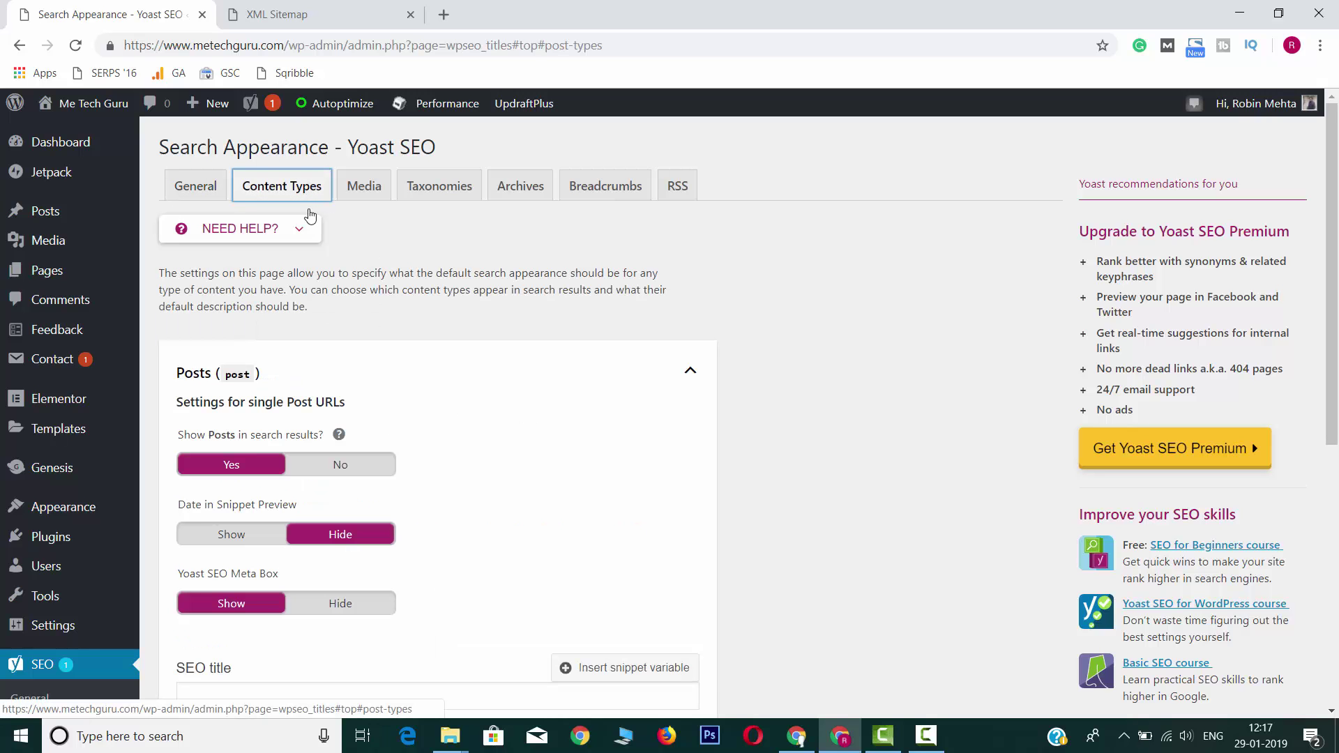
- Look through the Posts settings under Content Types and expand the Pages settings to view them
{"action": "scroll", "coordinate": [224, 536], "scroll_direction": "down", "scroll_amount": 7}
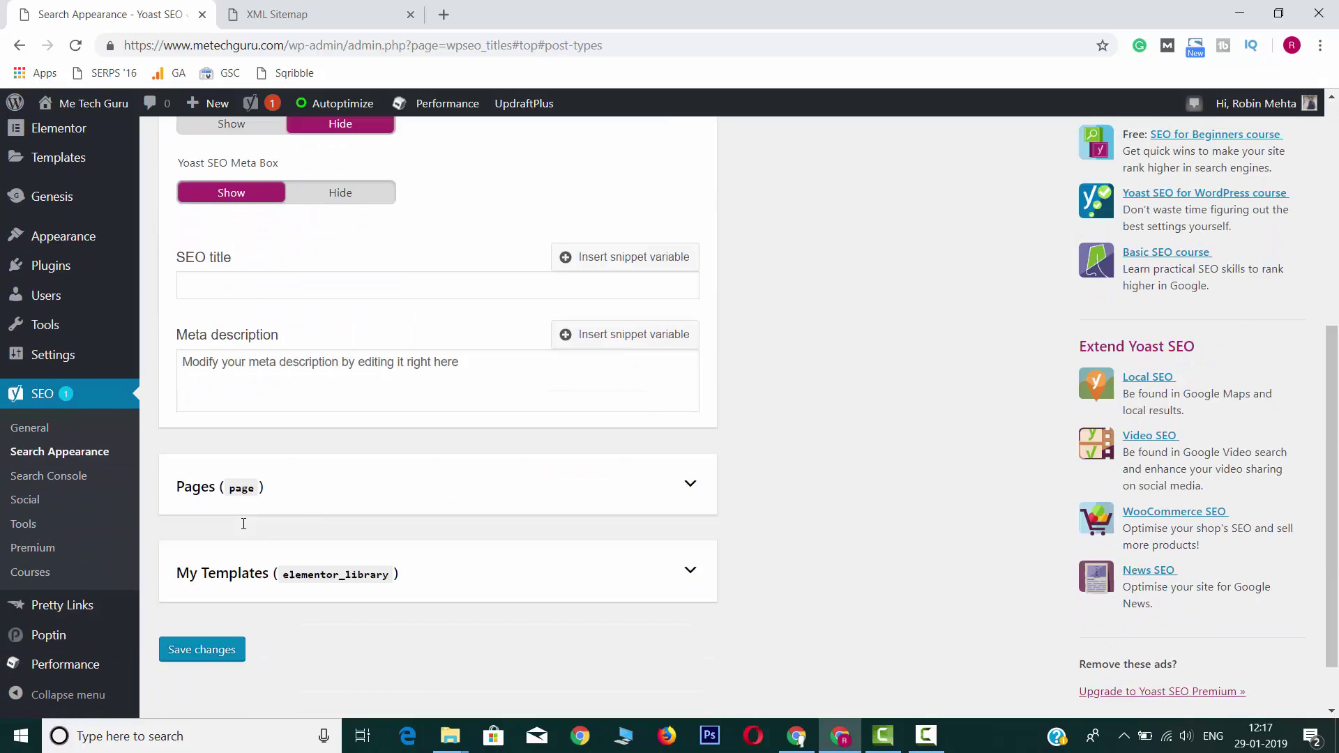
{"action": "left_click", "coordinate": [290, 421]}
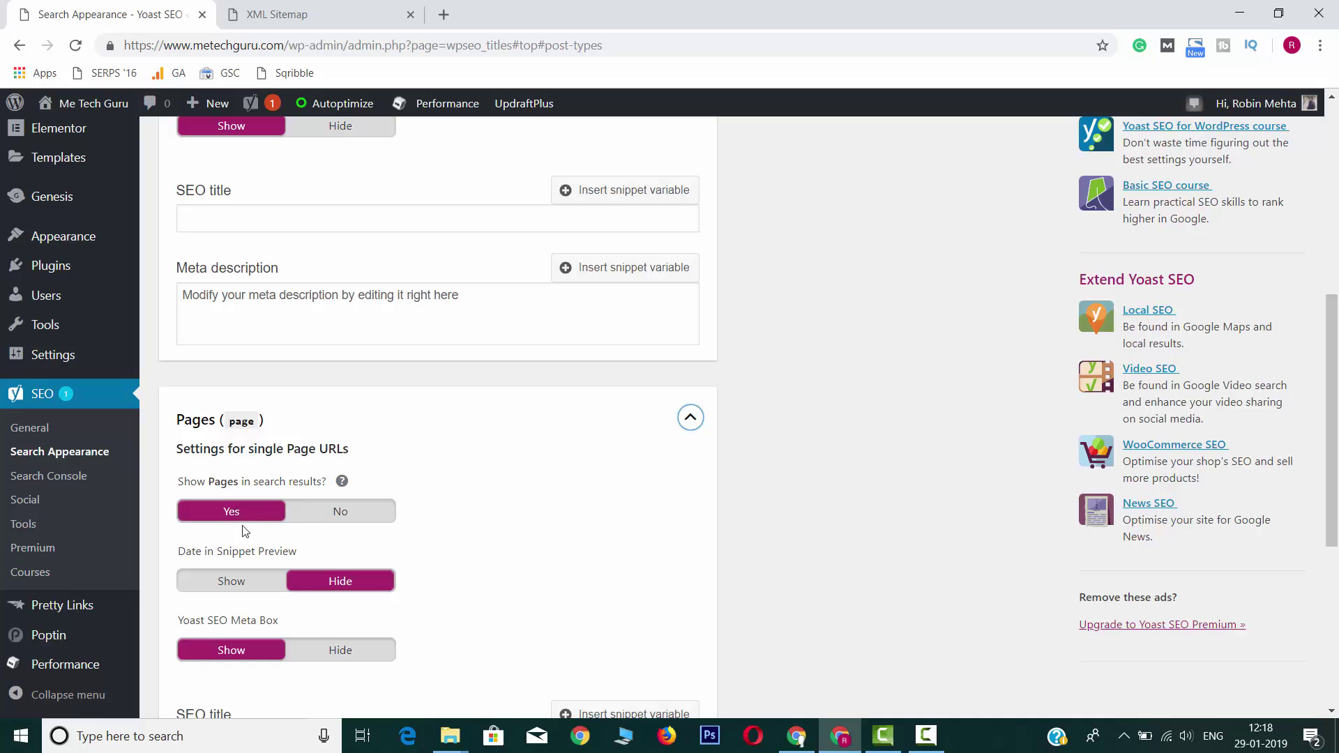
{"action": "scroll", "coordinate": [412, 478], "scroll_direction": "up", "scroll_amount": 7}
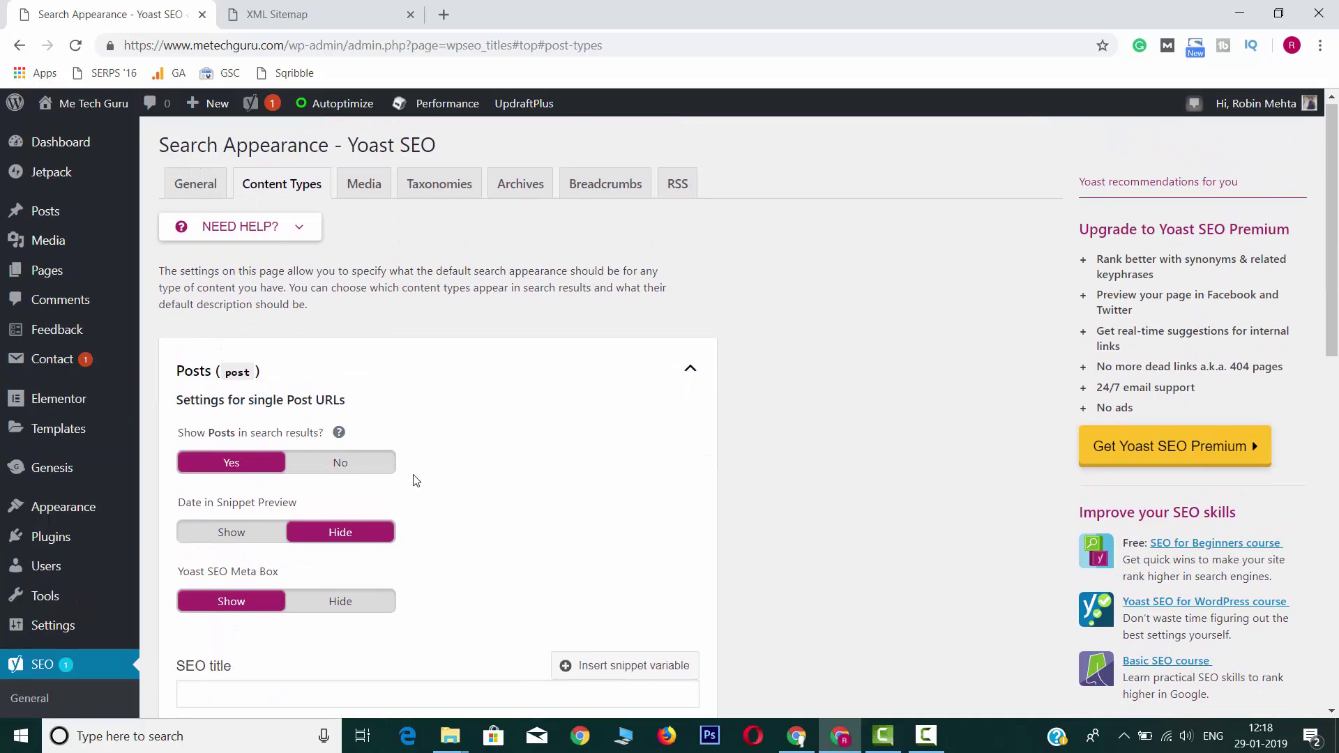
- View the Taxonomies settings including Tags and the category URLs, and open the Archives settings
{"action": "left_click", "coordinate": [441, 184]}
{"action": "scroll", "coordinate": [328, 419], "scroll_direction": "down", "scroll_amount": 7}
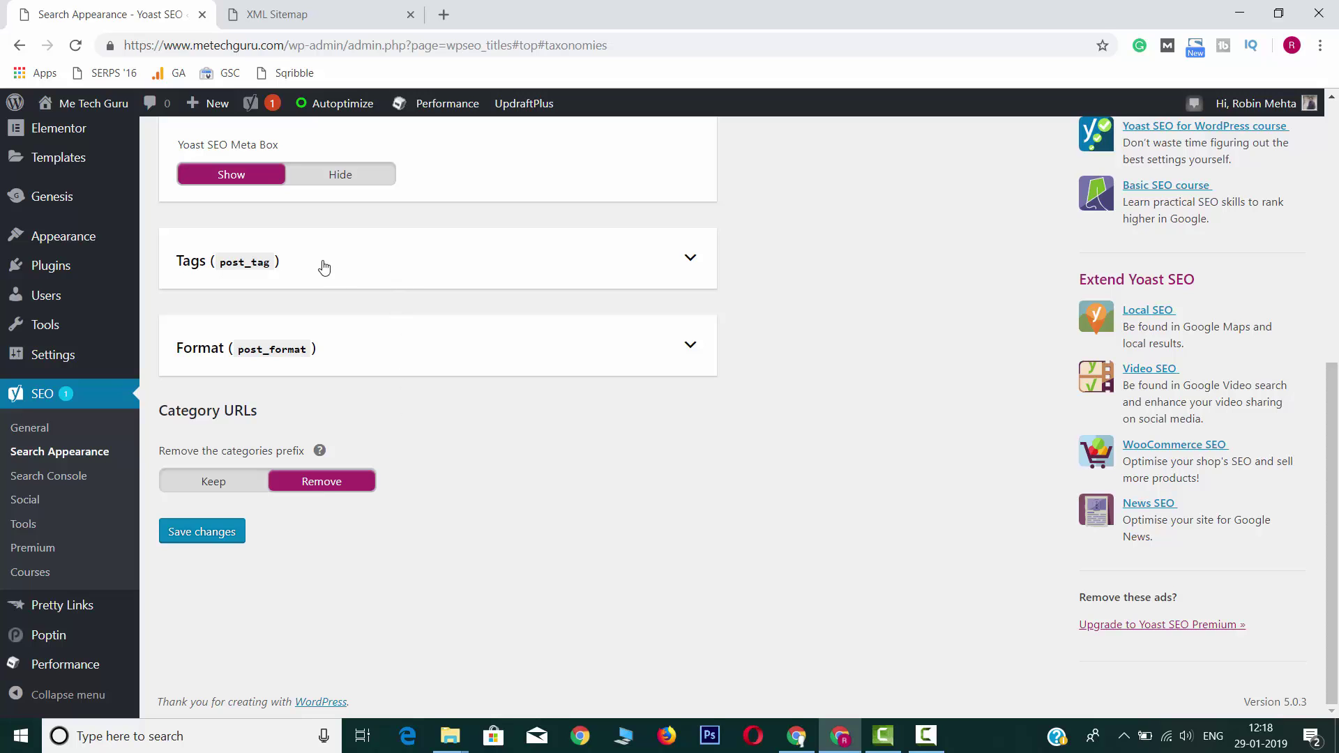
{"action": "left_click", "coordinate": [508, 258]}
{"action": "scroll", "coordinate": [438, 375], "scroll_direction": "up", "scroll_amount": 8}
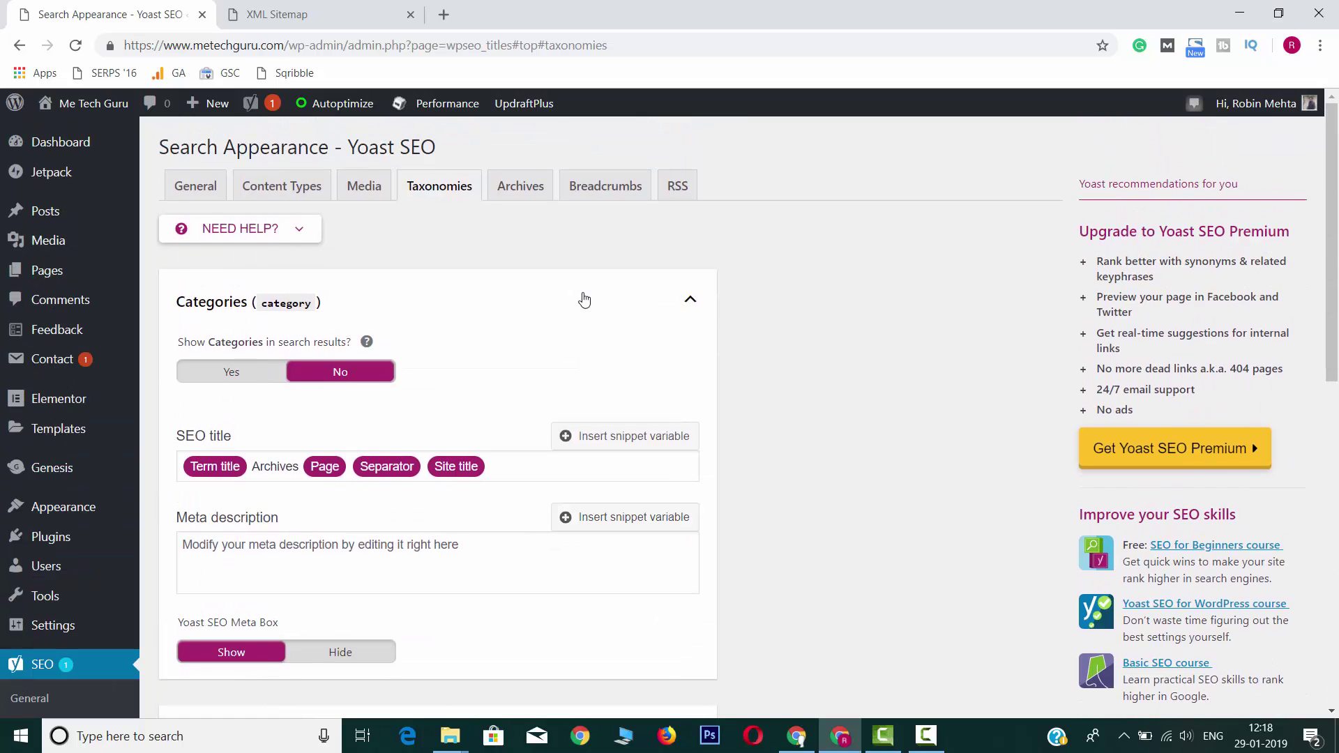
{"action": "left_click", "coordinate": [520, 185]}
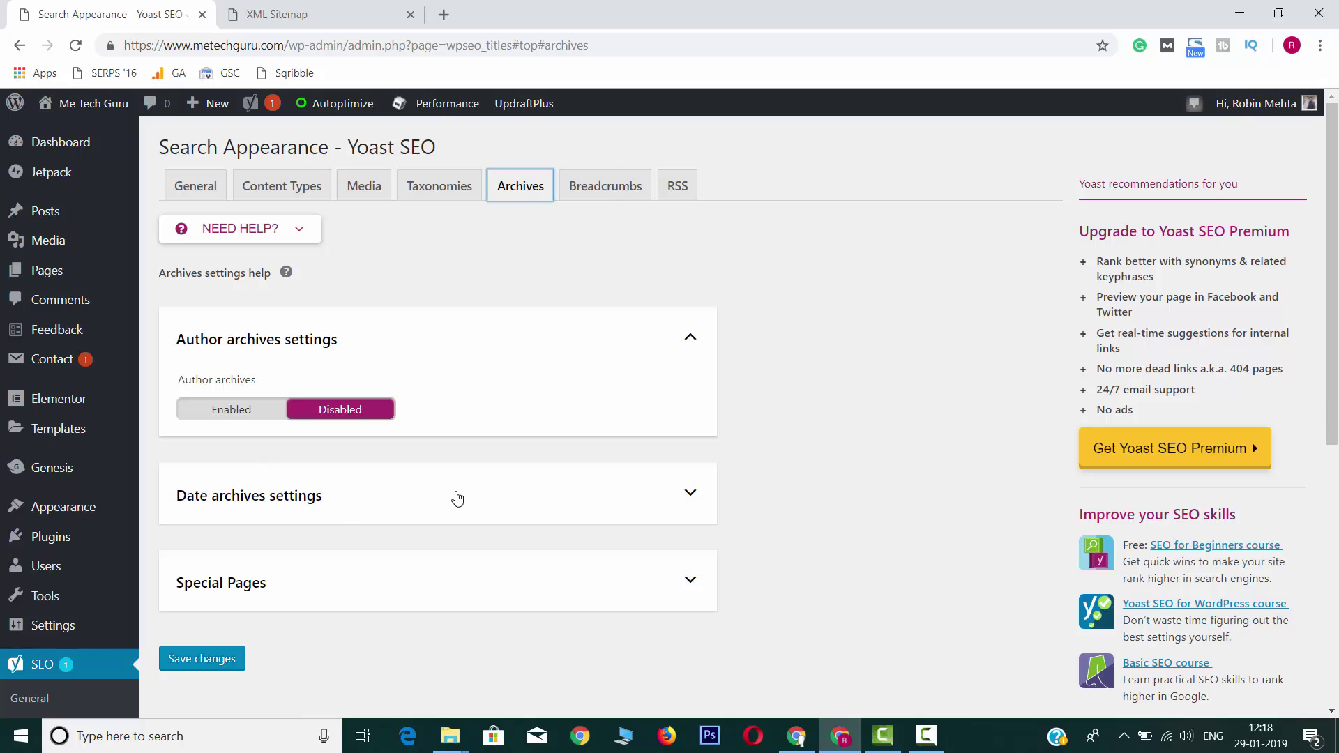